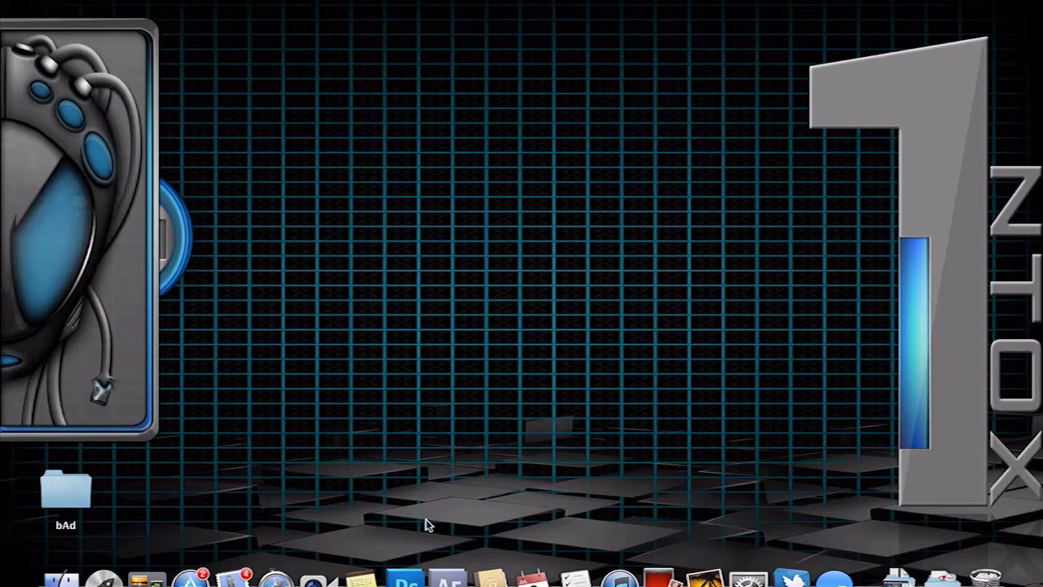
Step: Start Adobe Photoshop CS5 Extended from its Dock icon
{"action": "left_click", "coordinate": [406, 573]}
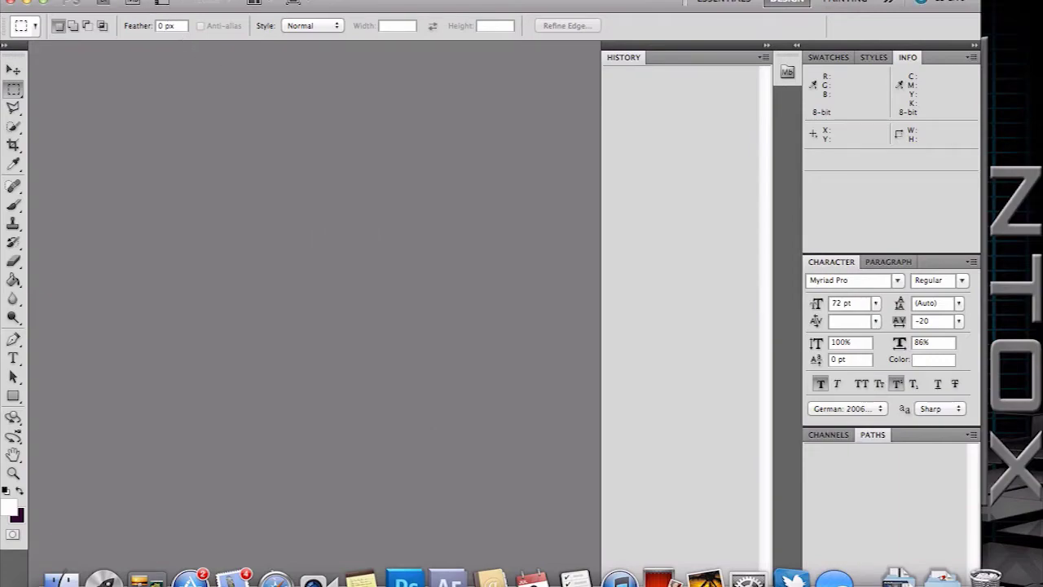
Step: Create a new 188 × 188 px, 72 ppi document with a white background
{"action": "left_click", "coordinate": [137, 0]}
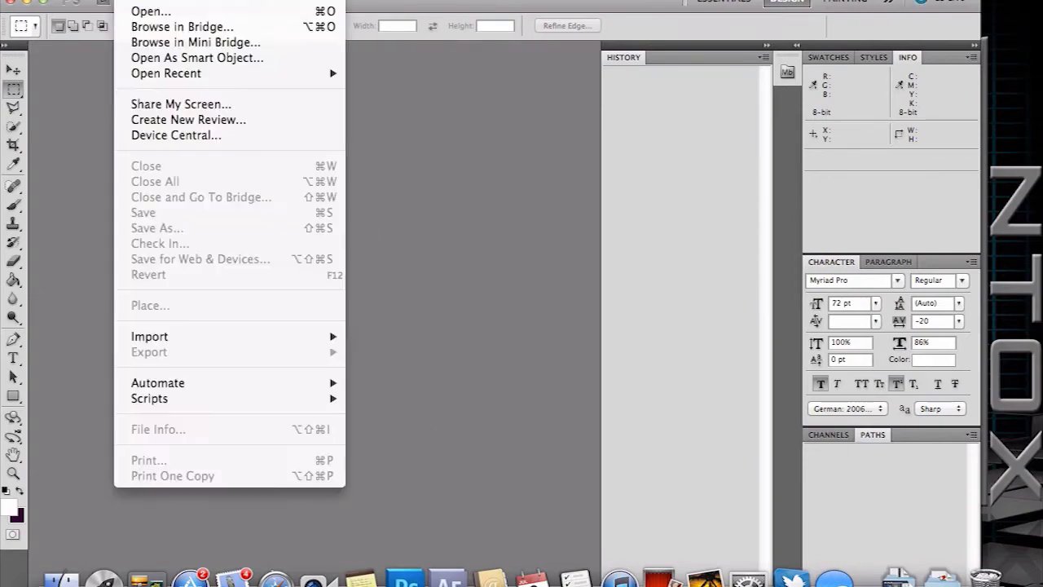
{"action": "left_click", "coordinate": [163, 1]}
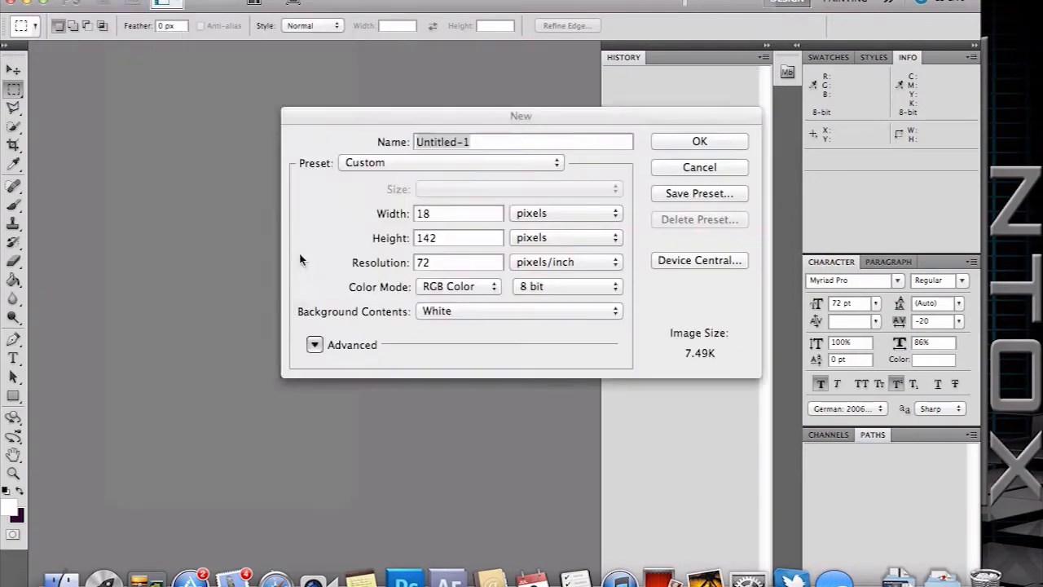
{"action": "left_click", "coordinate": [442, 216]}
{"action": "type", "text": "8"}
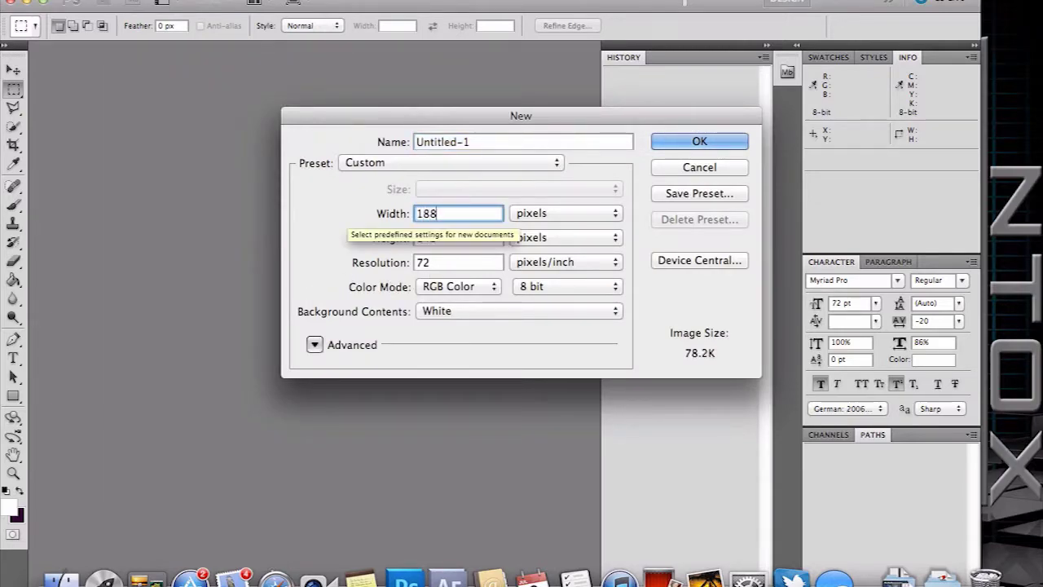
{"action": "key", "text": "Tab"}
{"action": "type", "text": "188"}
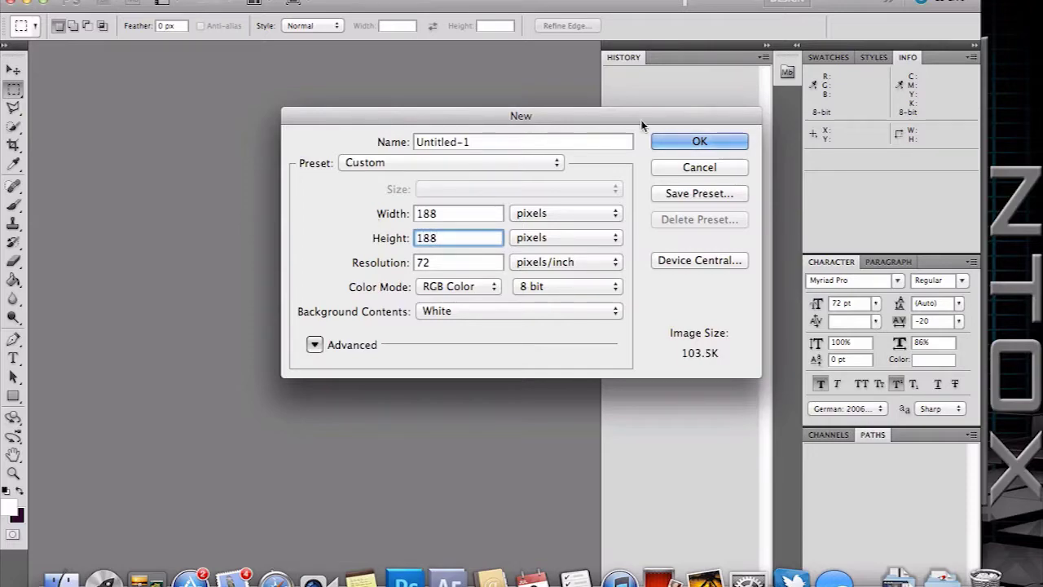
{"action": "key", "text": "Return"}
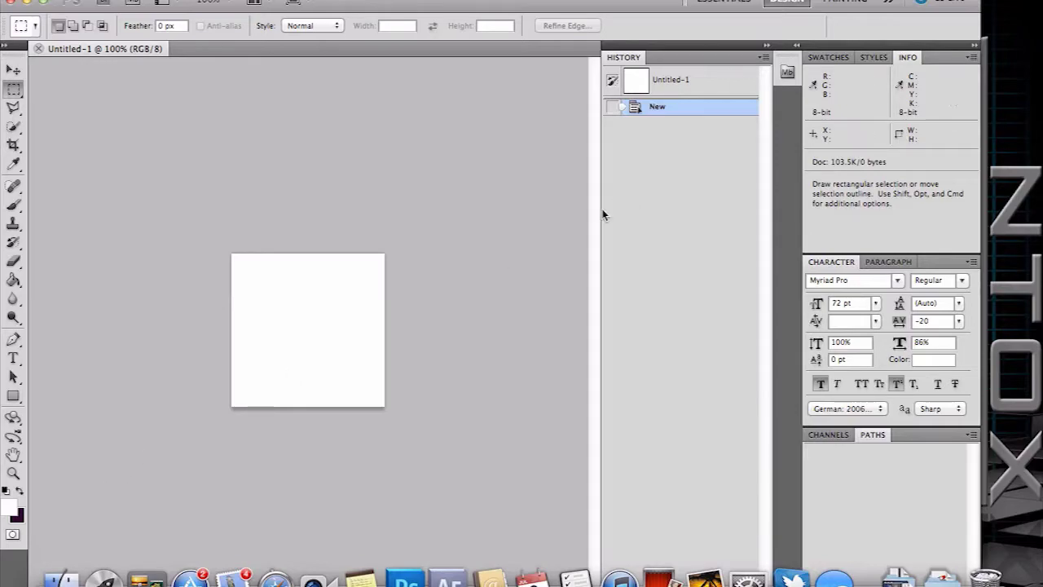
Step: Draw a circle covering most of the canvas with the Ellipse Tool
{"action": "left_click", "coordinate": [13, 396]}
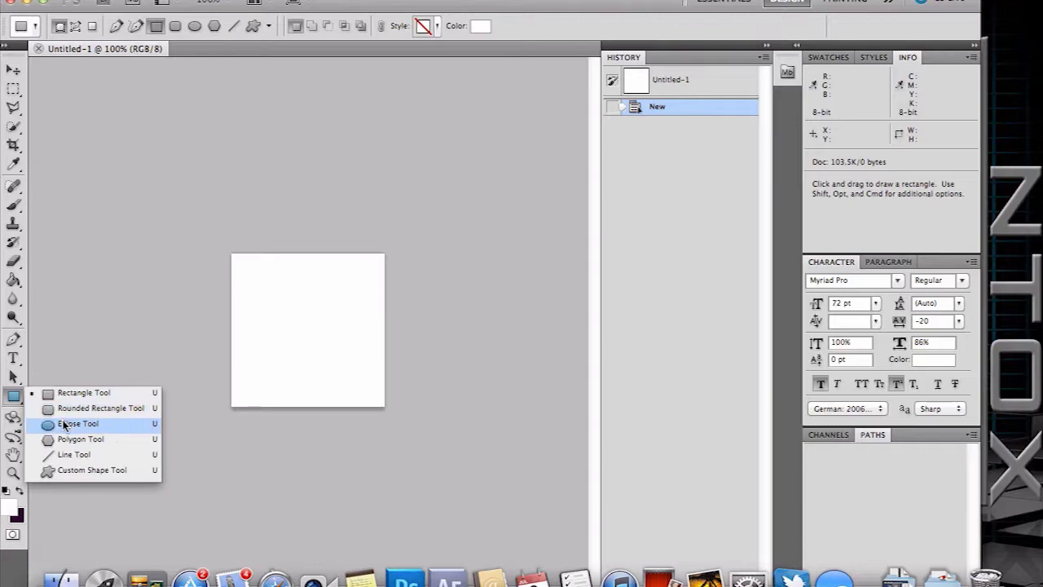
{"action": "left_click", "coordinate": [65, 424]}
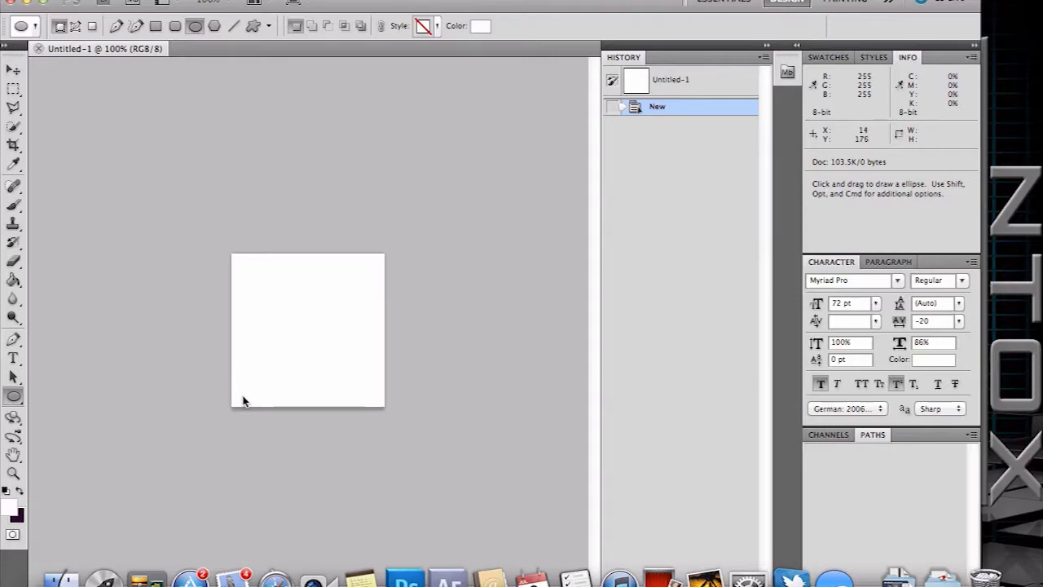
{"action": "left_click_drag", "start_coordinate": [243, 400], "coordinate": [374, 254]}
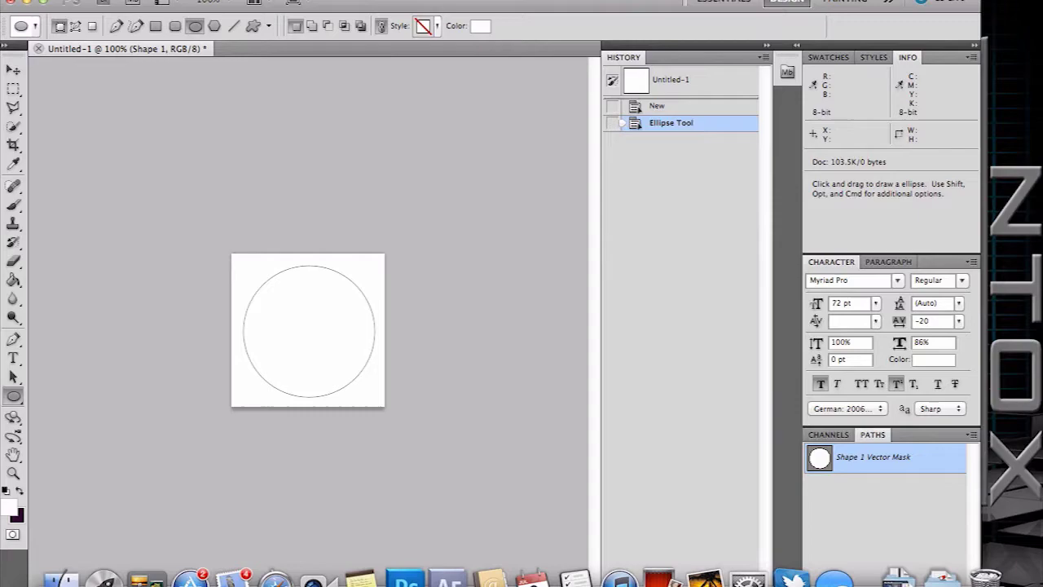
Step: Show the Layers panel and rasterize the Shape 1 layer
{"action": "left_click", "coordinate": [471, 2]}
{"action": "mouse_move", "coordinate": [521, 2]}
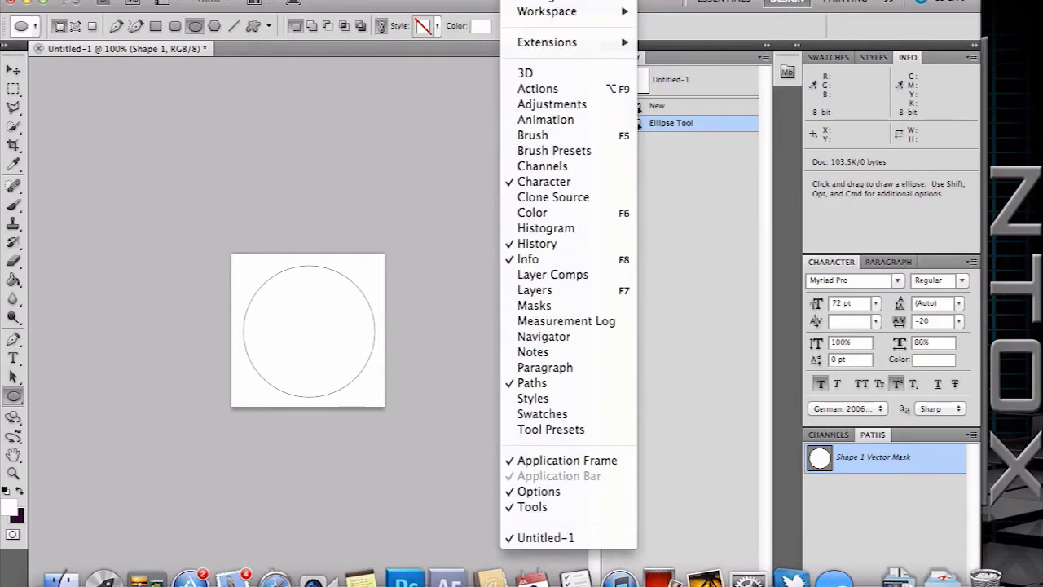
{"action": "left_click", "coordinate": [536, 290]}
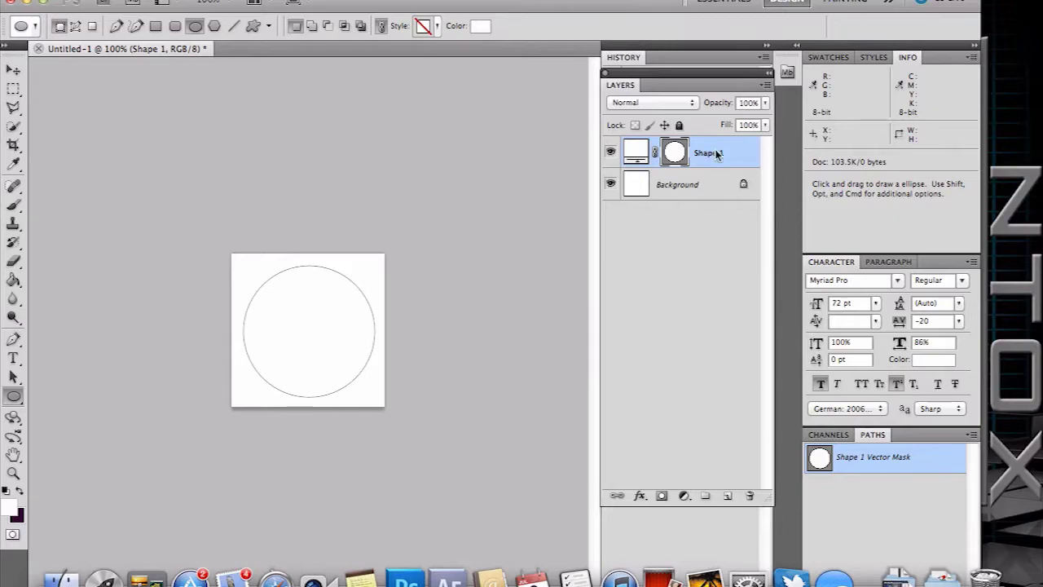
{"action": "right_click", "coordinate": [716, 154]}
{"action": "left_click", "coordinate": [753, 281]}
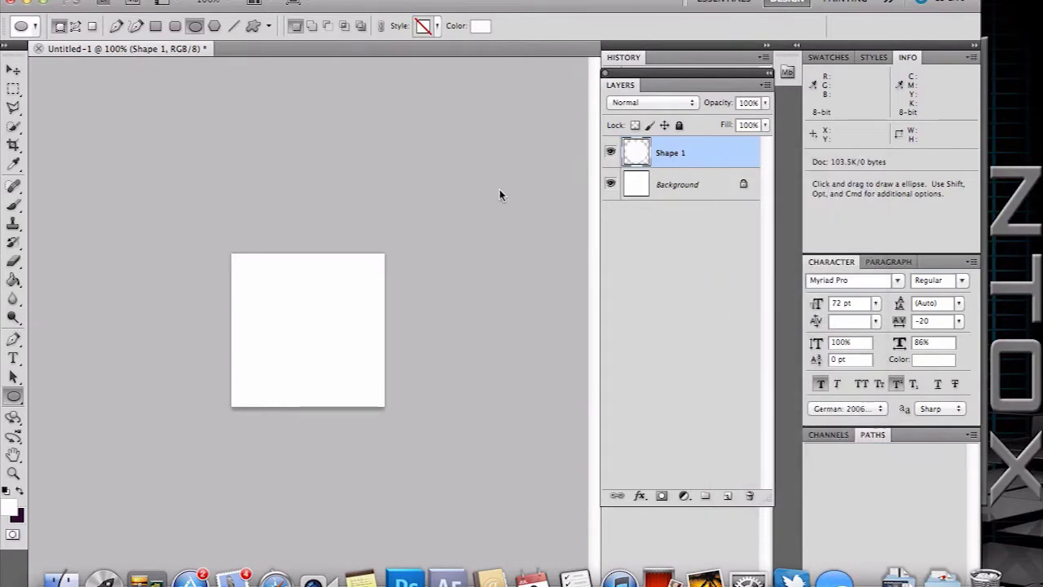
Step: Give Shape 1 Gradient Overlay, Bevel and Emboss with Contour, Inner Shadow and Drop Shadow
{"action": "double_click", "coordinate": [711, 152]}
{"action": "left_click", "coordinate": [575, 358]}
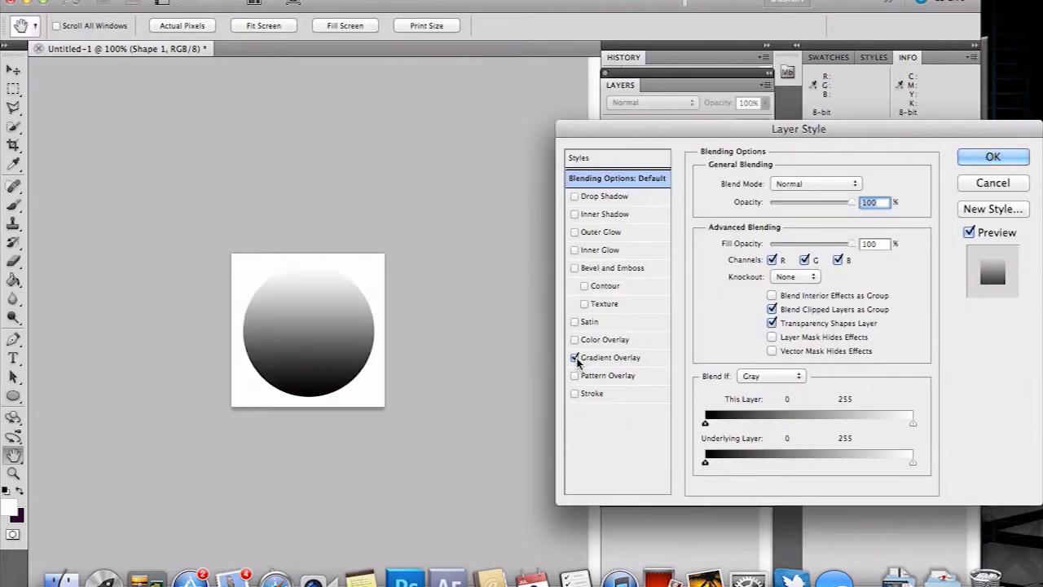
{"action": "left_click", "coordinate": [576, 268]}
{"action": "left_click", "coordinate": [585, 286]}
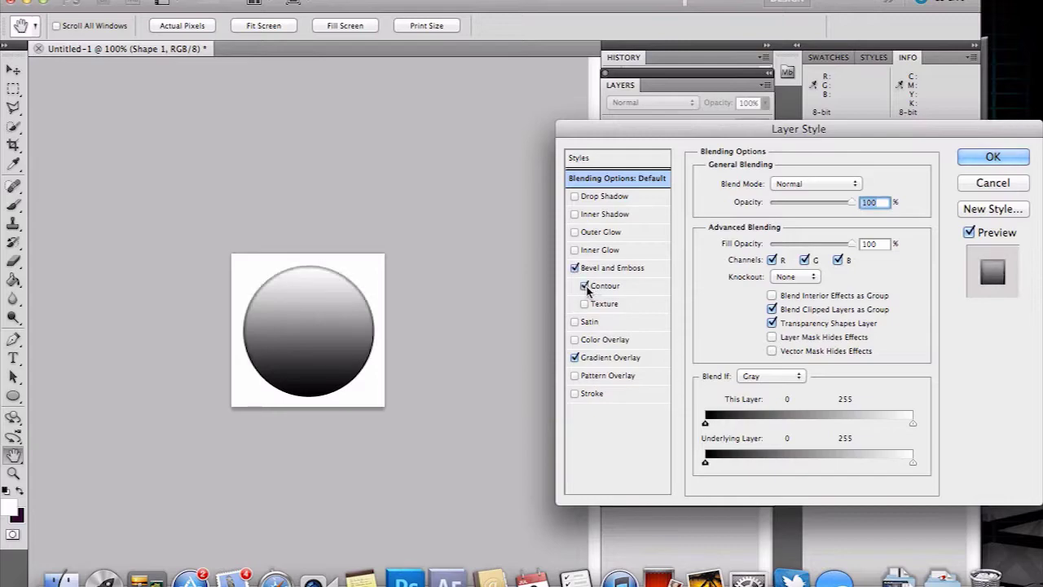
{"action": "left_click", "coordinate": [574, 214]}
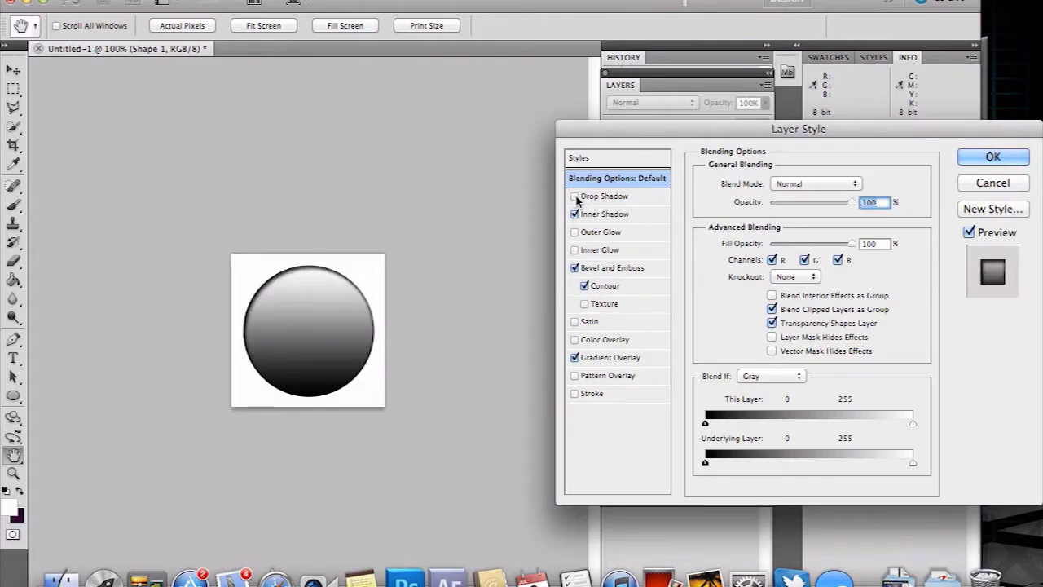
{"action": "left_click", "coordinate": [575, 198]}
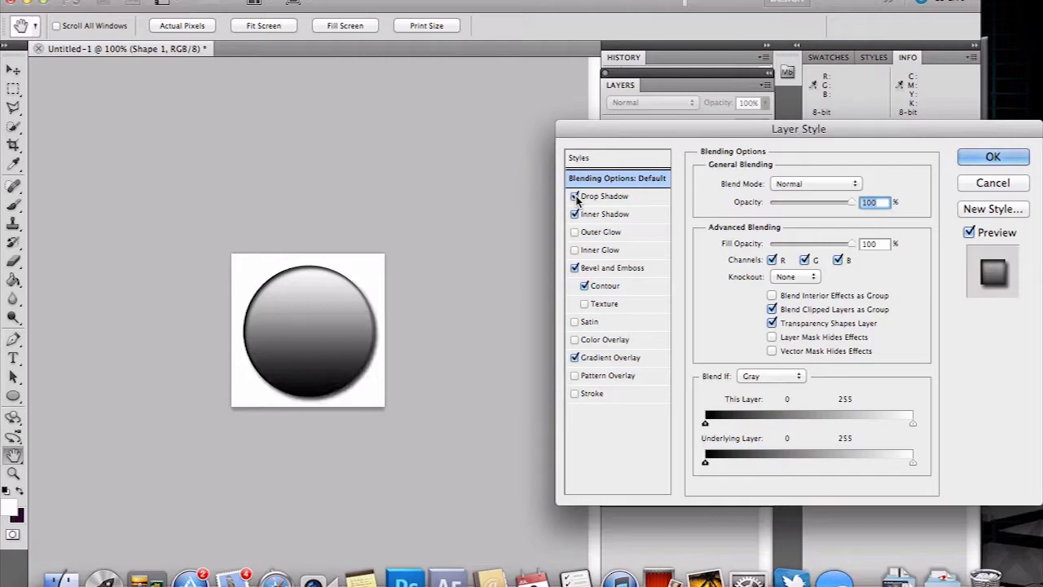
{"action": "left_click", "coordinate": [965, 161]}
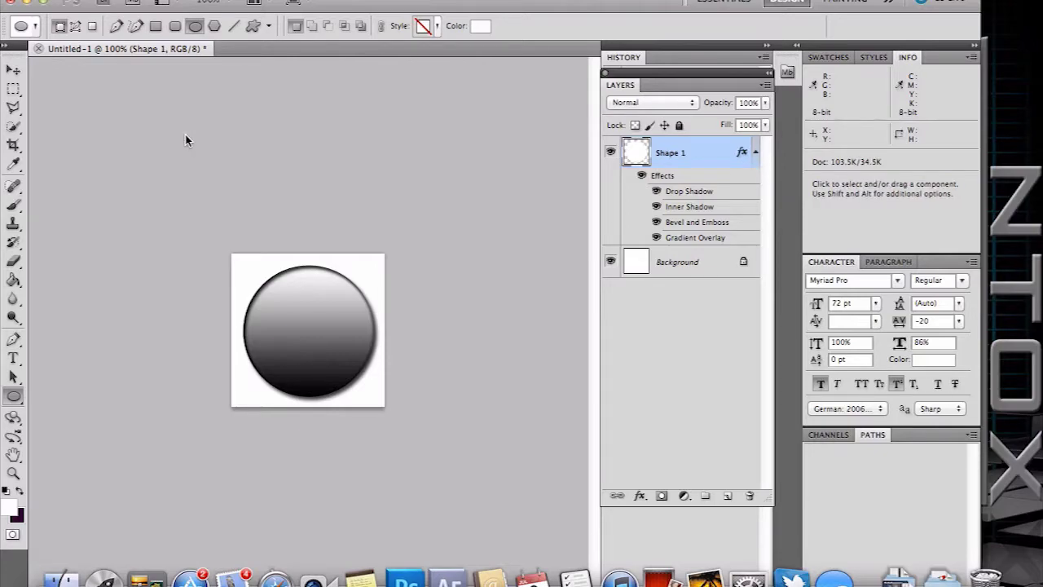
Step: Move the circle to X 94, Y 94 with Free Transform
{"action": "key", "text": "super+t"}
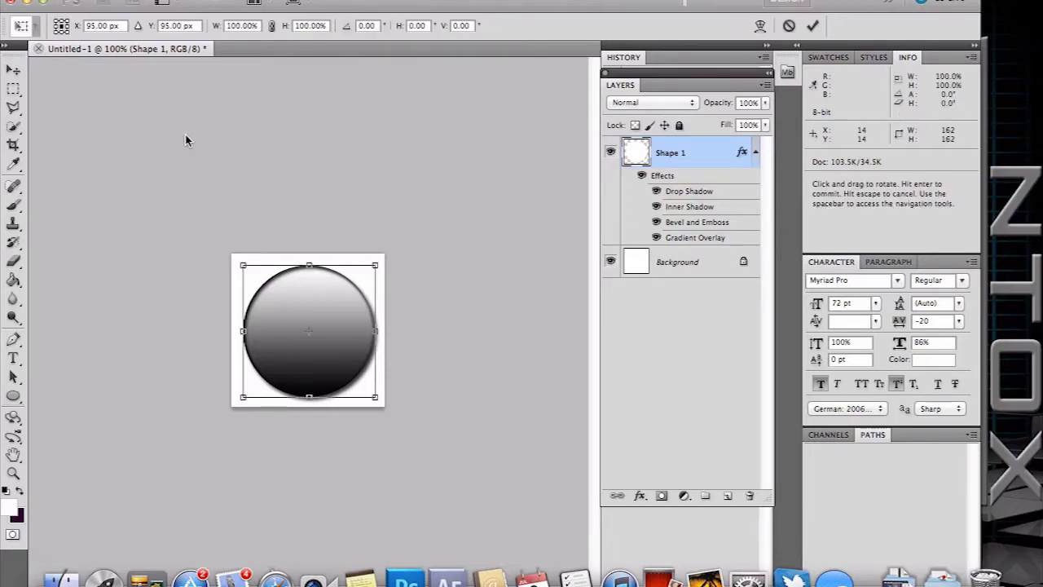
{"action": "left_click", "coordinate": [122, 27]}
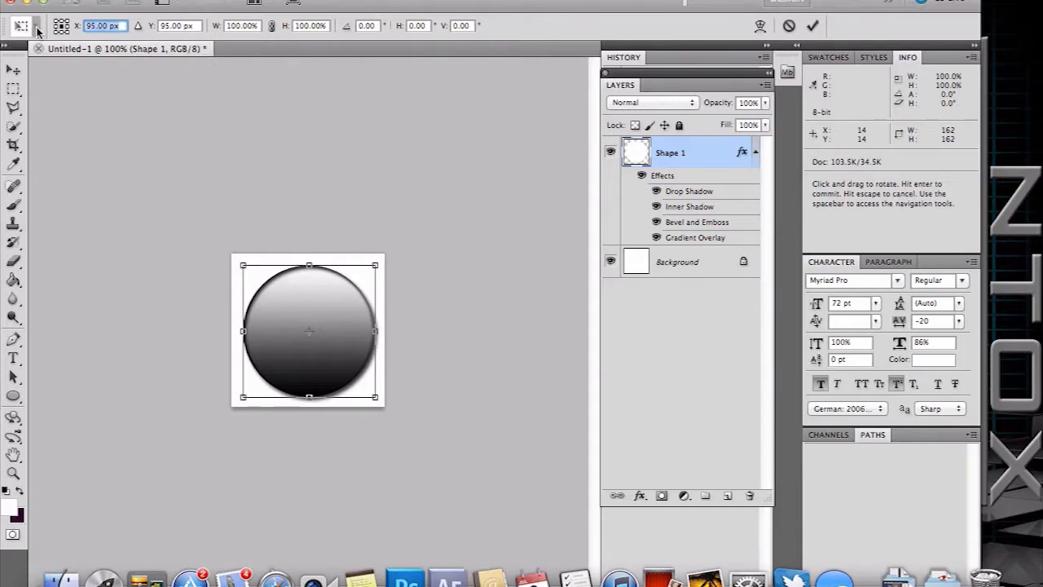
{"action": "type", "text": "94"}
{"action": "key", "text": "Tab"}
{"action": "type", "text": "94"}
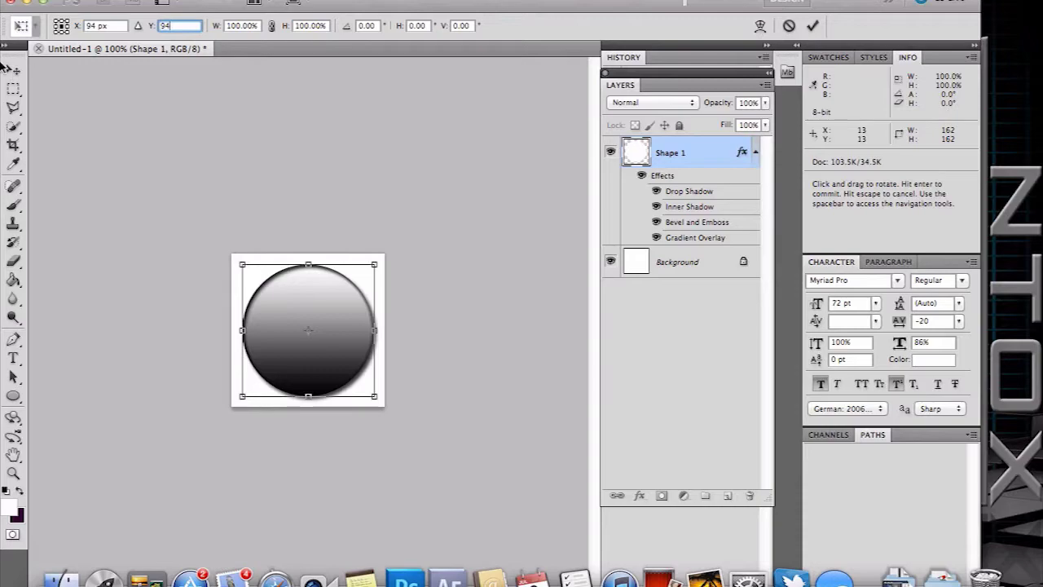
{"action": "left_click", "coordinate": [14, 72]}
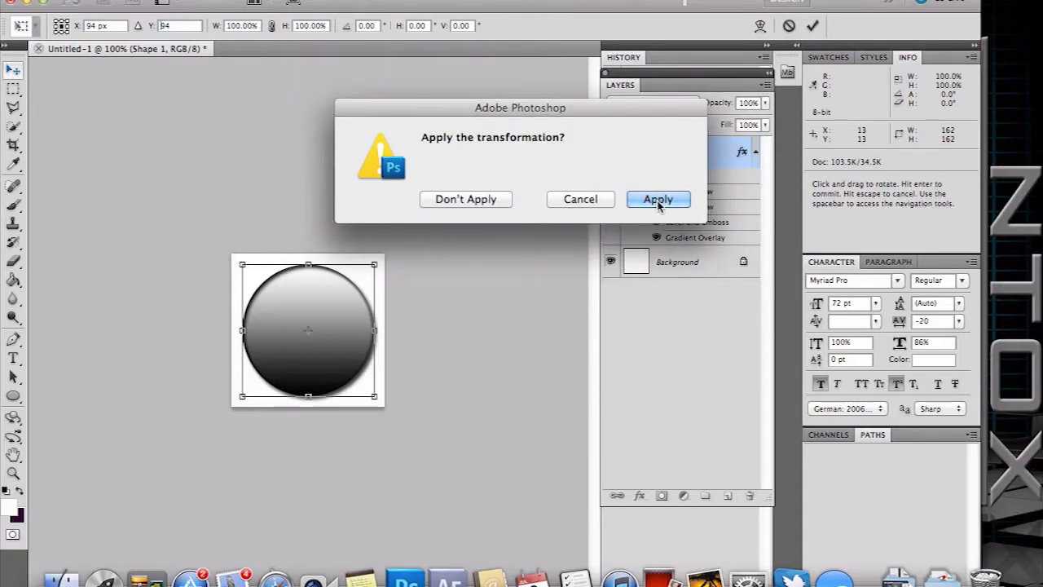
{"action": "left_click", "coordinate": [658, 200]}
Step: Hide the white Background layer and rename Shape 1 to 'back'
{"action": "left_click", "coordinate": [610, 262]}
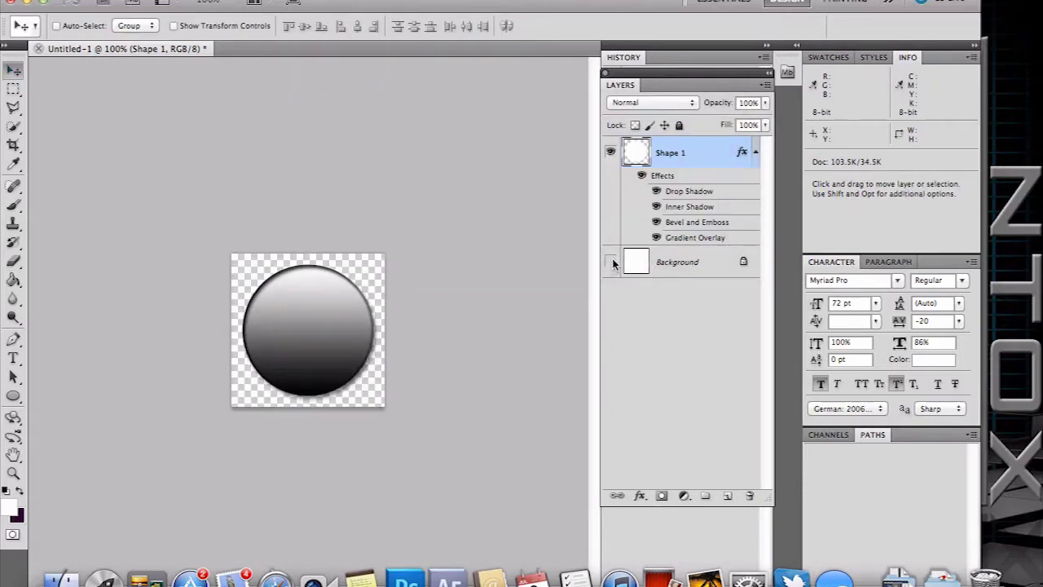
{"action": "right_click", "coordinate": [703, 157]}
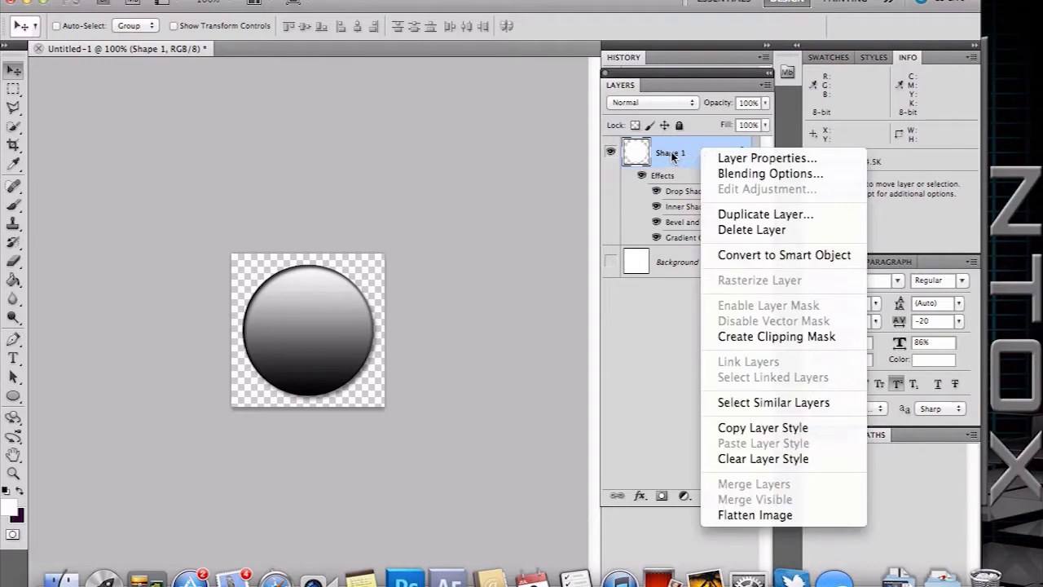
{"action": "left_click", "coordinate": [672, 156]}
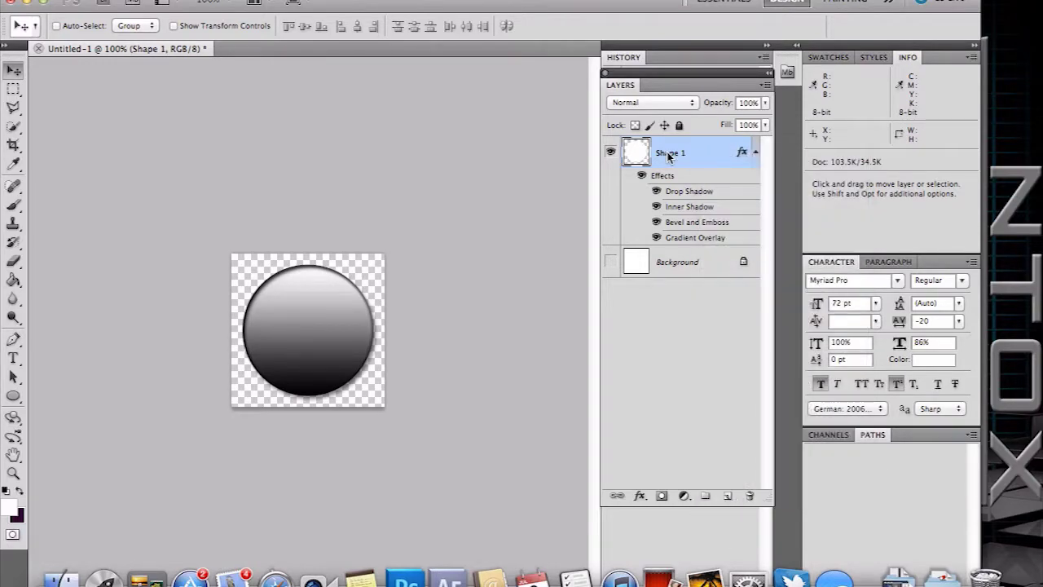
{"action": "double_click", "coordinate": [668, 156]}
{"action": "type", "text": "back"}
{"action": "key", "text": "Return"}
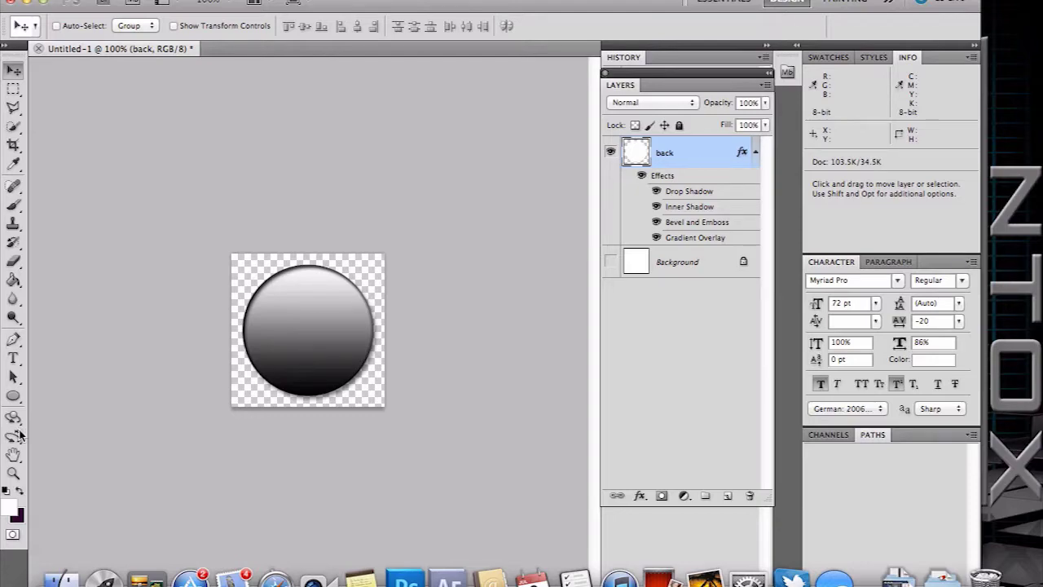
Step: Draw a smaller circle over the first one and rasterize its Shape 1 layer
{"action": "left_click", "coordinate": [13, 396]}
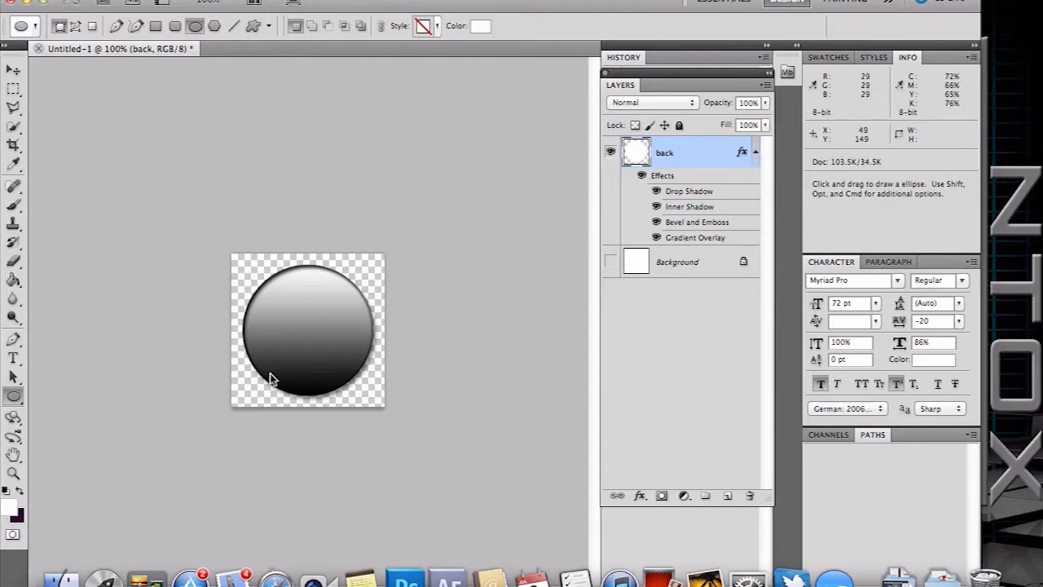
{"action": "left_click_drag", "start_coordinate": [273, 374], "coordinate": [364, 209]}
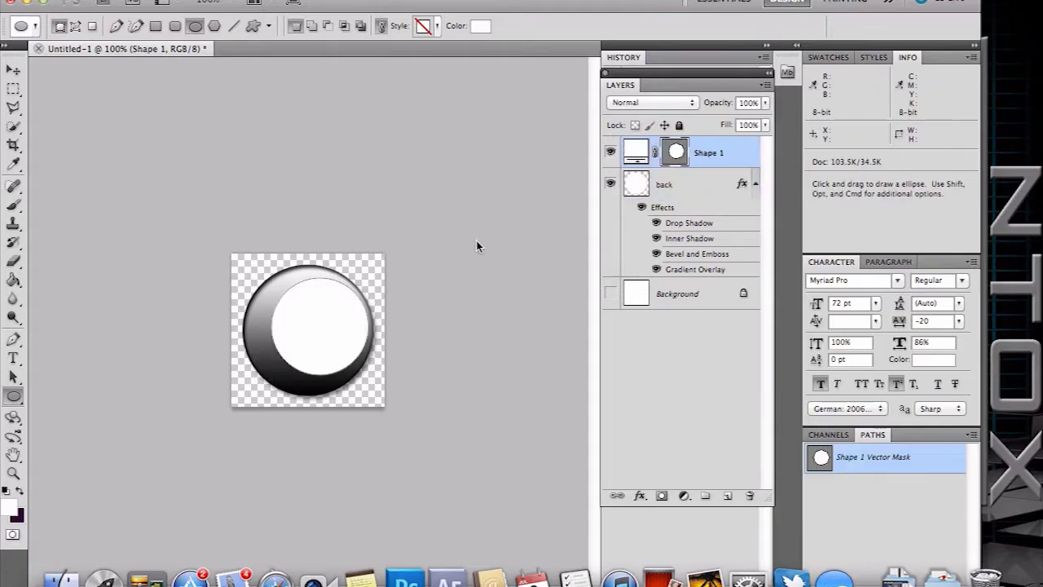
{"action": "right_click", "coordinate": [719, 151]}
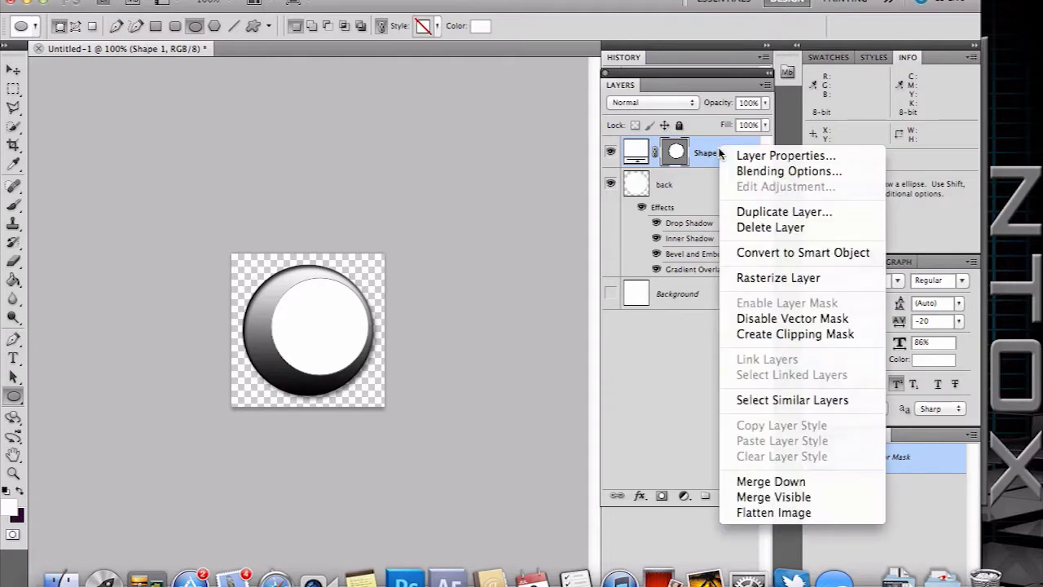
{"action": "left_click", "coordinate": [769, 278]}
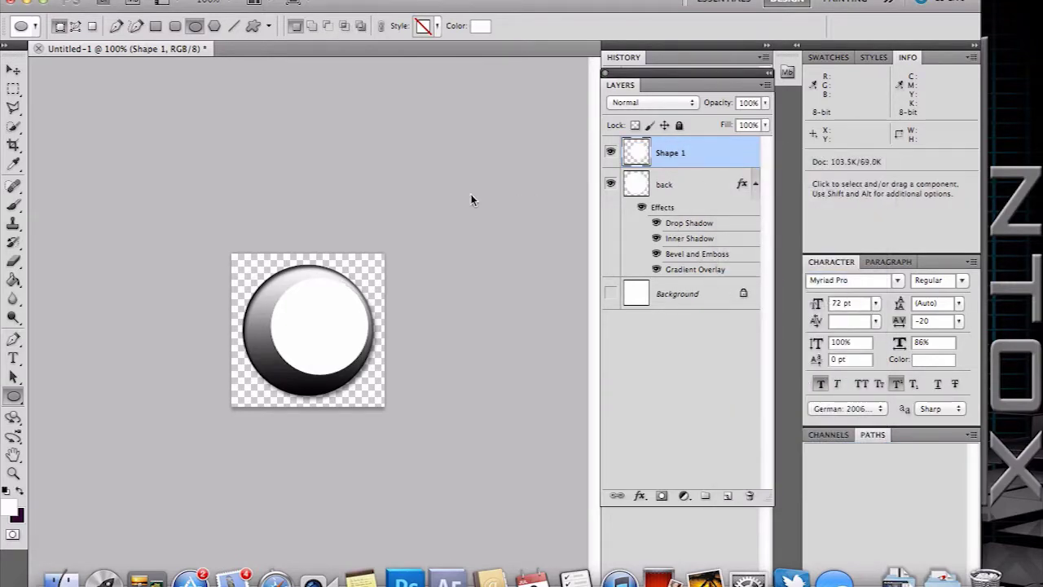
Step: Centre the new circle at X 94, Y 94 with Free Transform
{"action": "key", "text": "super+t"}
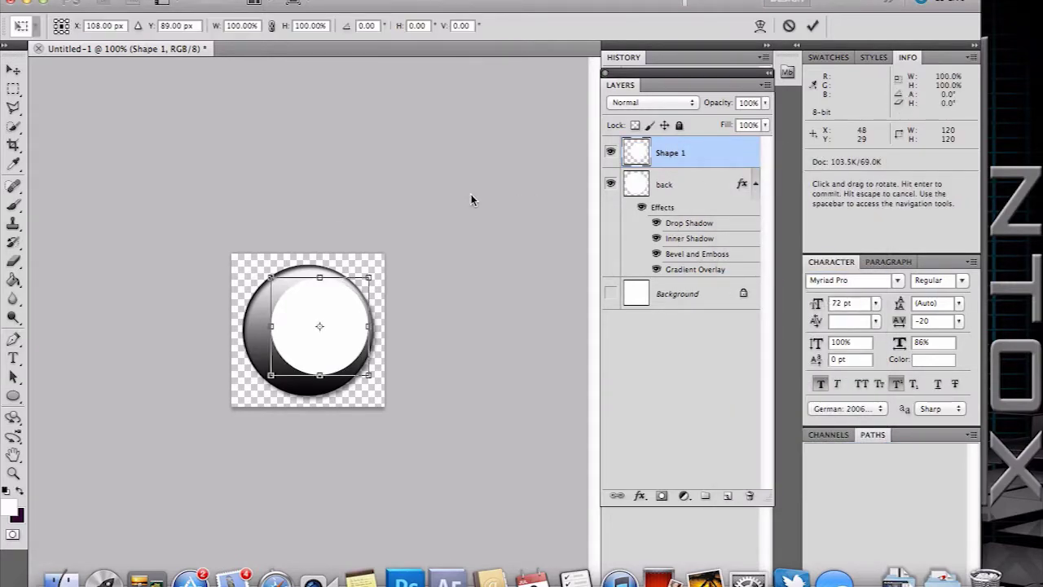
{"action": "left_click", "coordinate": [123, 26]}
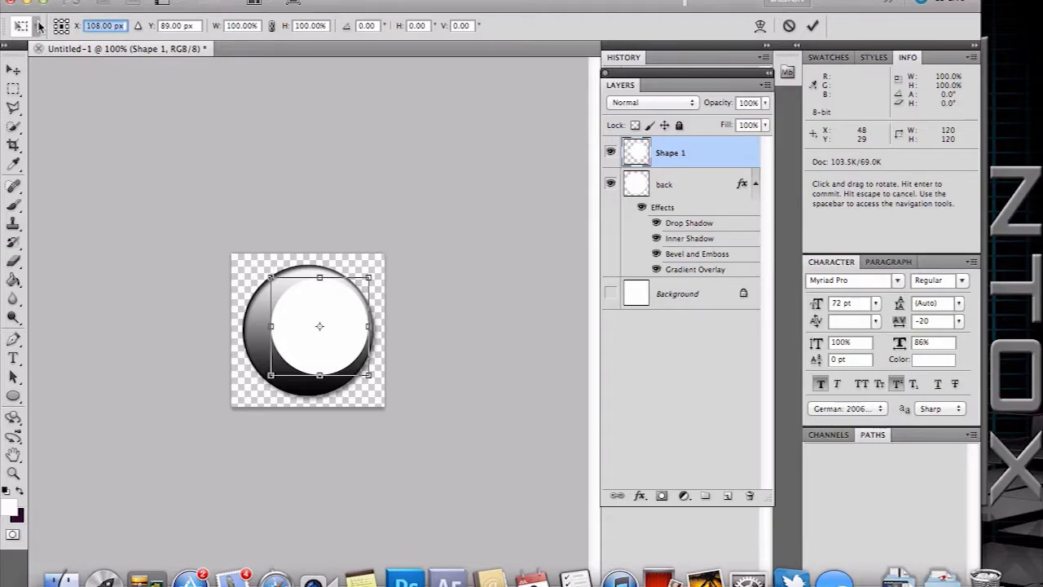
{"action": "type", "text": "94"}
{"action": "key", "text": "Tab"}
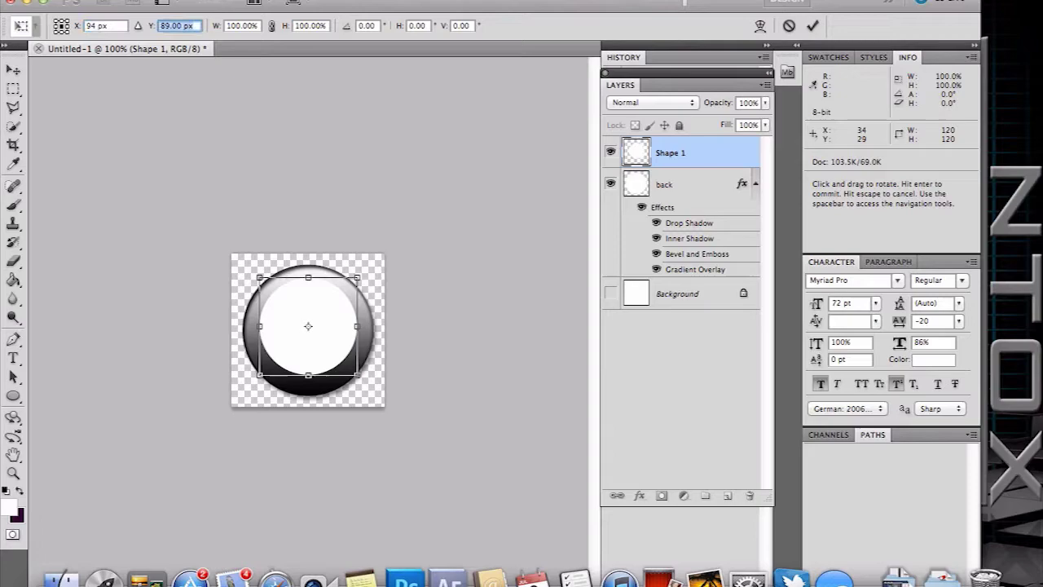
{"action": "type", "text": "94"}
{"action": "left_click", "coordinate": [13, 70]}
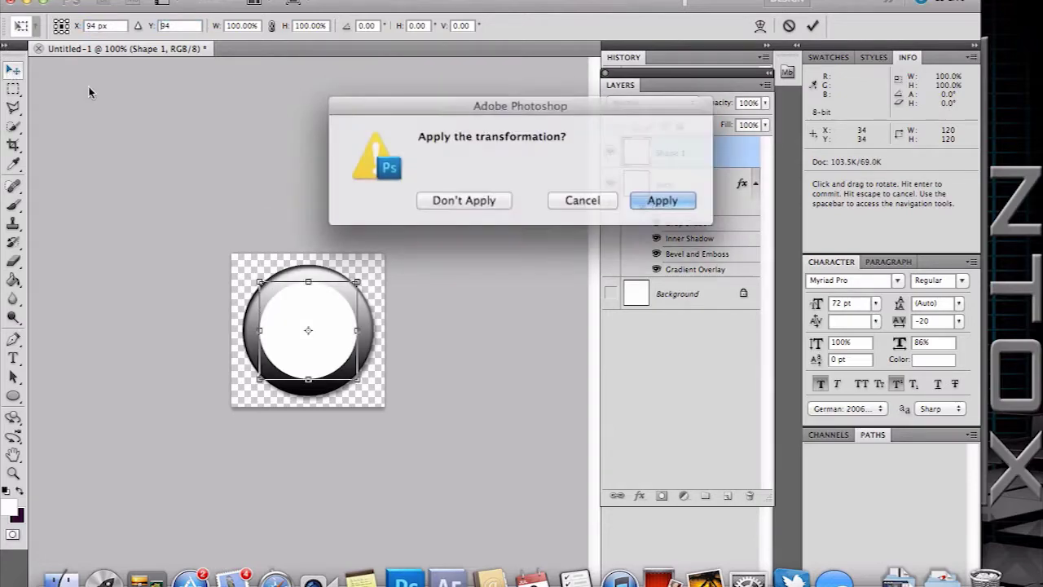
{"action": "left_click", "coordinate": [658, 199]}
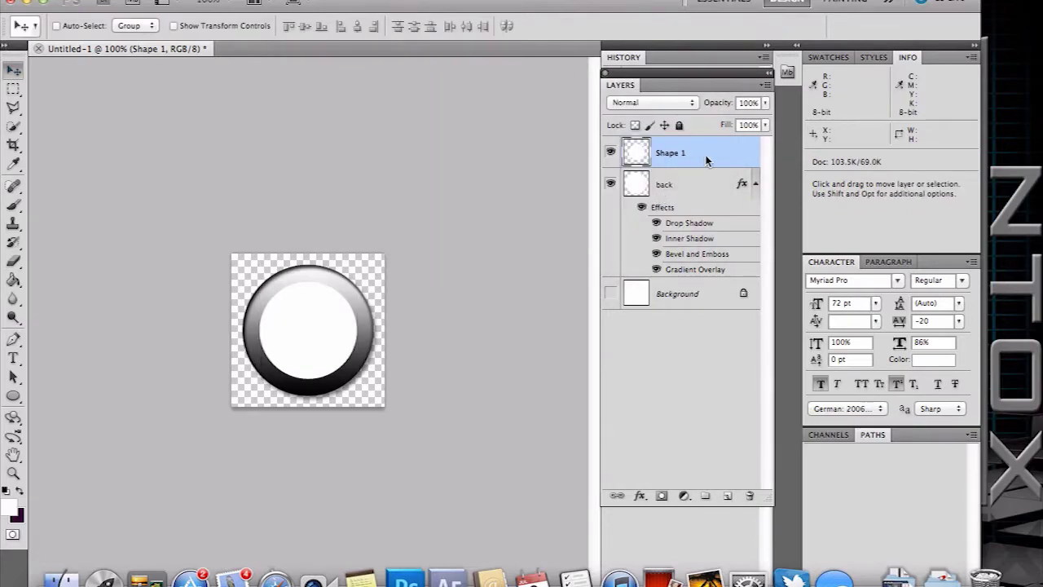
Step: Add a Normal-blend Color Overlay in blue #2d96cd to Shape 1
{"action": "double_click", "coordinate": [706, 155]}
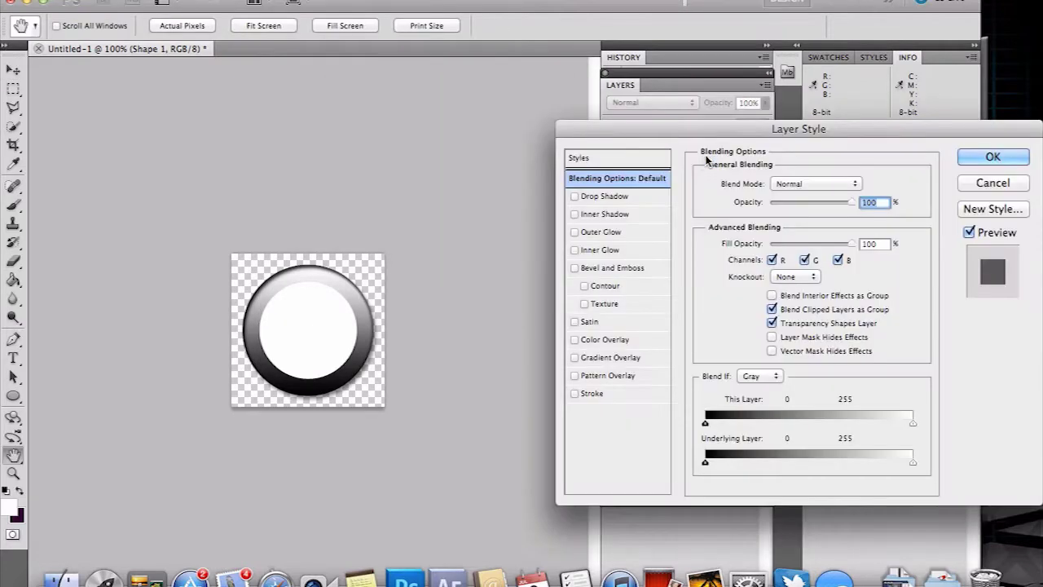
{"action": "left_click", "coordinate": [575, 340]}
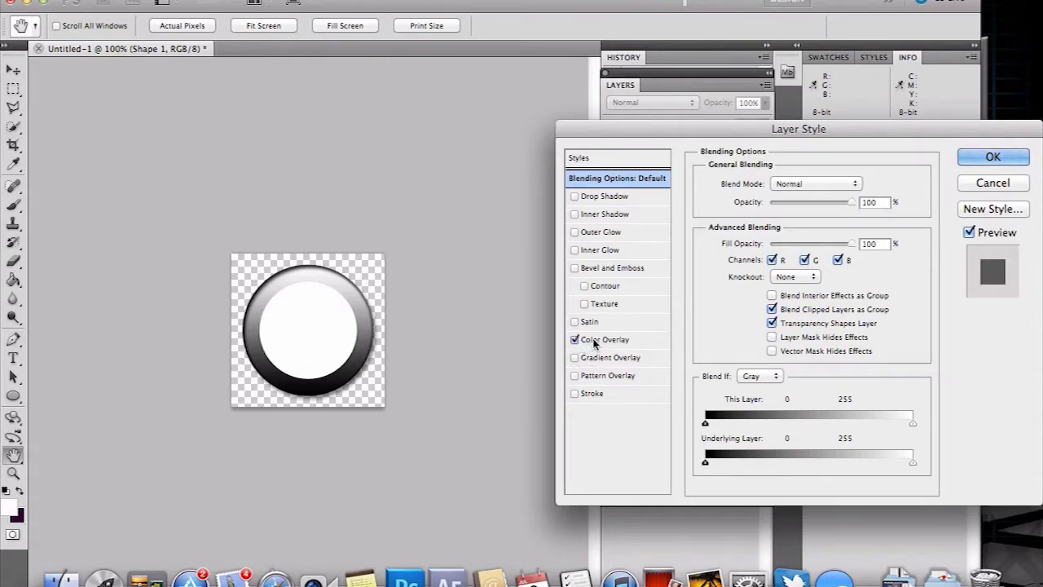
{"action": "left_click", "coordinate": [594, 342]}
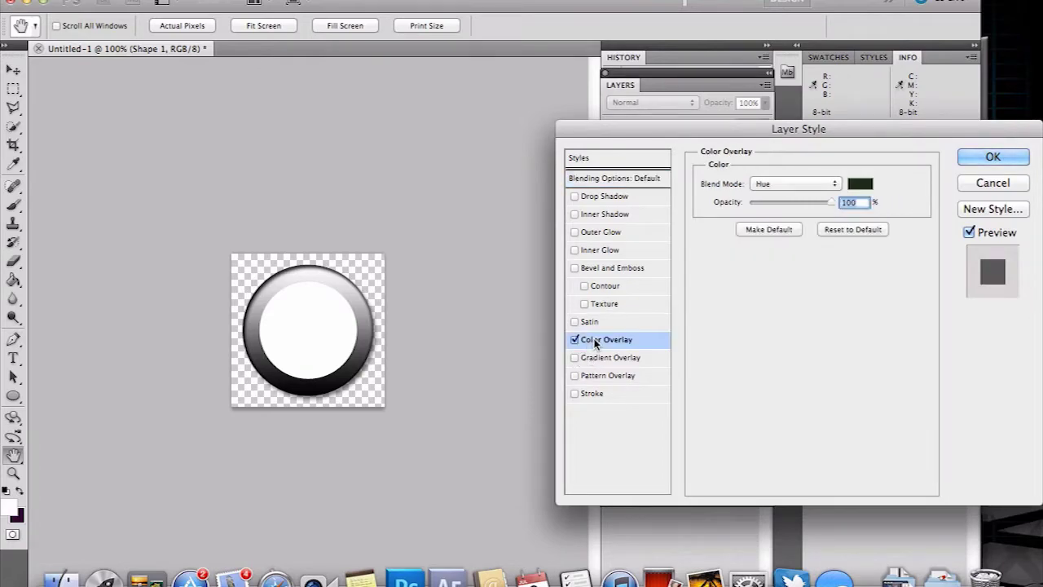
{"action": "left_click", "coordinate": [812, 184]}
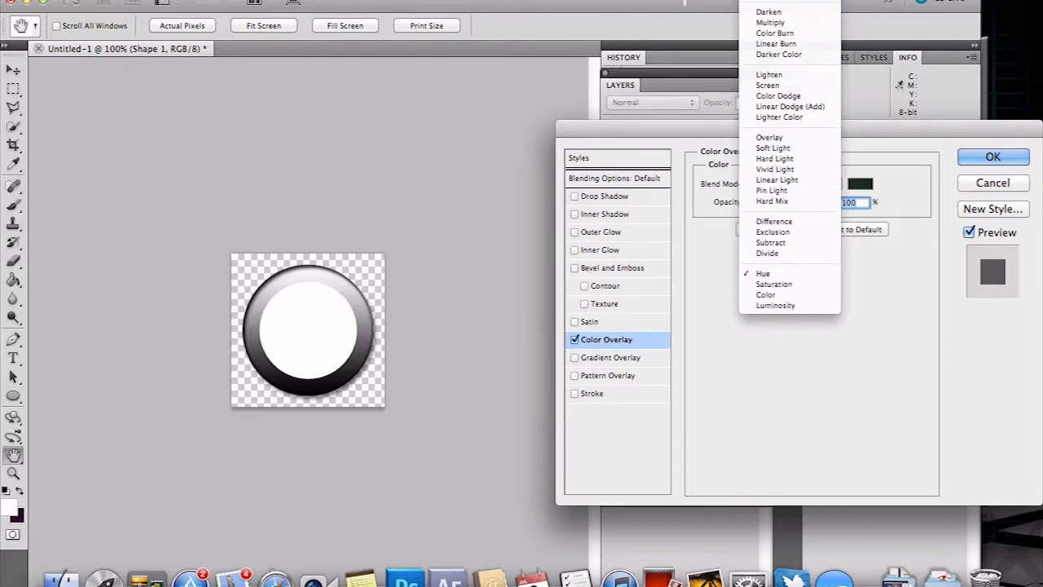
{"action": "left_click", "coordinate": [769, 11]}
{"action": "left_click", "coordinate": [861, 185]}
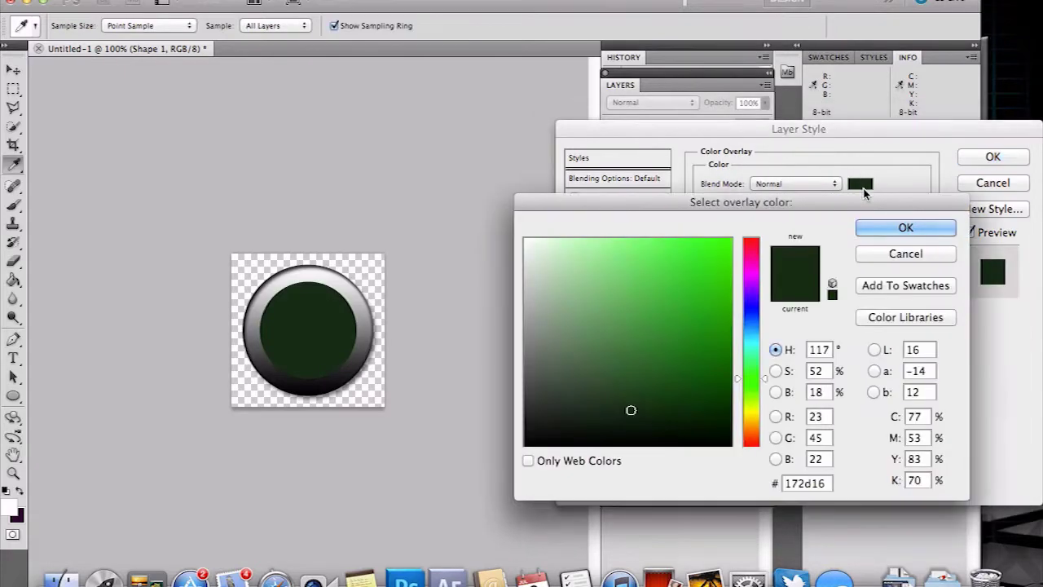
{"action": "left_click_drag", "start_coordinate": [833, 484], "coordinate": [706, 482]}
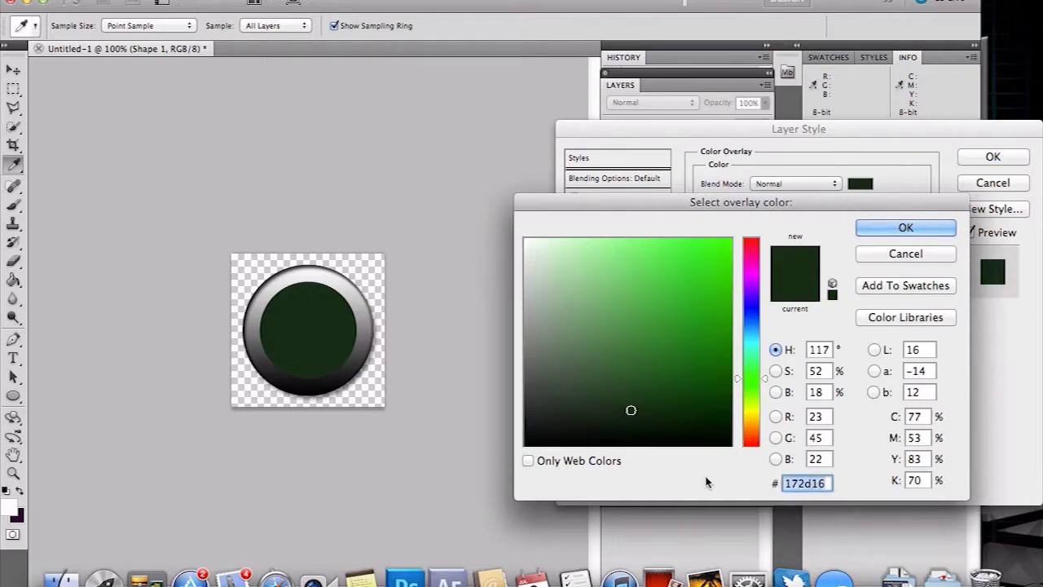
{"action": "type", "text": "2d"}
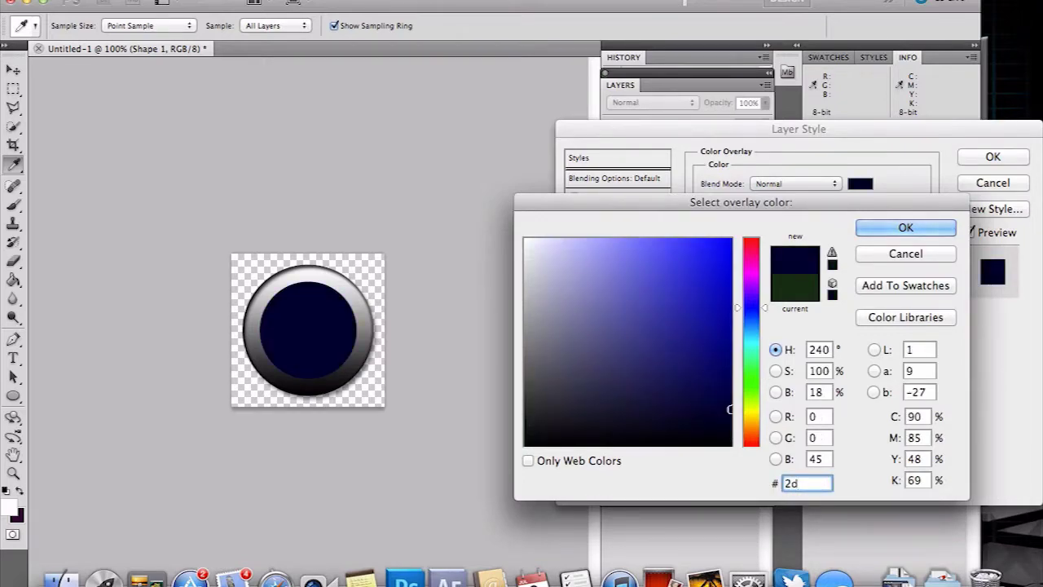
{"action": "type", "text": "96cd"}
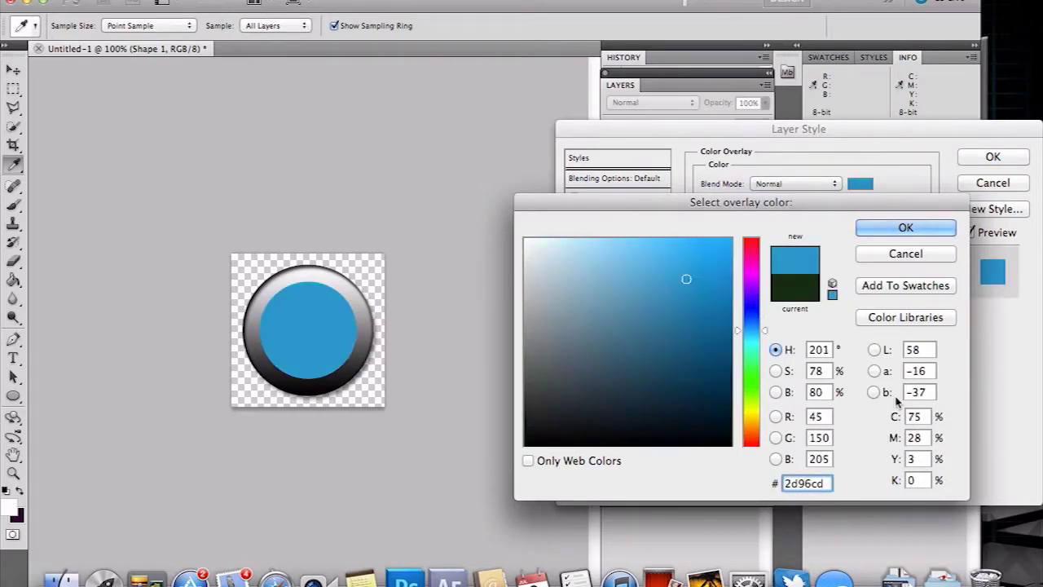
{"action": "left_click", "coordinate": [880, 227]}
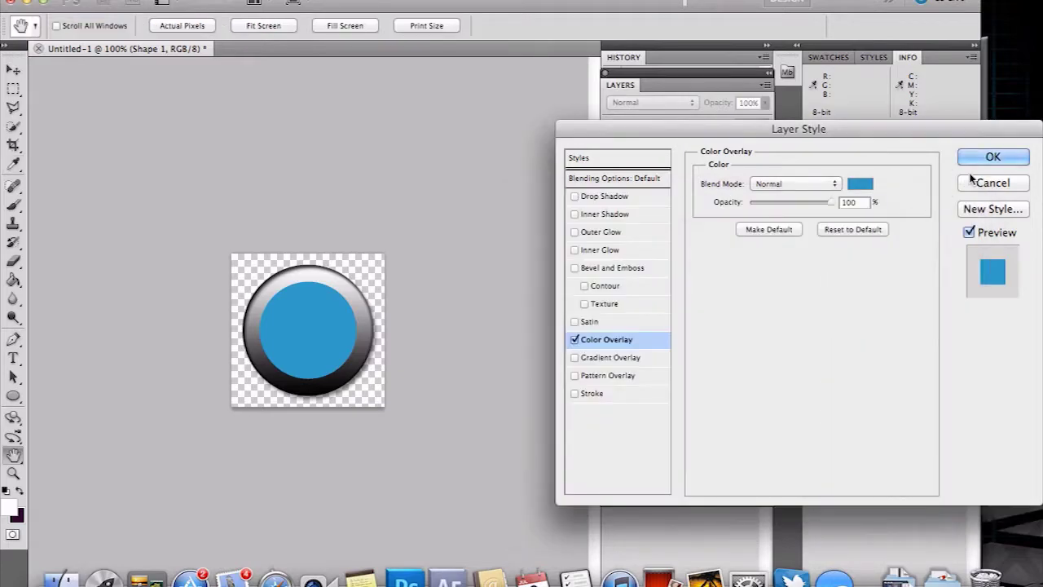
{"action": "left_click", "coordinate": [989, 158]}
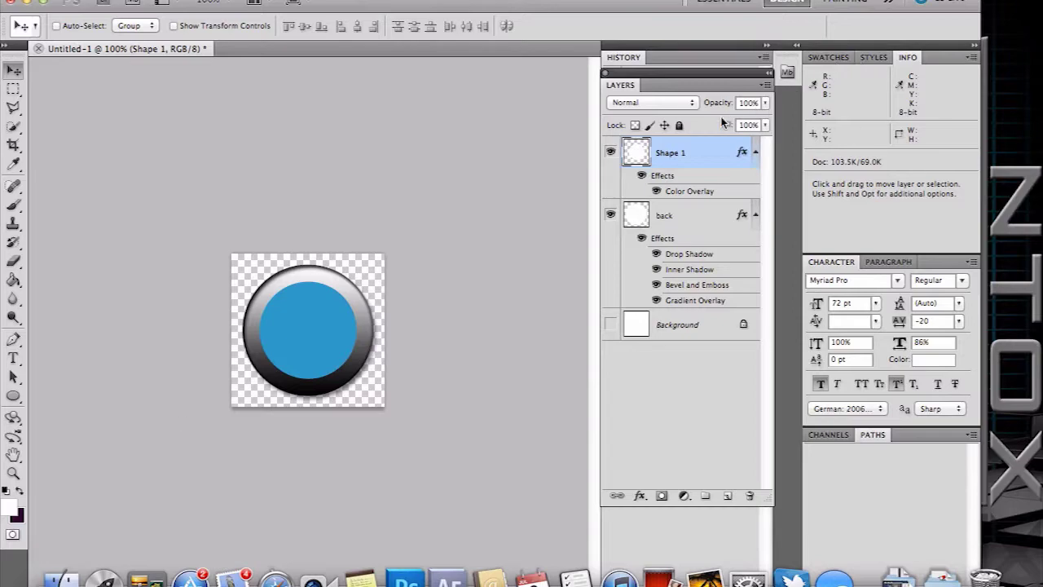
Step: Rename the blue Shape 1 layer to 'animation'
{"action": "double_click", "coordinate": [672, 154]}
{"action": "type", "text": "animation"}
{"action": "key", "text": "Return"}
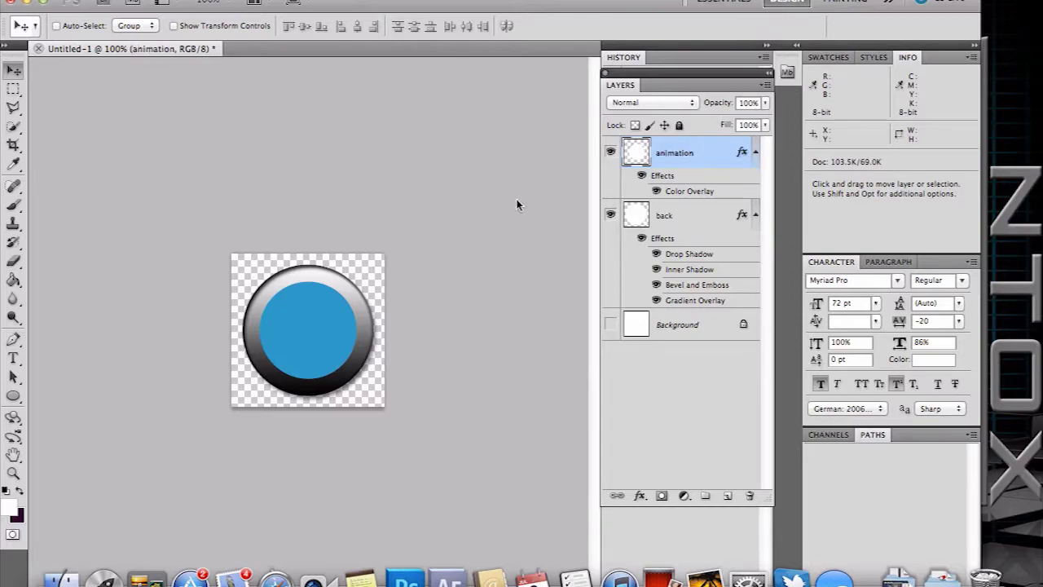
Step: Draw a small white circle and centre it at X 94, Y 94
{"action": "left_click", "coordinate": [14, 397]}
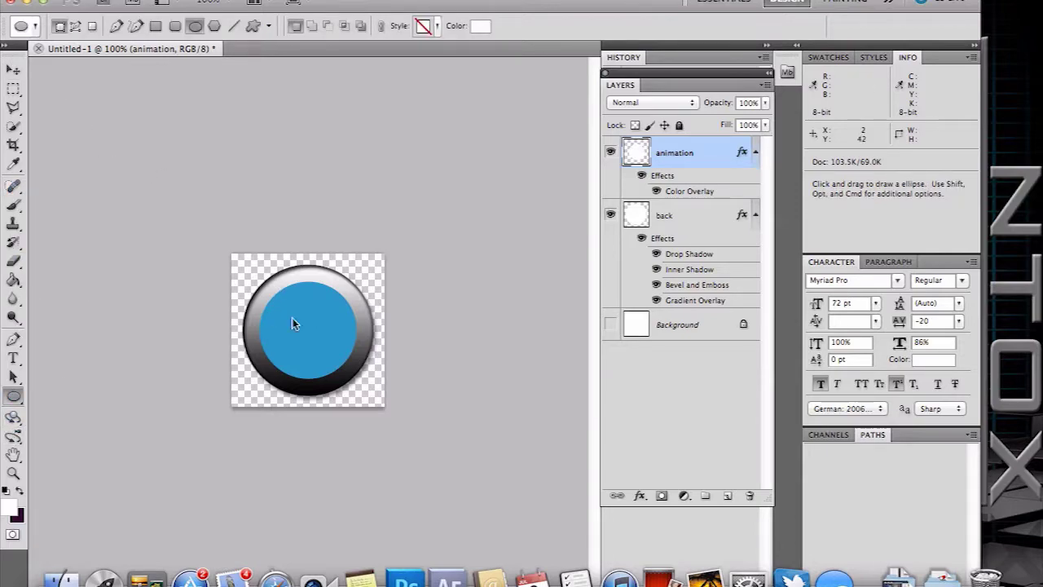
{"action": "left_click_drag", "start_coordinate": [283, 358], "coordinate": [341, 269]}
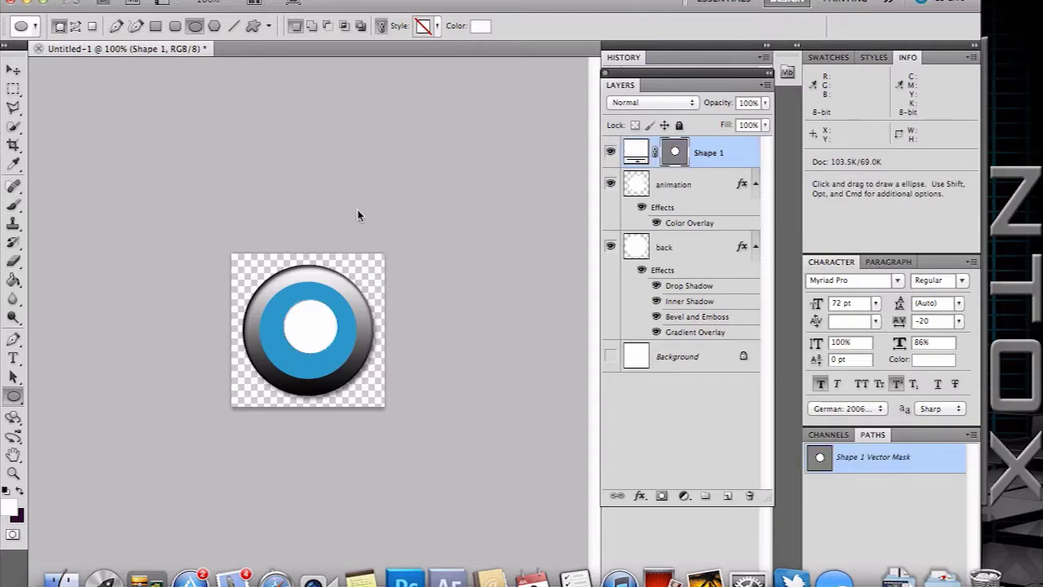
{"action": "key", "text": "super+t"}
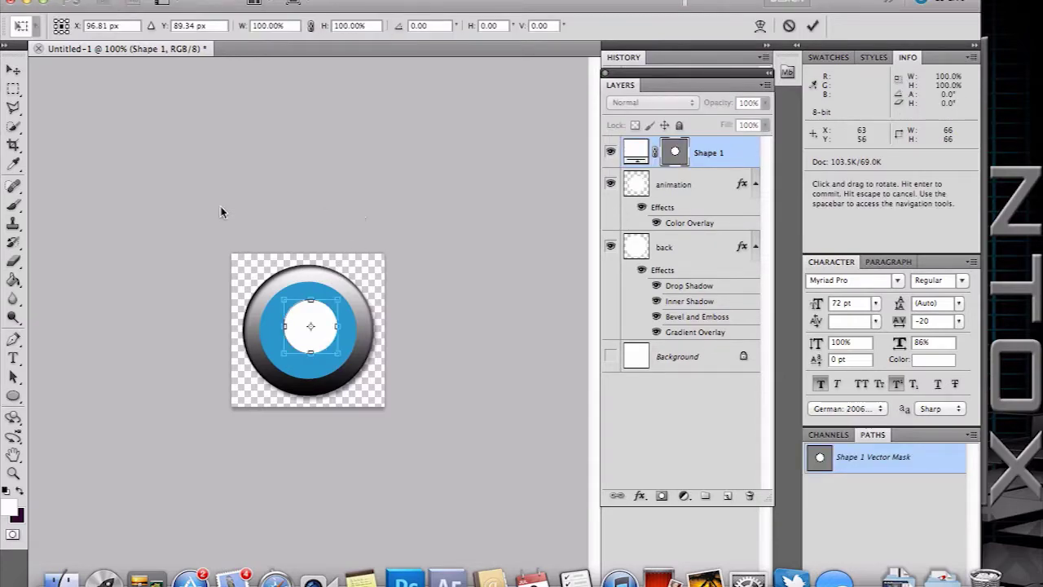
{"action": "left_click", "coordinate": [131, 25]}
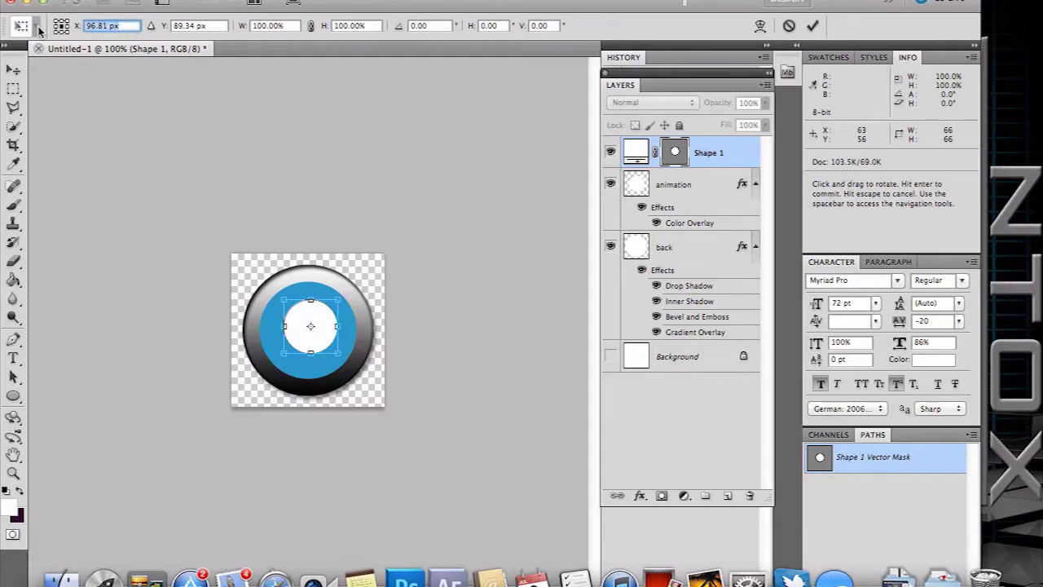
{"action": "type", "text": "94"}
{"action": "key", "text": "Tab"}
{"action": "type", "text": "94"}
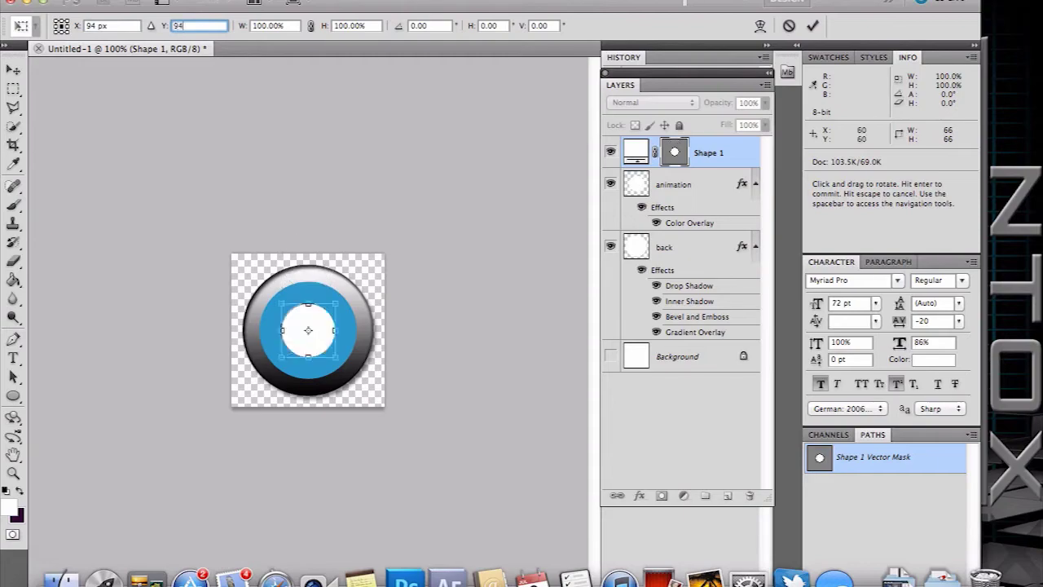
{"action": "left_click", "coordinate": [13, 70]}
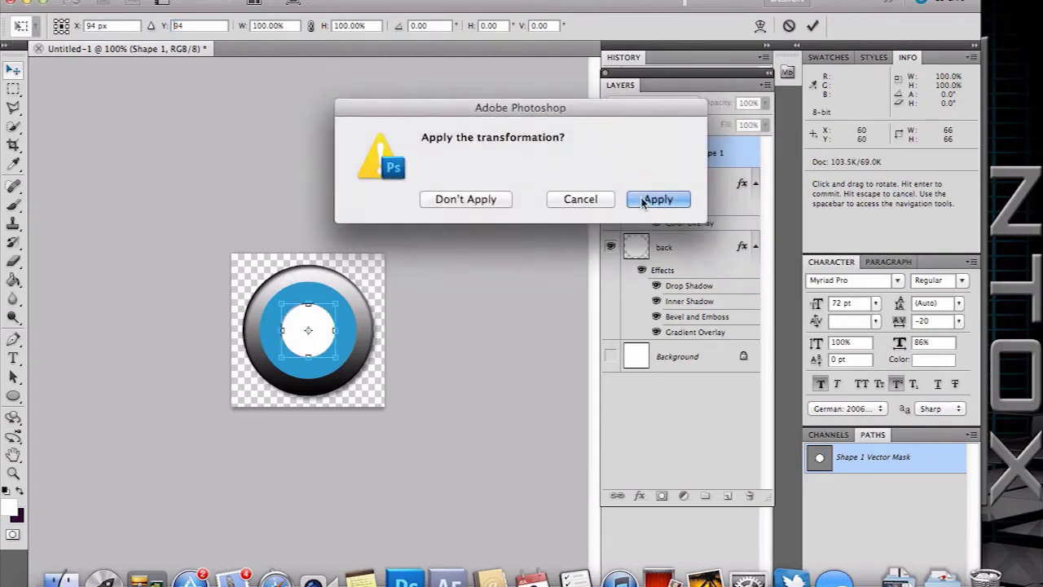
{"action": "left_click", "coordinate": [657, 200]}
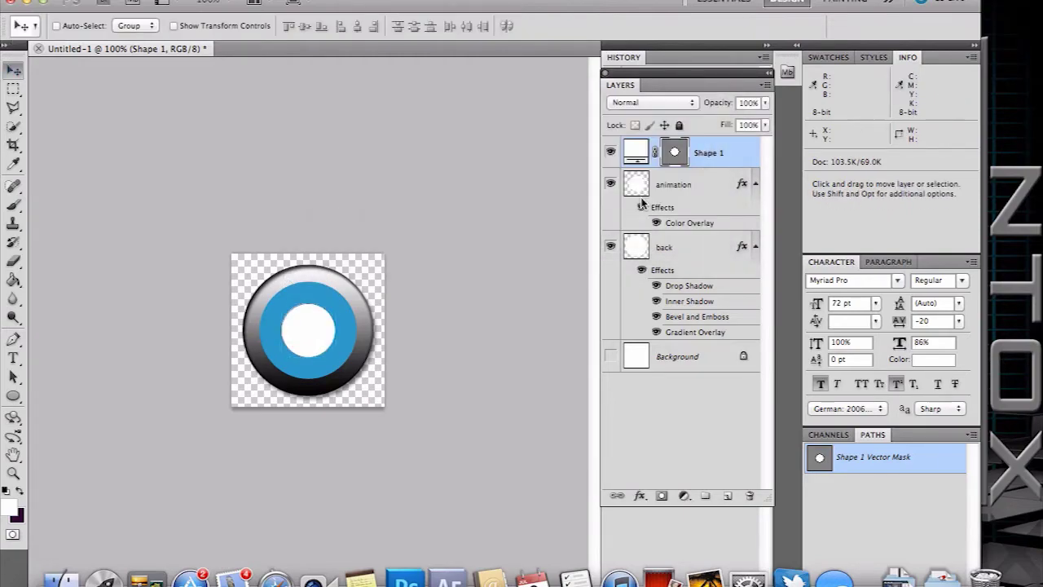
Step: Rasterize Shape 1, add Gradient Overlay, Bevel and Emboss with Contour, Inner Shadow, and rename it 'top'
{"action": "right_click", "coordinate": [721, 156]}
{"action": "left_click", "coordinate": [758, 282]}
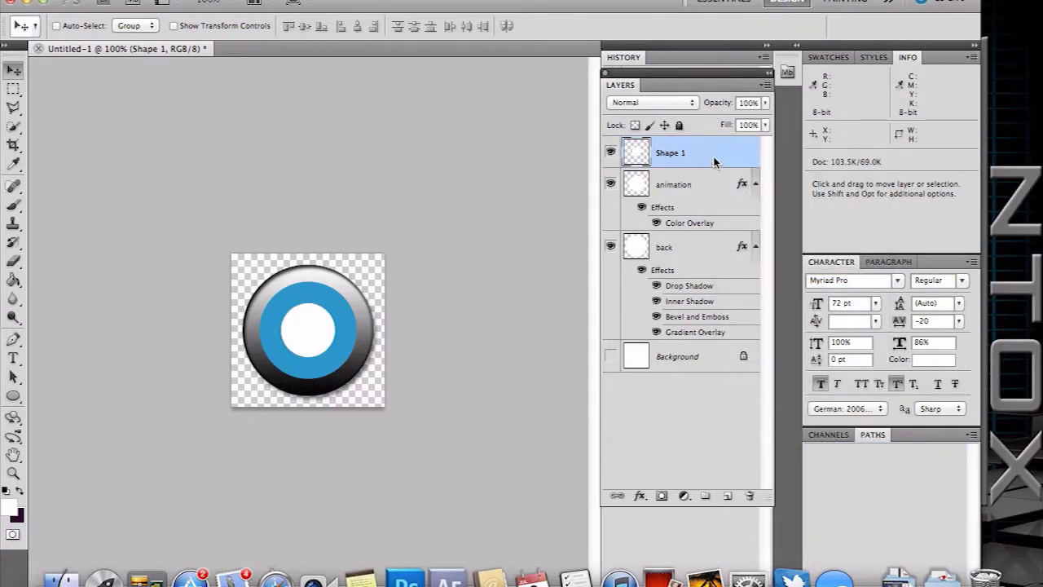
{"action": "double_click", "coordinate": [714, 163]}
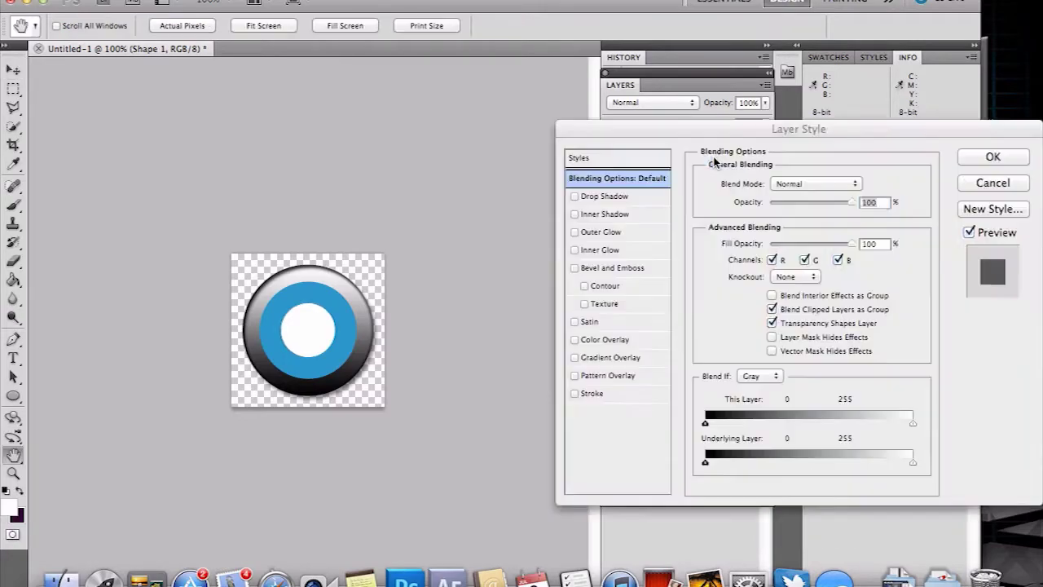
{"action": "left_click", "coordinate": [574, 357]}
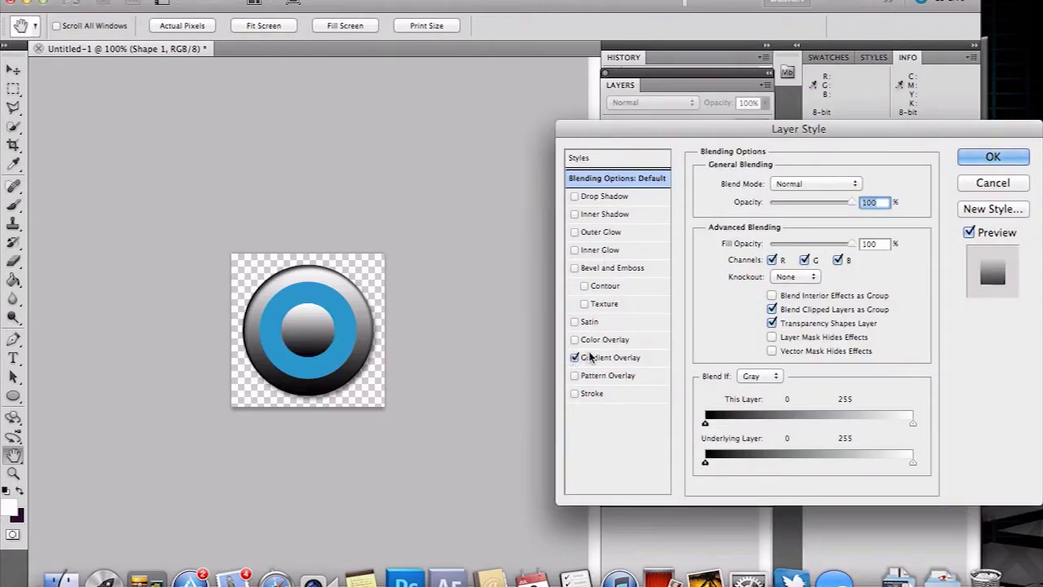
{"action": "left_click", "coordinate": [576, 267]}
{"action": "left_click", "coordinate": [585, 286]}
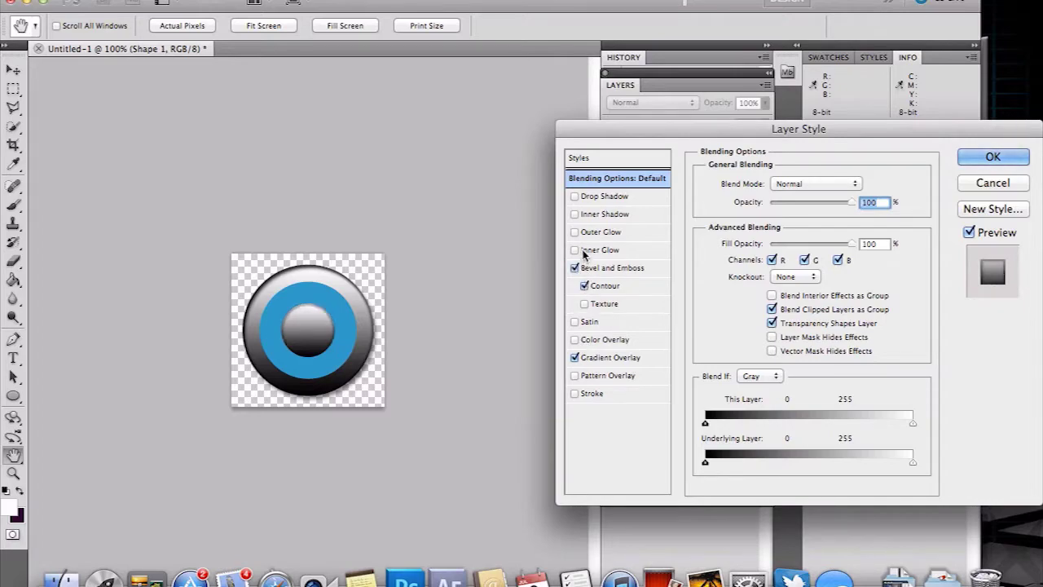
{"action": "left_click", "coordinate": [574, 215]}
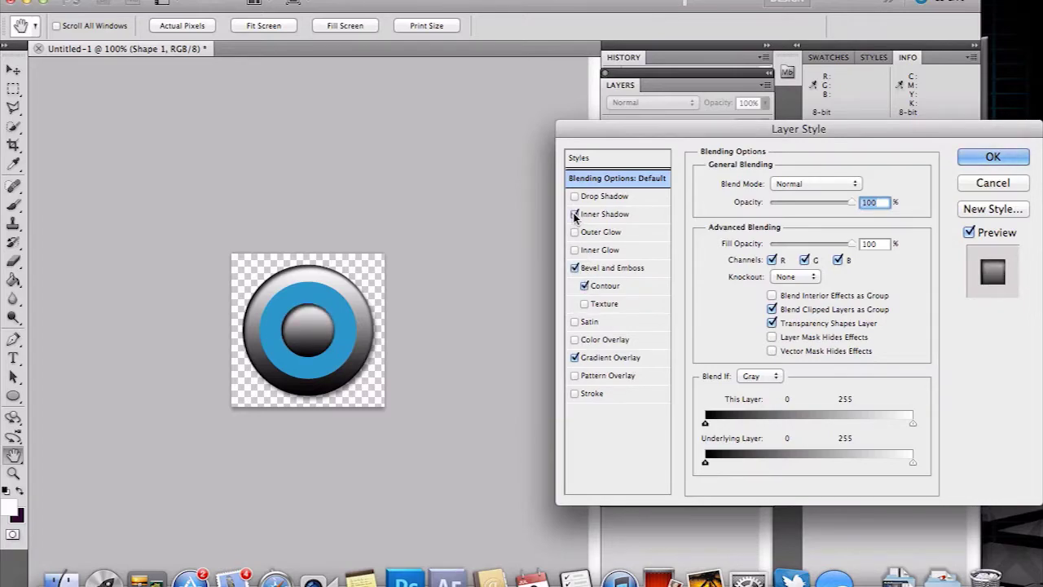
{"action": "left_click", "coordinate": [987, 161]}
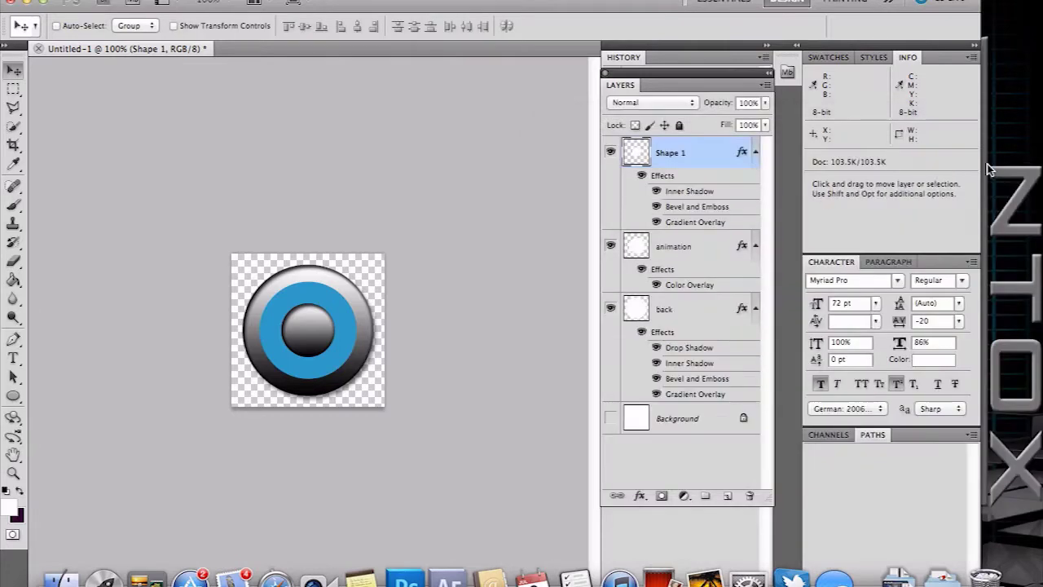
{"action": "double_click", "coordinate": [669, 153]}
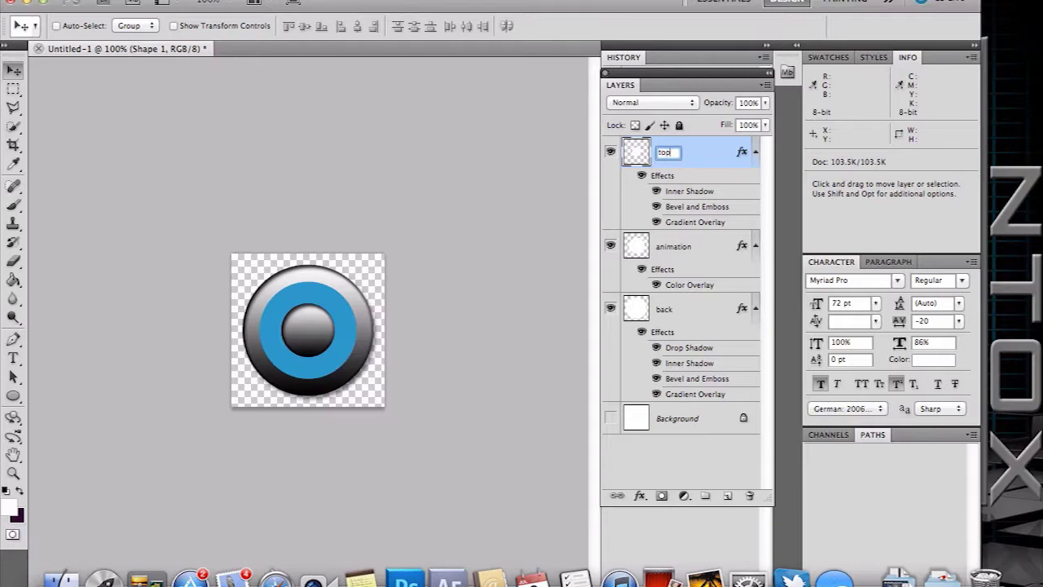
{"action": "key", "text": "Return"}
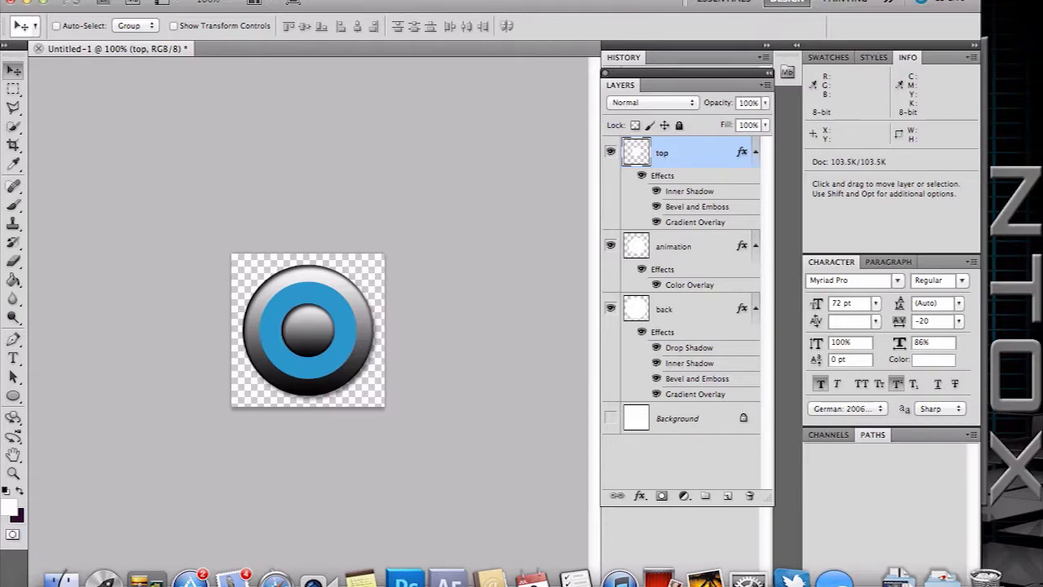
Step: Hide Photoshop and create a new folder on the desktop
{"action": "left_click", "coordinate": [29, 4]}
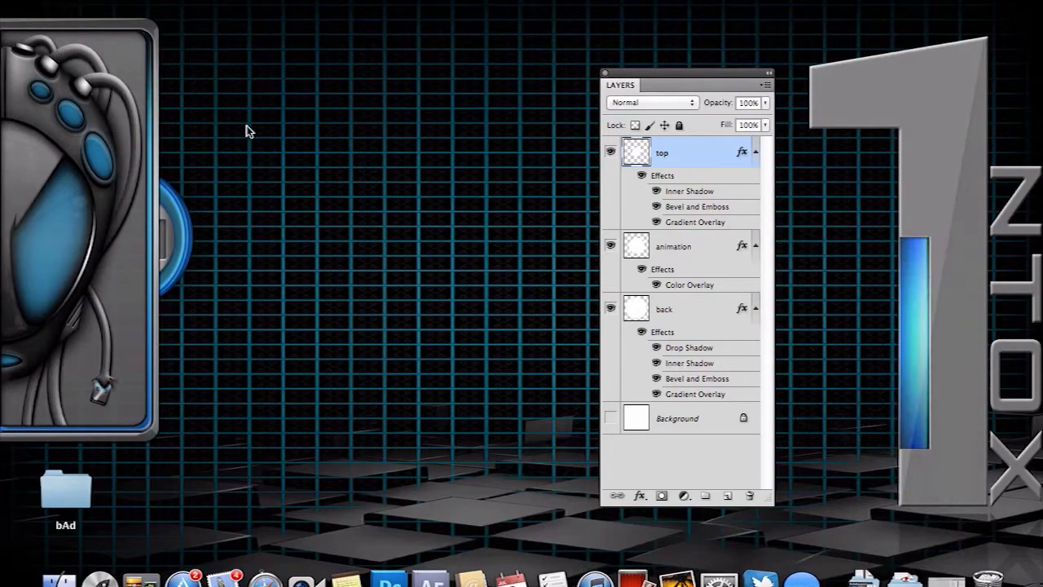
{"action": "right_click", "coordinate": [247, 126]}
{"action": "left_click", "coordinate": [311, 135]}
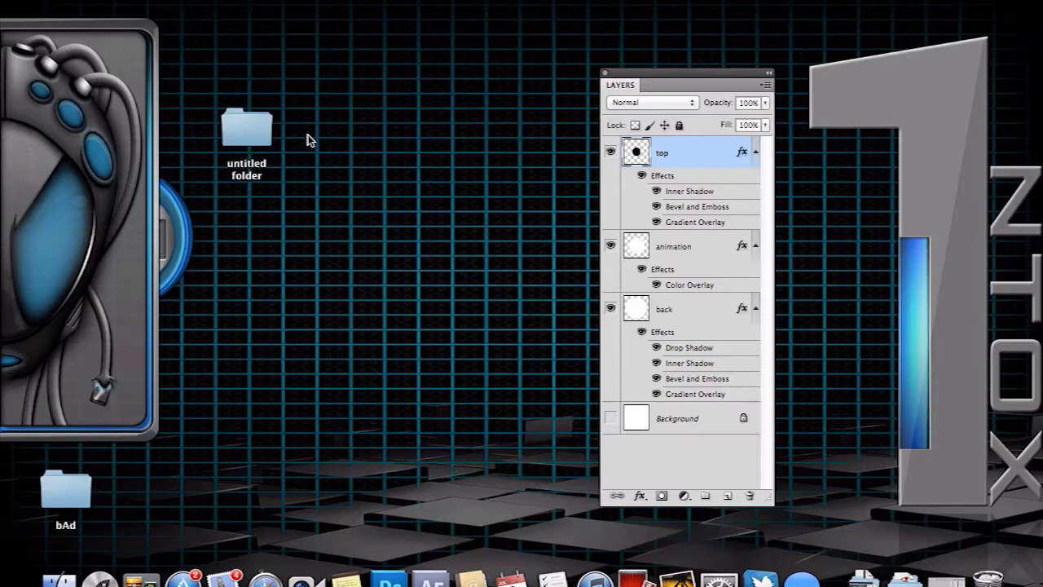
Step: Rename the untitled desktop folder to 'siridemo' through its Info window
{"action": "left_click", "coordinate": [254, 143]}
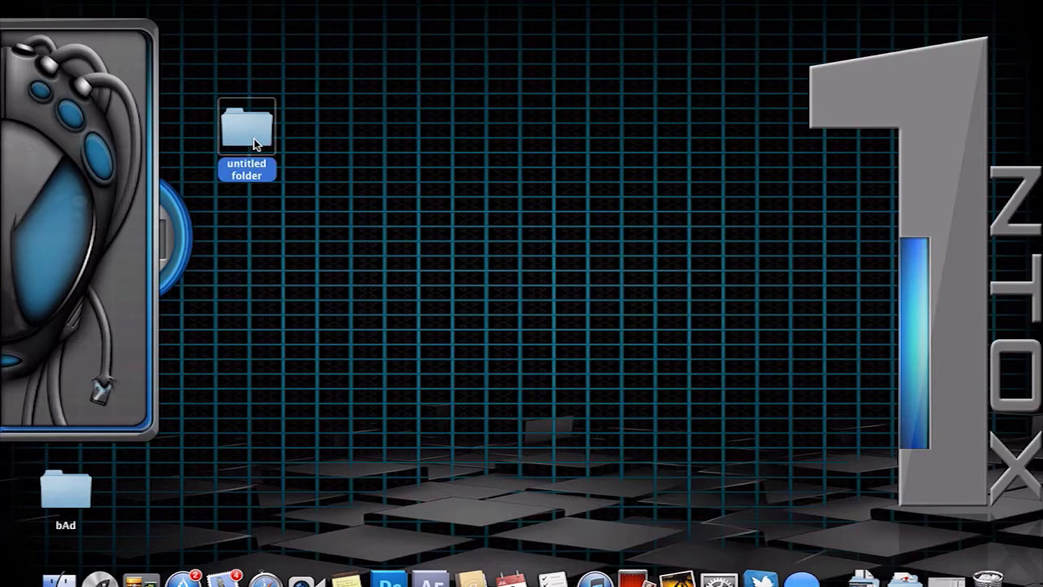
{"action": "key", "text": "super+i"}
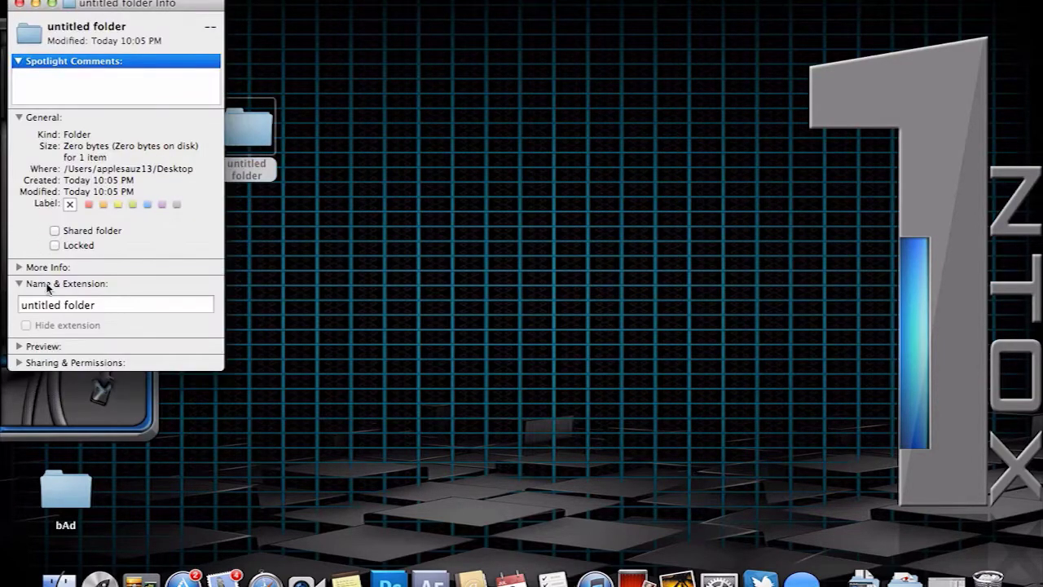
{"action": "left_click", "coordinate": [114, 310]}
{"action": "key", "text": "super+a"}
{"action": "type", "text": "si"}
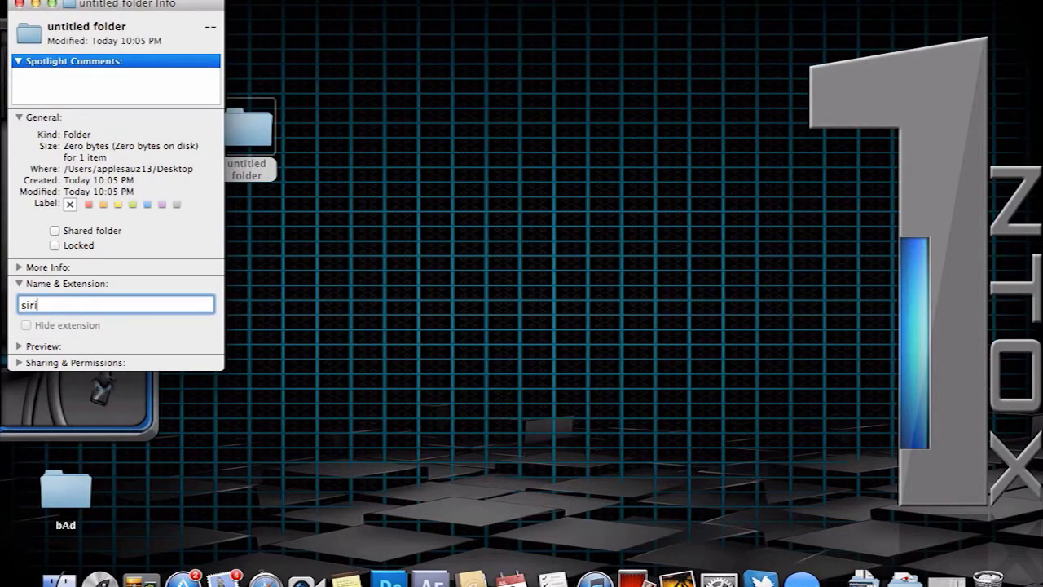
{"action": "key", "text": "Return"}
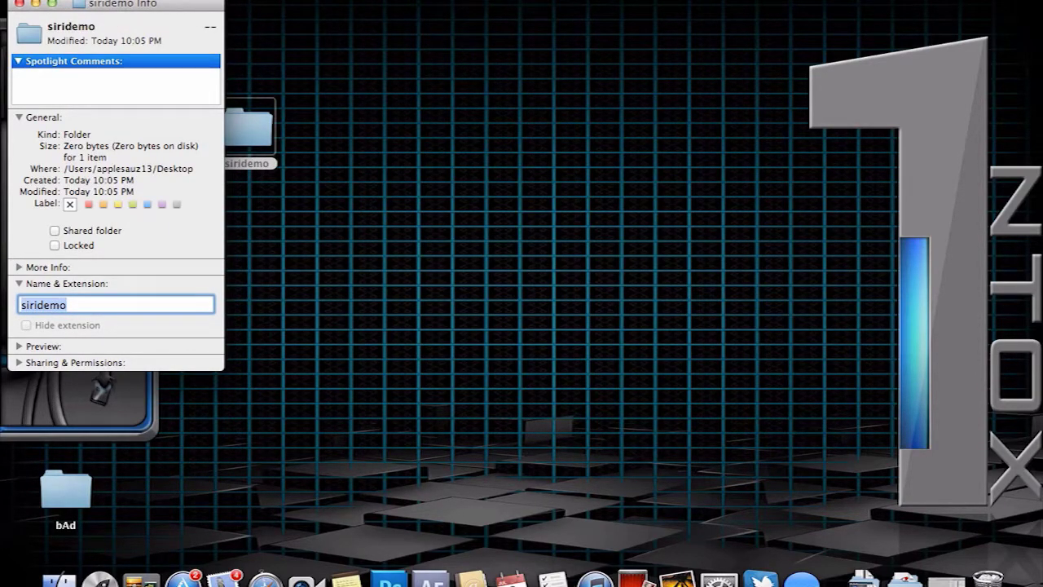
{"action": "left_click", "coordinate": [21, 4]}
Step: Bring the Photoshop button document back to the front
{"action": "key", "text": "F3"}
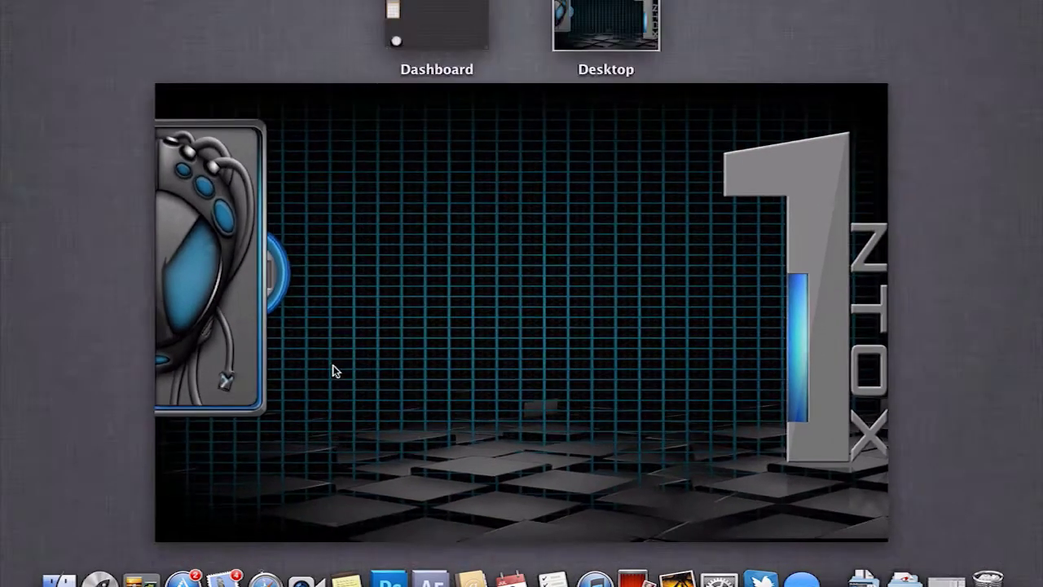
{"action": "key", "text": "F3"}
{"action": "left_click", "coordinate": [390, 581]}
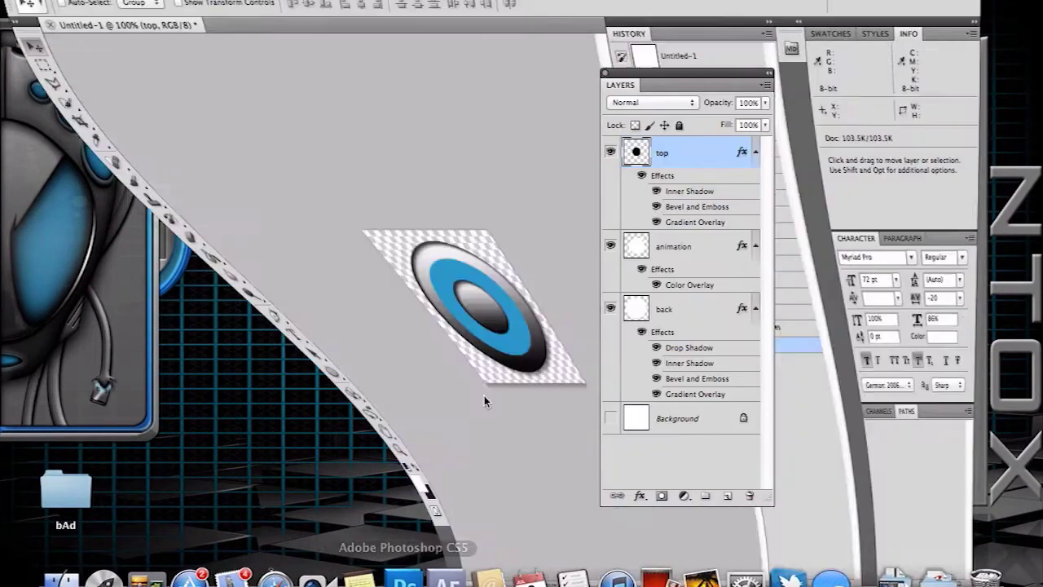
Step: Hide the animation and back layers so only the top layer is visible
{"action": "left_click", "coordinate": [610, 246]}
{"action": "left_click", "coordinate": [610, 309]}
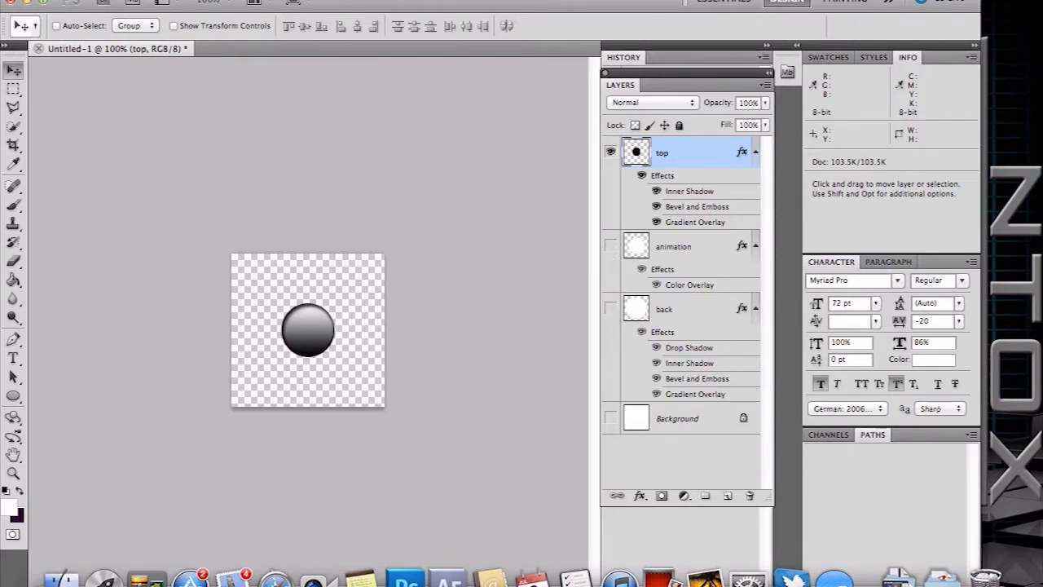
{"action": "left_click", "coordinate": [123, 1]}
{"action": "left_click", "coordinate": [180, 235]}
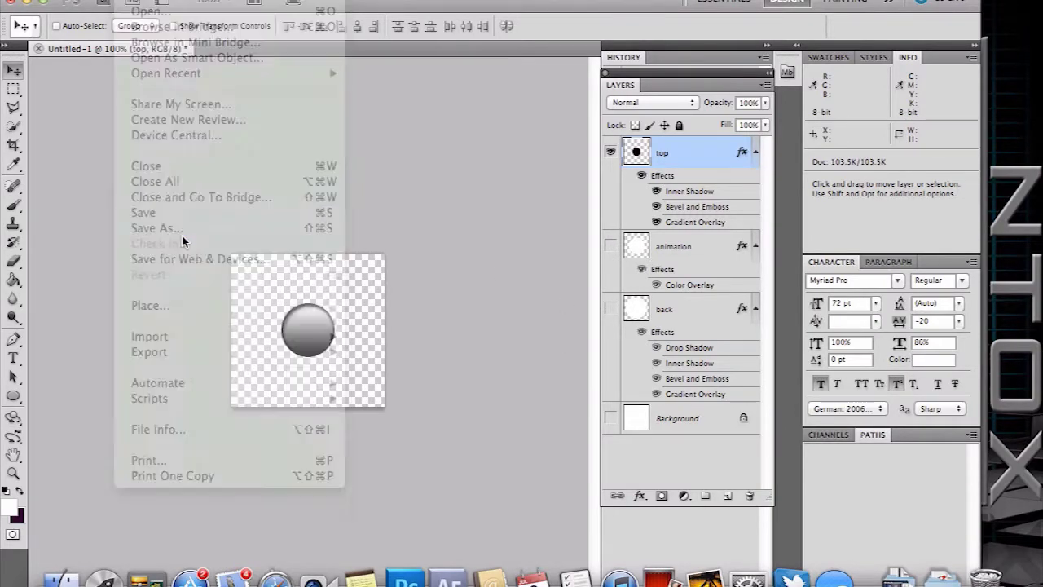
{"action": "left_click", "coordinate": [123, 2]}
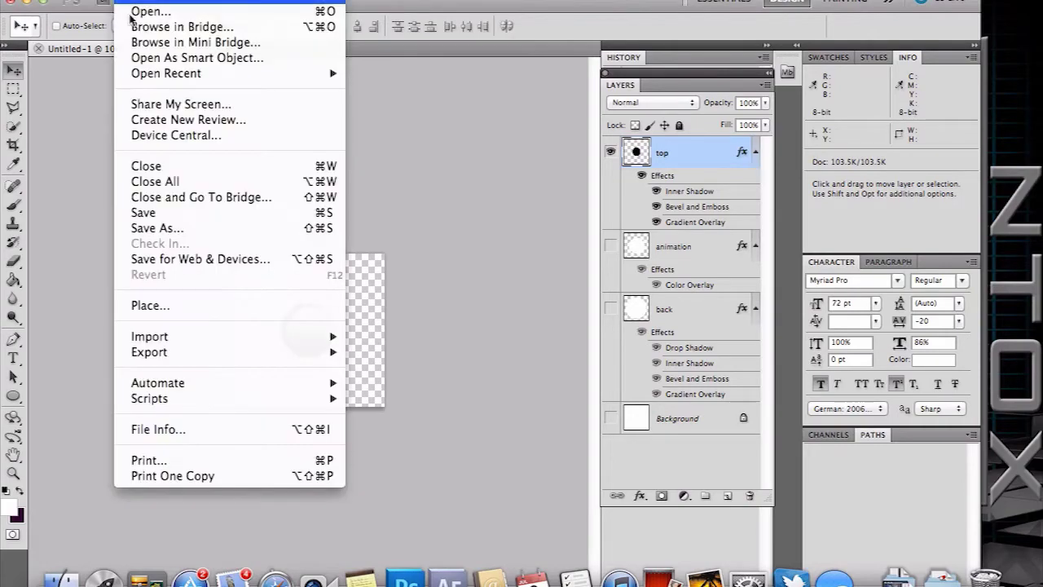
{"action": "left_click", "coordinate": [181, 227]}
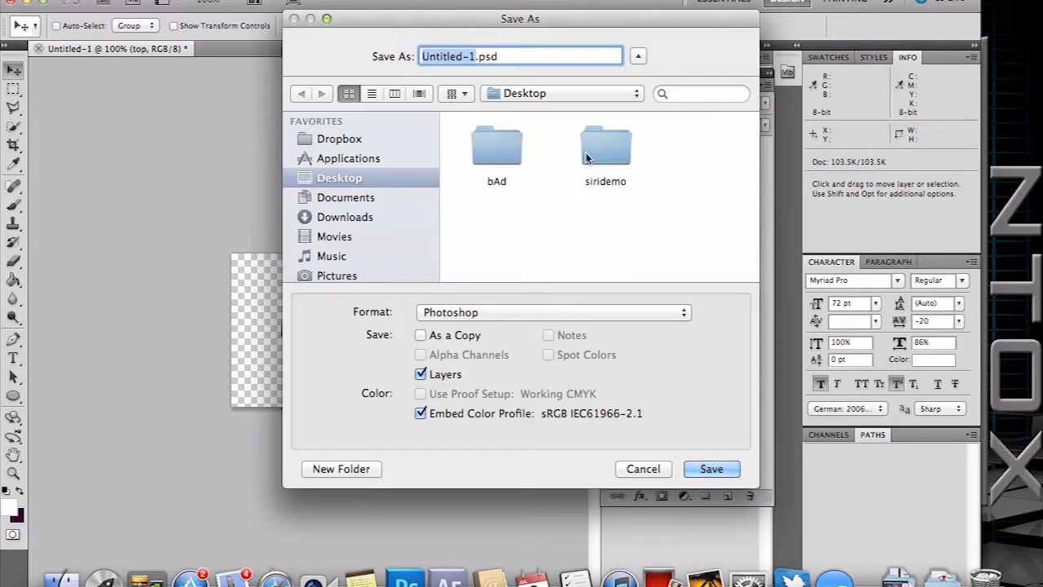
Step: Save the image as top.png in PNG format in the siridemo folder, without interlacing
{"action": "double_click", "coordinate": [606, 147]}
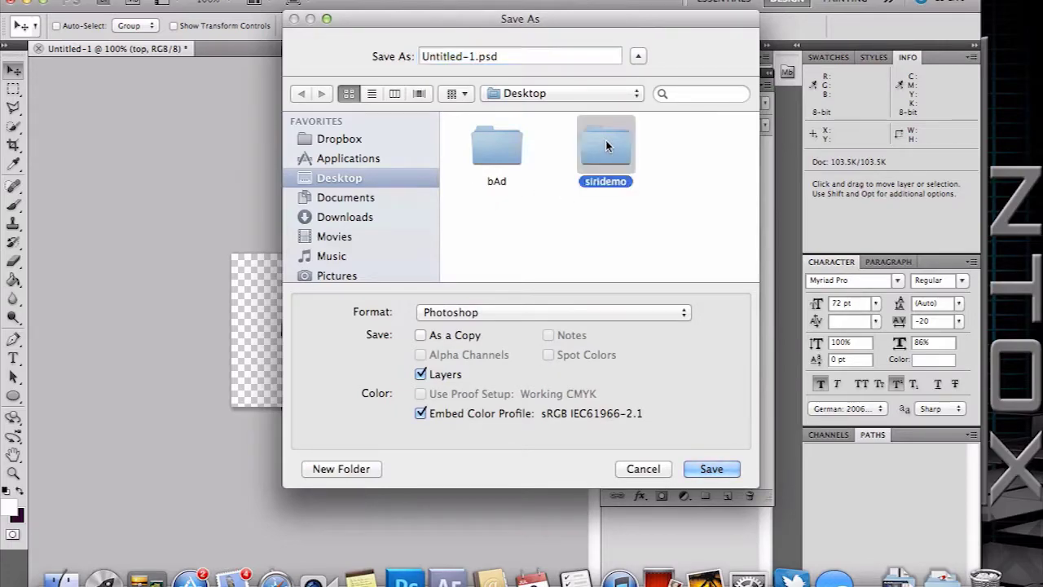
{"action": "left_click", "coordinate": [499, 59]}
{"action": "left_click_drag", "start_coordinate": [495, 59], "coordinate": [366, 61]}
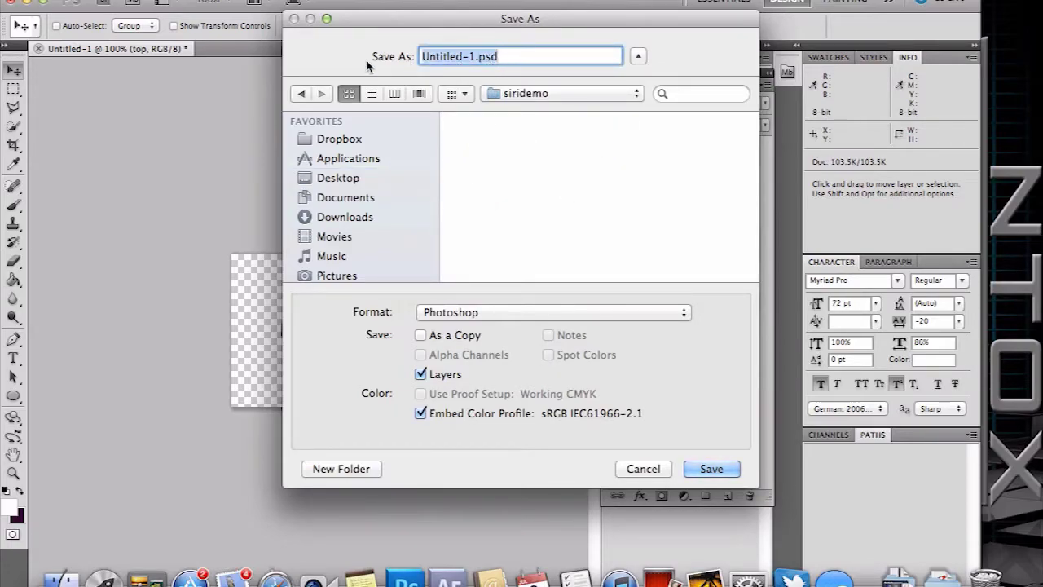
{"action": "type", "text": "top.png"}
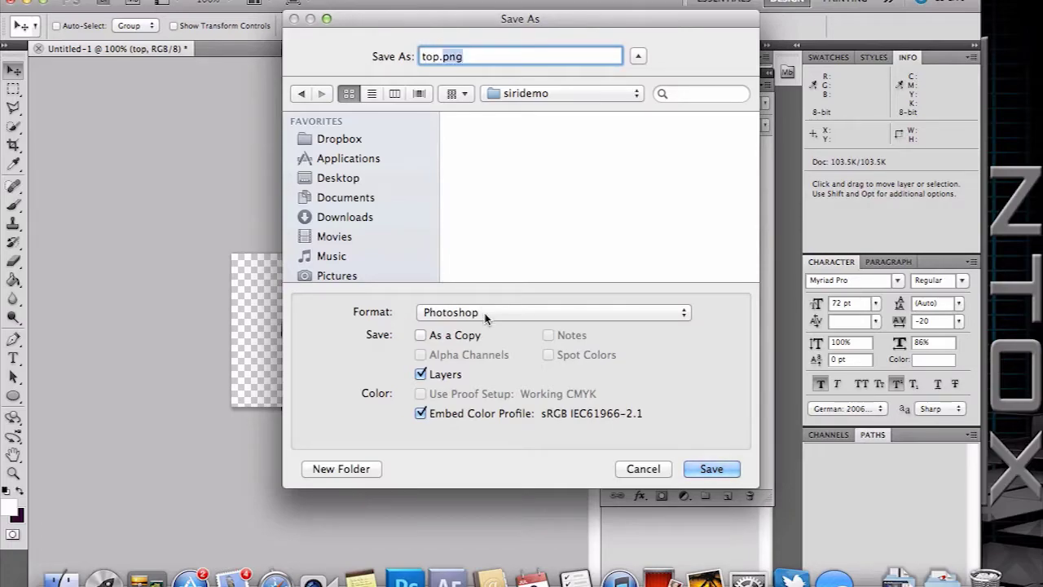
{"action": "left_click", "coordinate": [621, 315]}
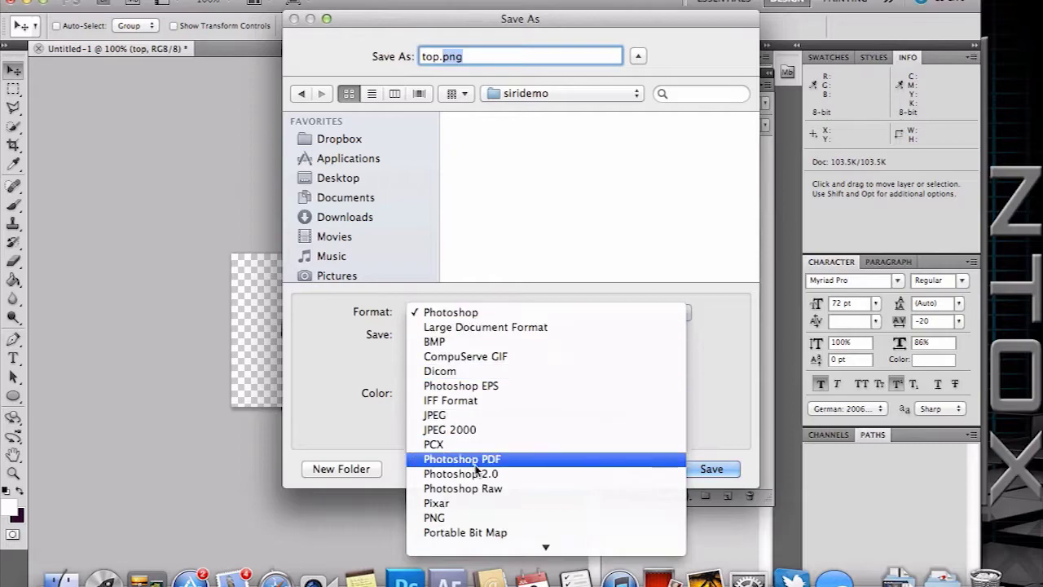
{"action": "left_click", "coordinate": [487, 517]}
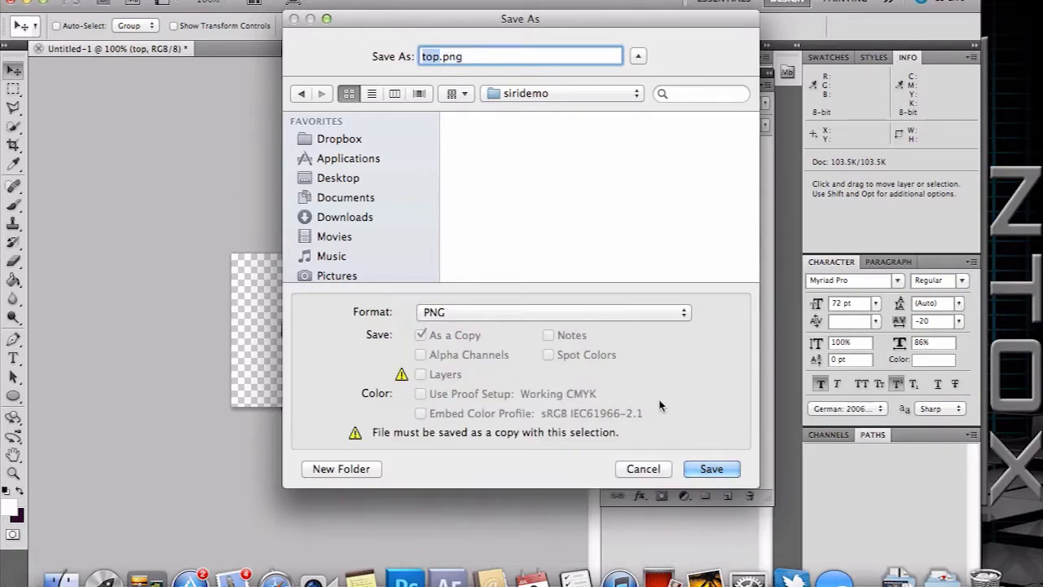
{"action": "left_click", "coordinate": [711, 471]}
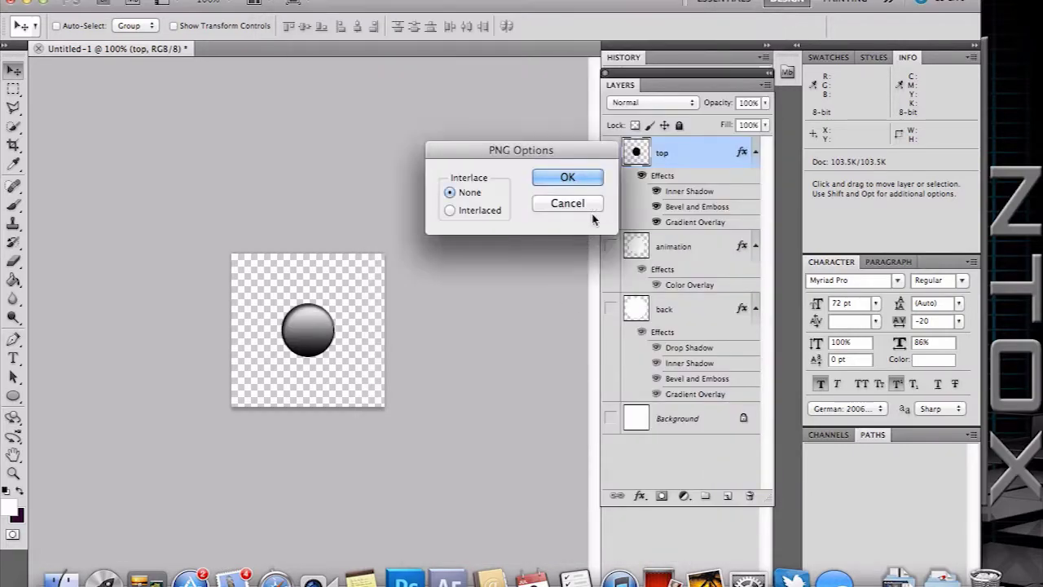
{"action": "left_click", "coordinate": [566, 178]}
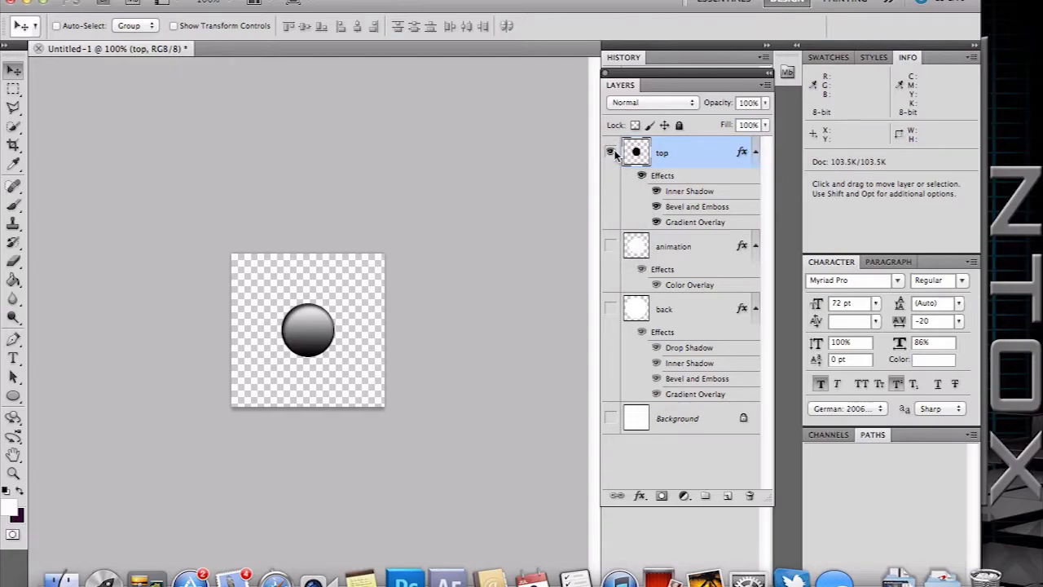
Step: Show only the animation layer and save it as animation.png in PNG format
{"action": "left_click", "coordinate": [612, 152]}
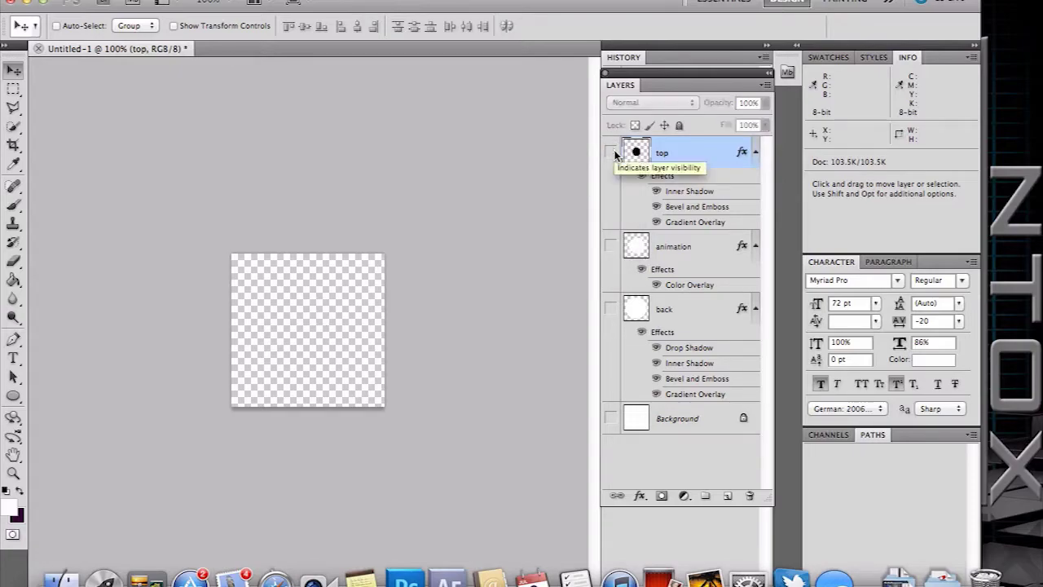
{"action": "left_click", "coordinate": [611, 245]}
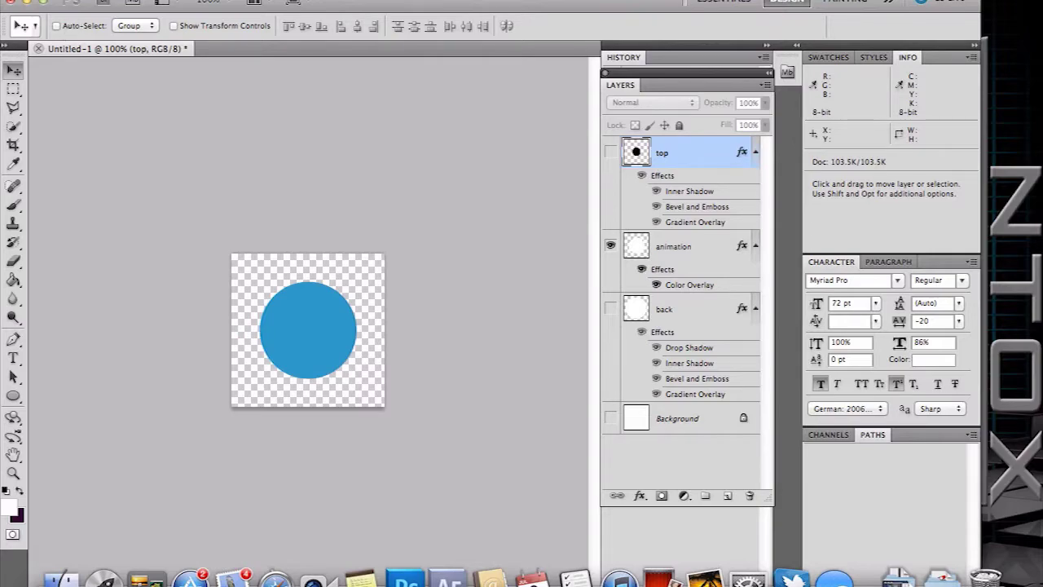
{"action": "left_click", "coordinate": [130, 0]}
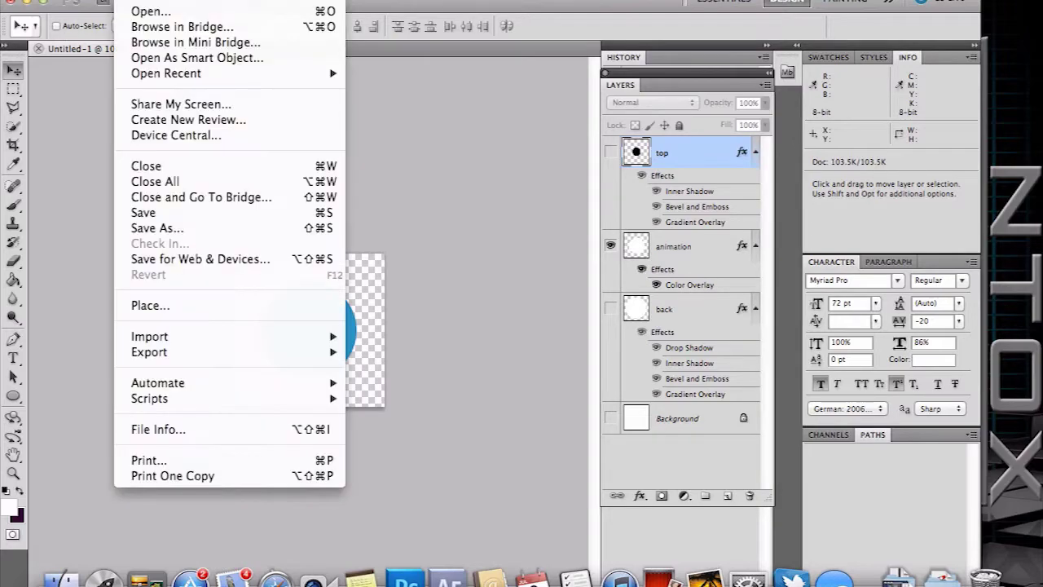
{"action": "left_click", "coordinate": [178, 229]}
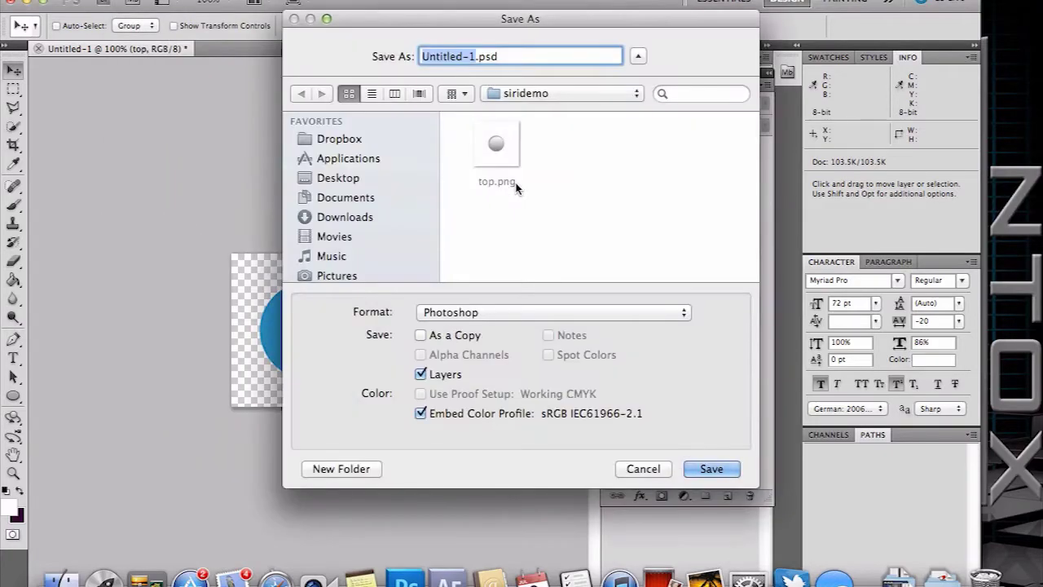
{"action": "type", "text": "animation"}
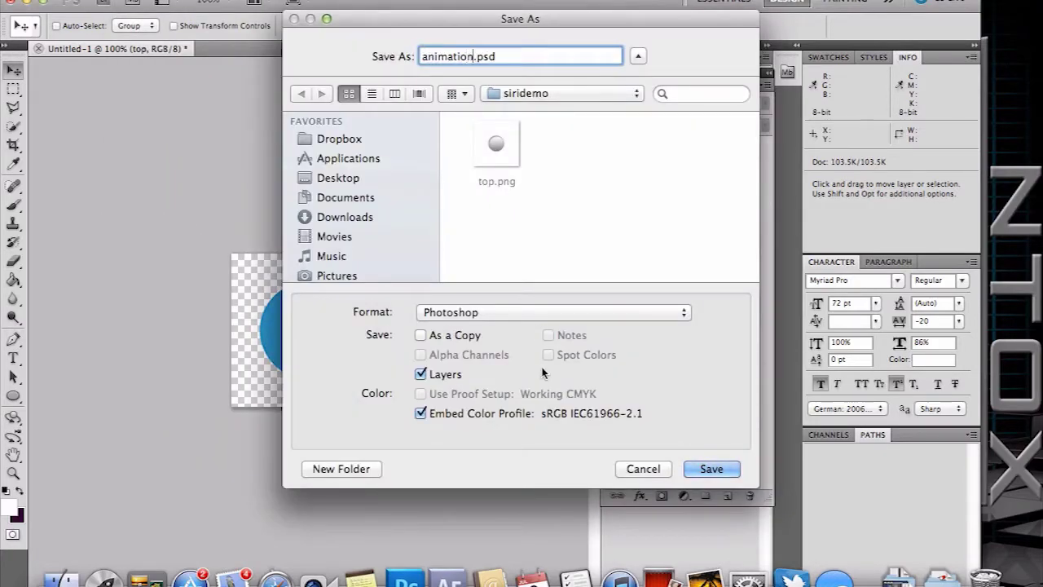
{"action": "left_click", "coordinate": [520, 314]}
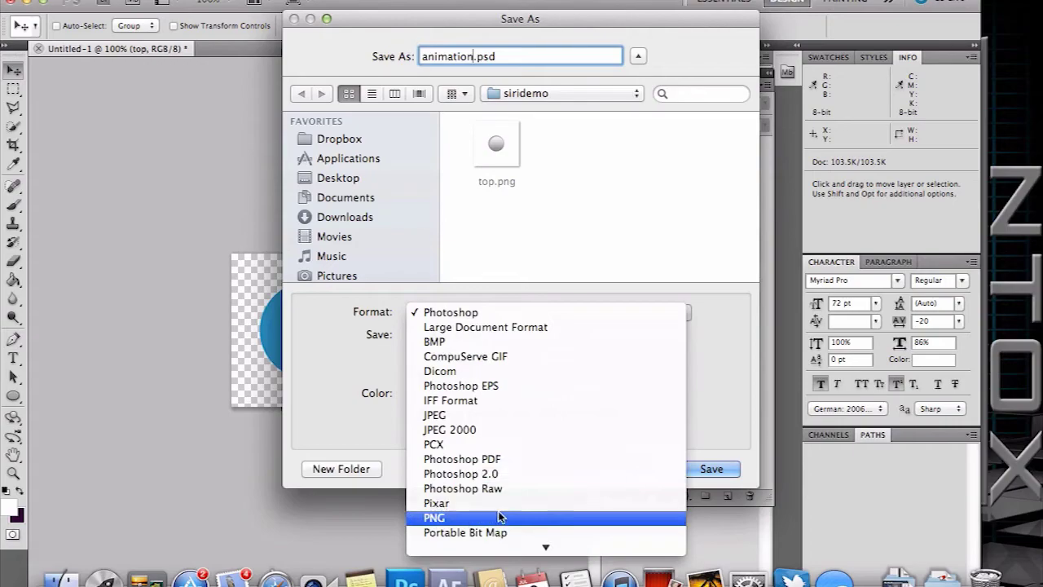
{"action": "left_click", "coordinate": [530, 518]}
{"action": "left_click", "coordinate": [711, 470]}
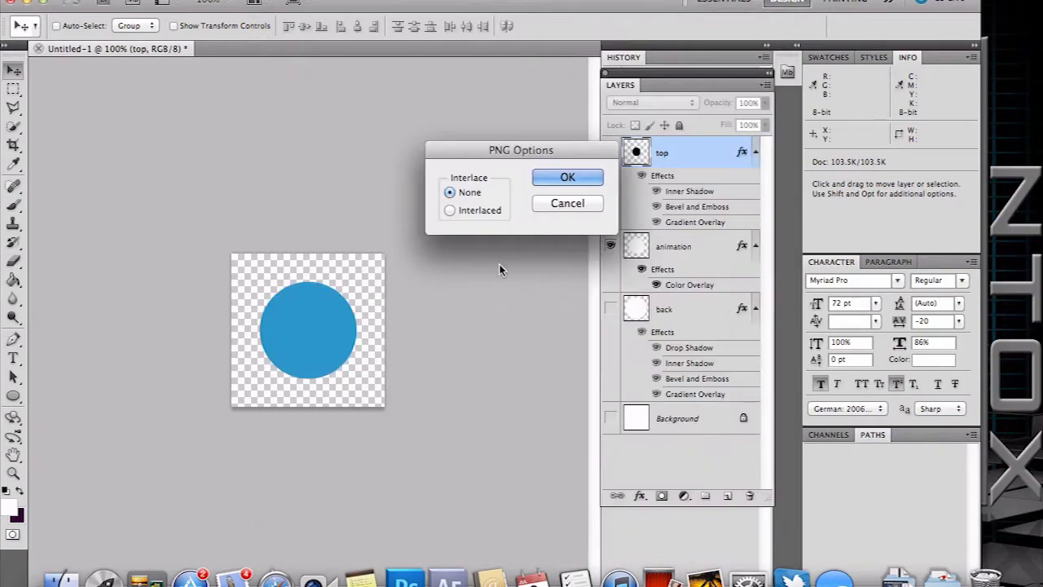
{"action": "left_click", "coordinate": [557, 179]}
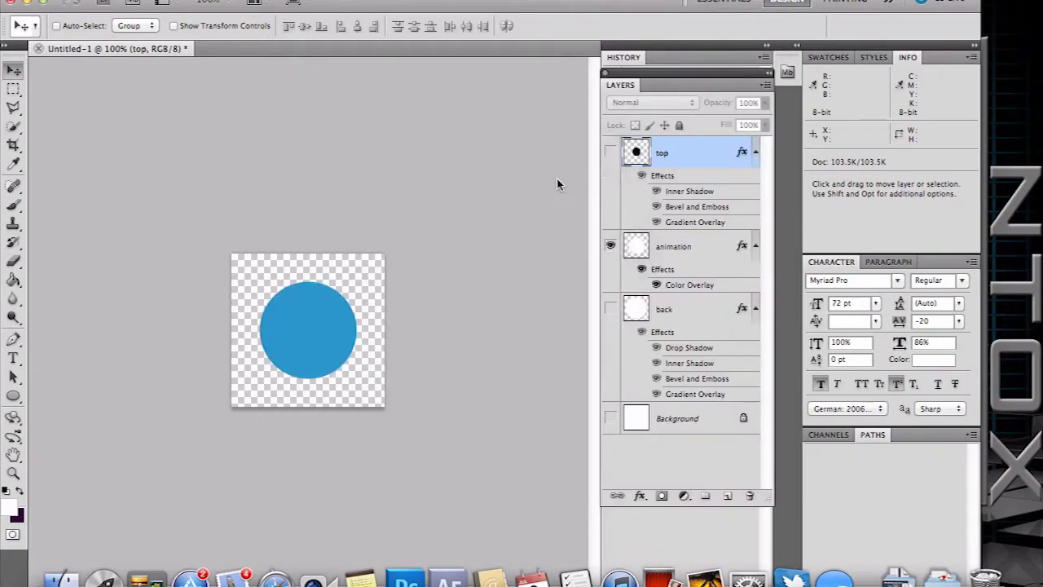
Step: Show only the back layer and save it as back.png in PNG format
{"action": "left_click", "coordinate": [613, 245]}
{"action": "left_click", "coordinate": [614, 310]}
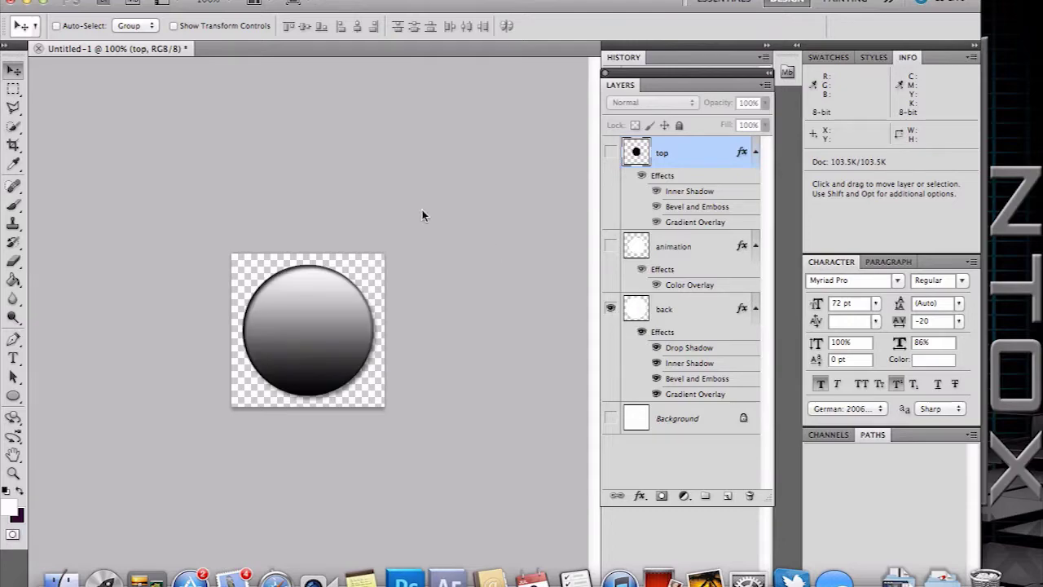
{"action": "left_click", "coordinate": [122, 2]}
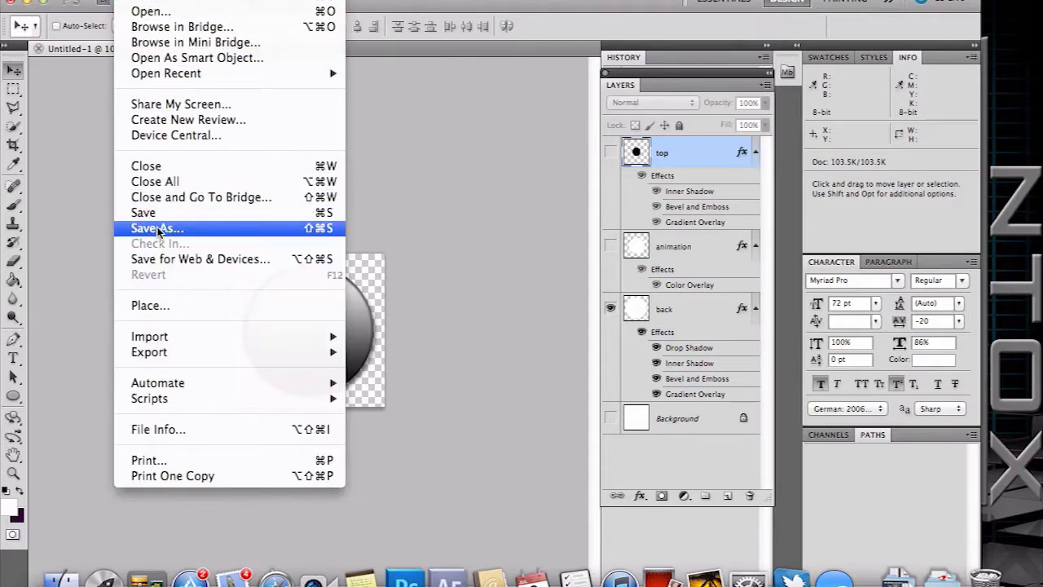
{"action": "left_click", "coordinate": [160, 229]}
{"action": "type", "text": "back"}
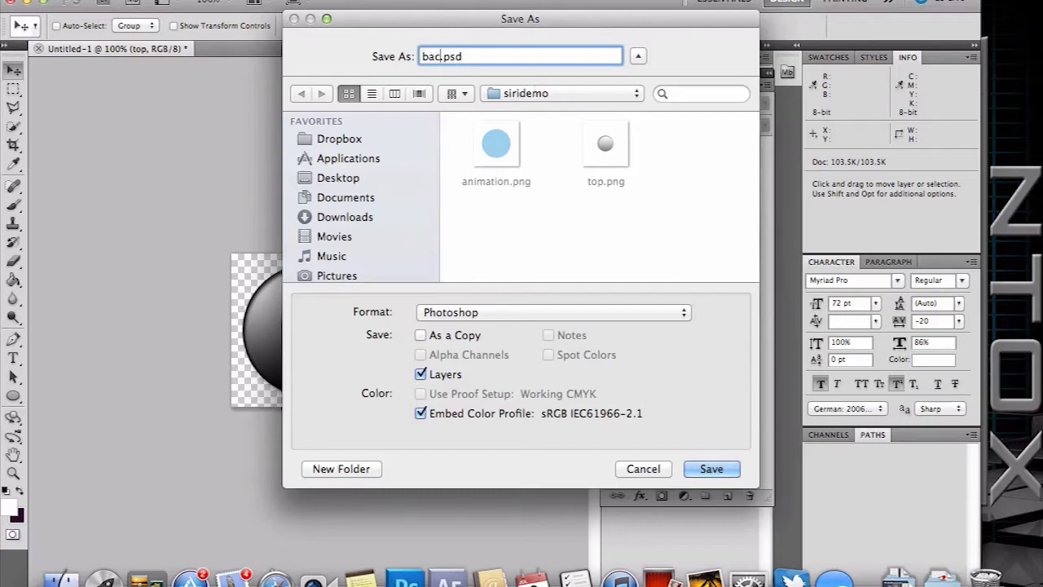
{"action": "left_click", "coordinate": [508, 312]}
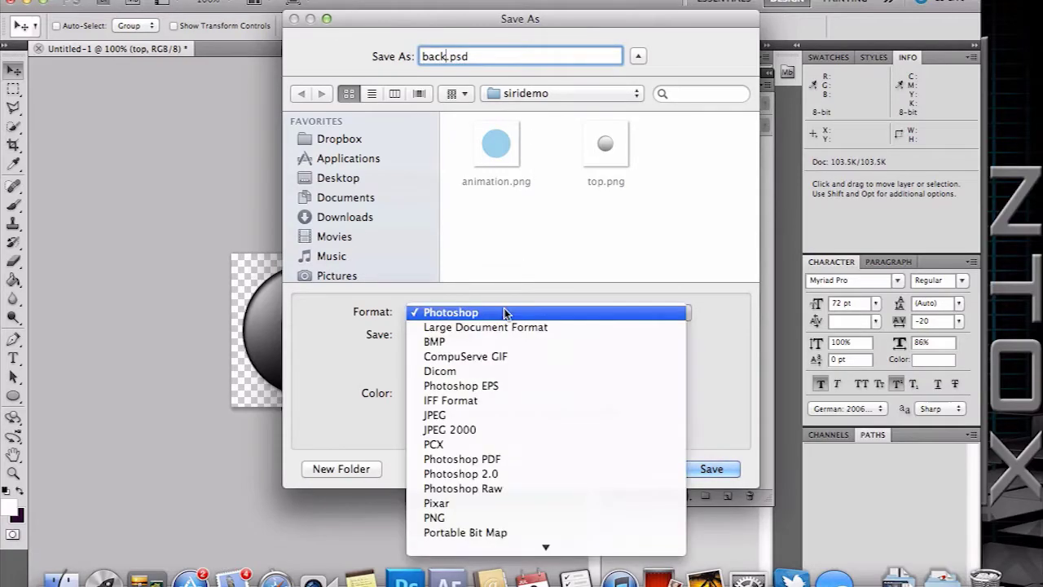
{"action": "left_click", "coordinate": [482, 517]}
{"action": "left_click", "coordinate": [711, 468]}
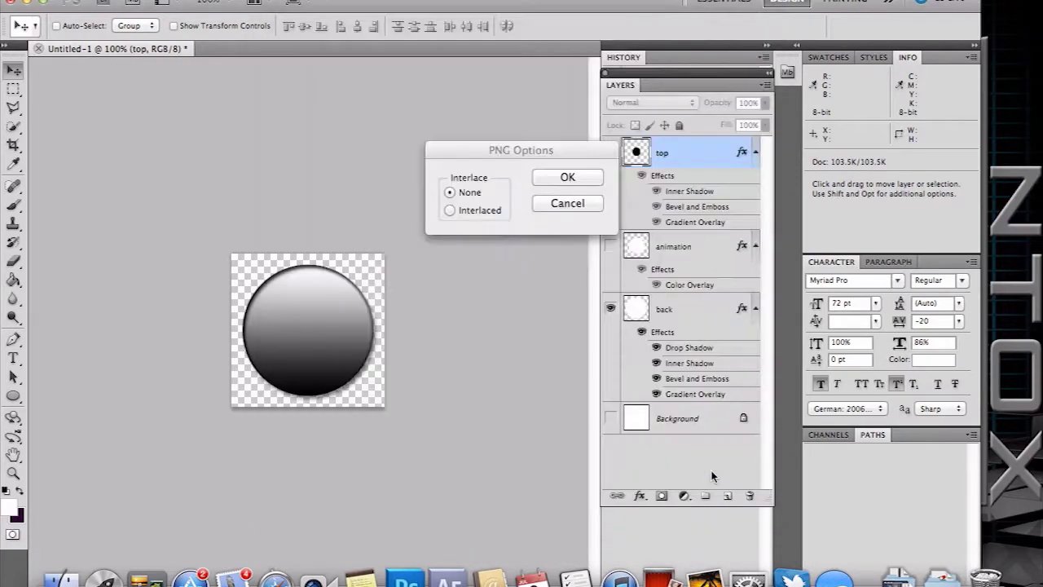
{"action": "left_click", "coordinate": [568, 179]}
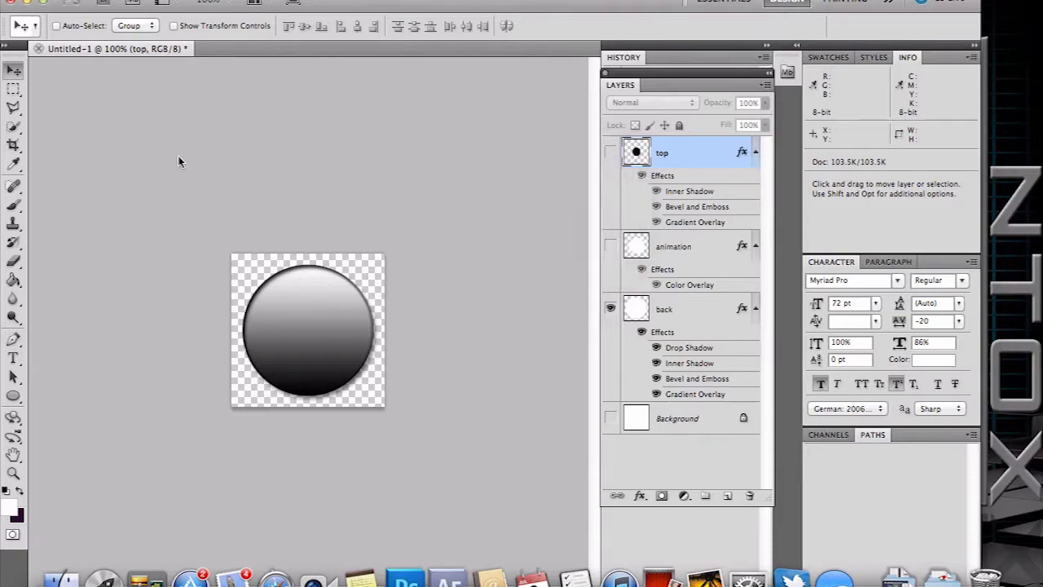
Step: Quit Photoshop, discarding changes to the unsaved Untitled-1 document
{"action": "left_click", "coordinate": [64, 1]}
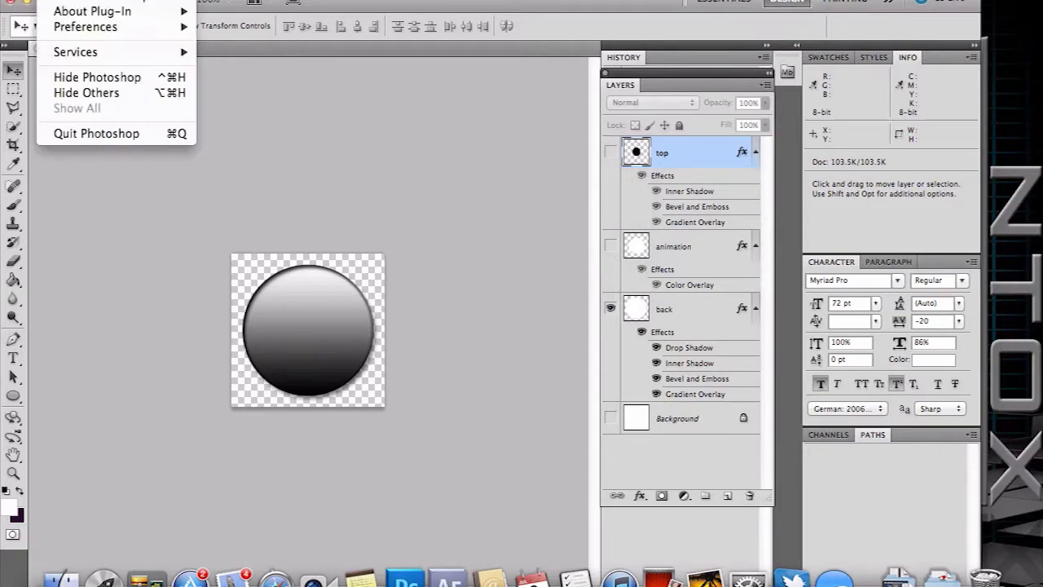
{"action": "left_click", "coordinate": [104, 140]}
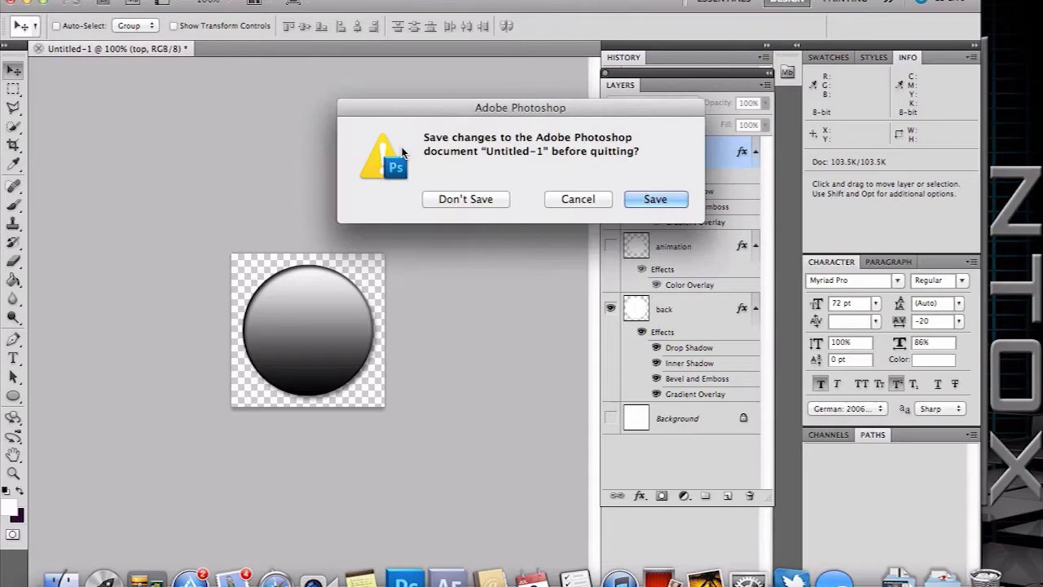
{"action": "left_click", "coordinate": [472, 198]}
Step: Move the siridemo folder beside bAd at the bottom left, then launch After Effects CS5 from the Dock
{"action": "left_click", "coordinate": [273, 167]}
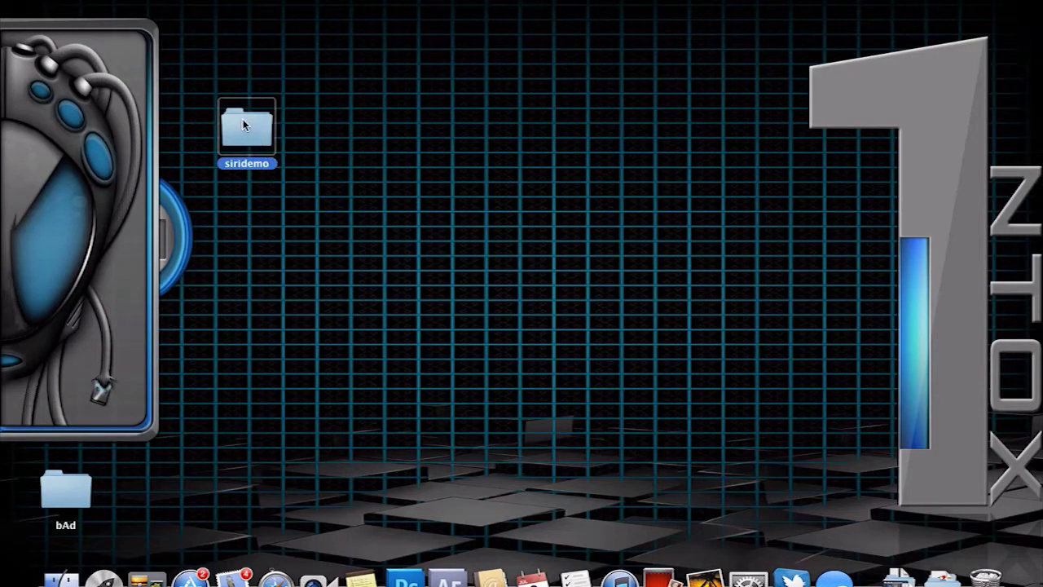
{"action": "left_click_drag", "start_coordinate": [242, 124], "coordinate": [142, 481]}
{"action": "left_click", "coordinate": [308, 454]}
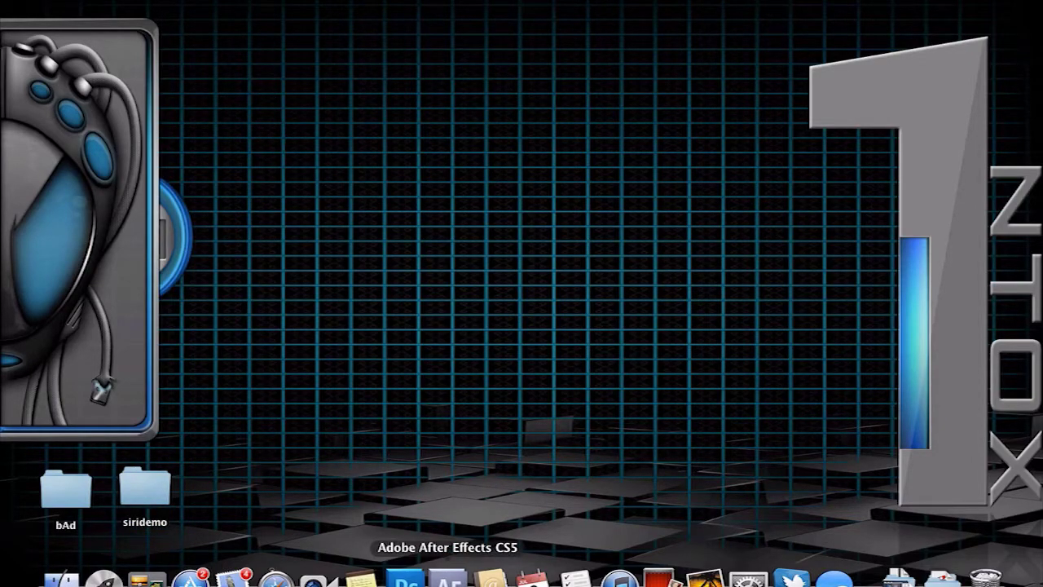
{"action": "left_click", "coordinate": [447, 581]}
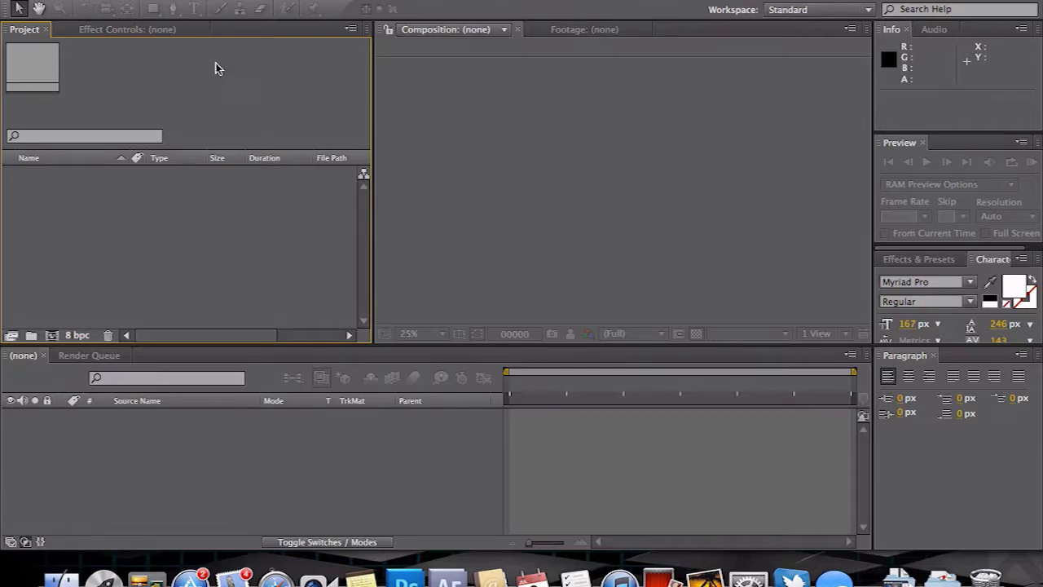
Step: Create a new composition named siridemo, 188 × 188 px, 30 fps, with duration 00100
{"action": "left_click", "coordinate": [145, 0]}
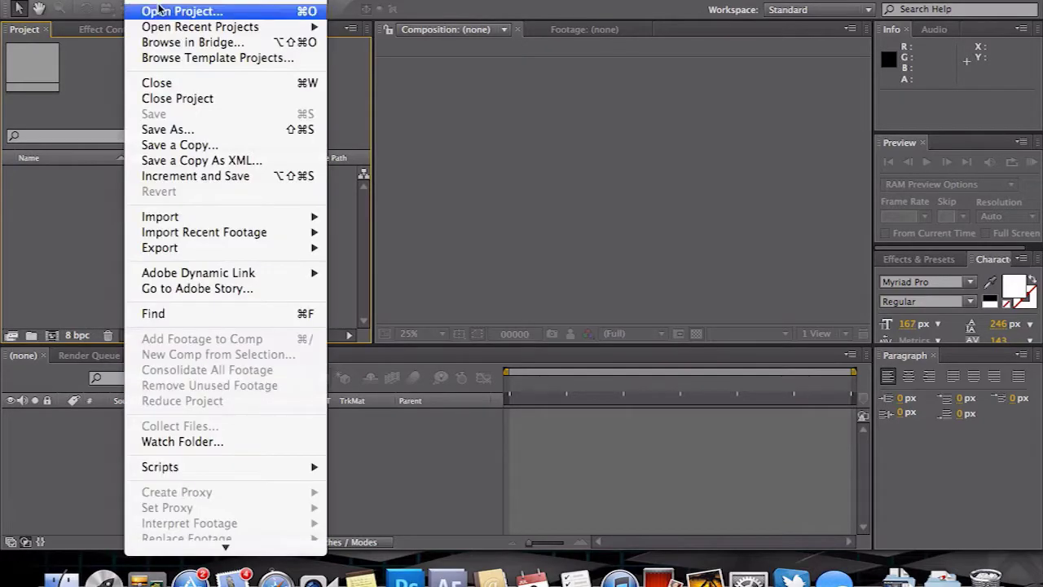
{"action": "mouse_move", "coordinate": [309, 0]}
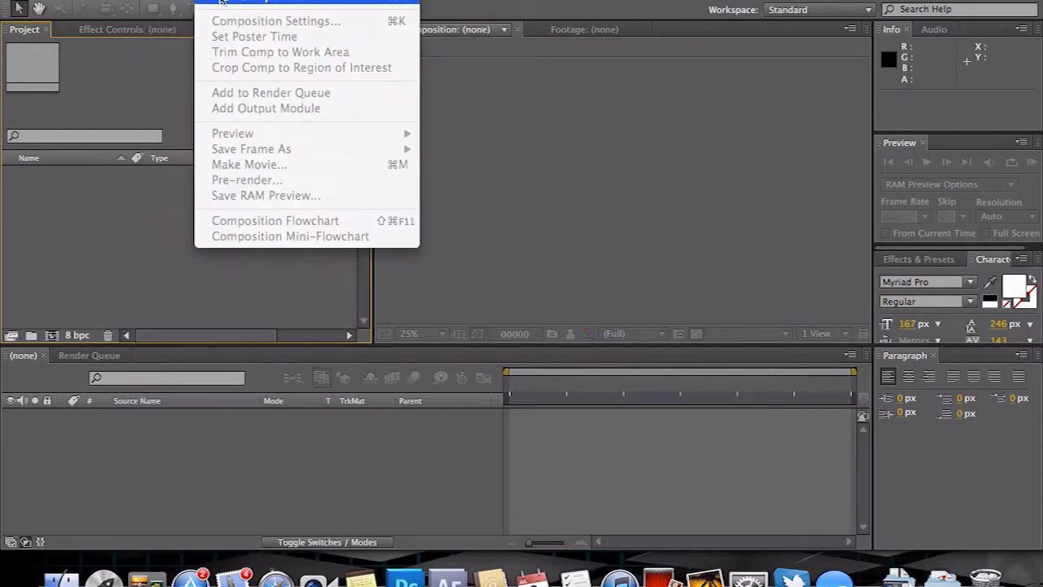
{"action": "left_click", "coordinate": [225, 1]}
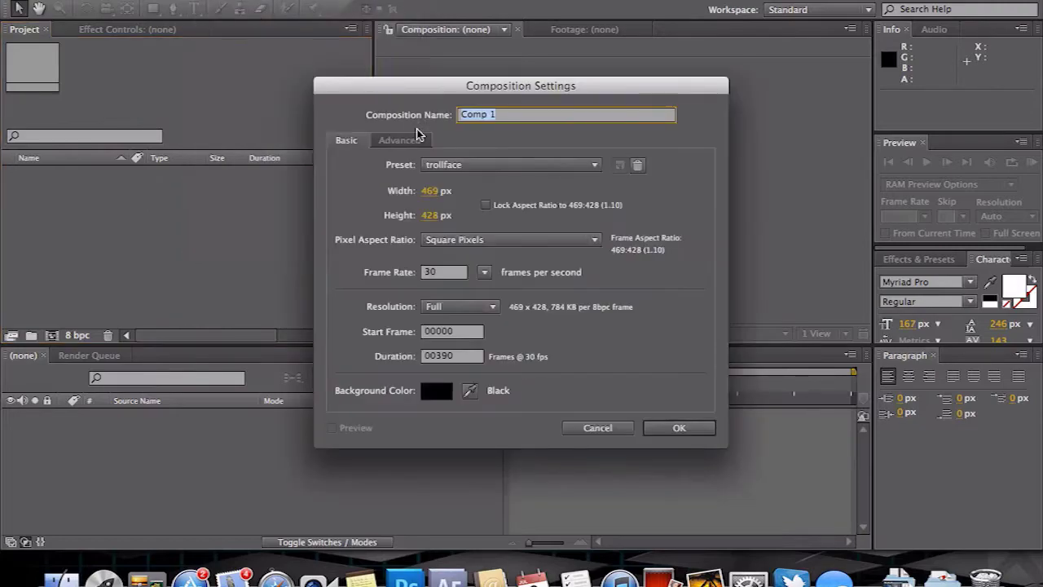
{"action": "left_click", "coordinate": [431, 192]}
{"action": "type", "text": "188"}
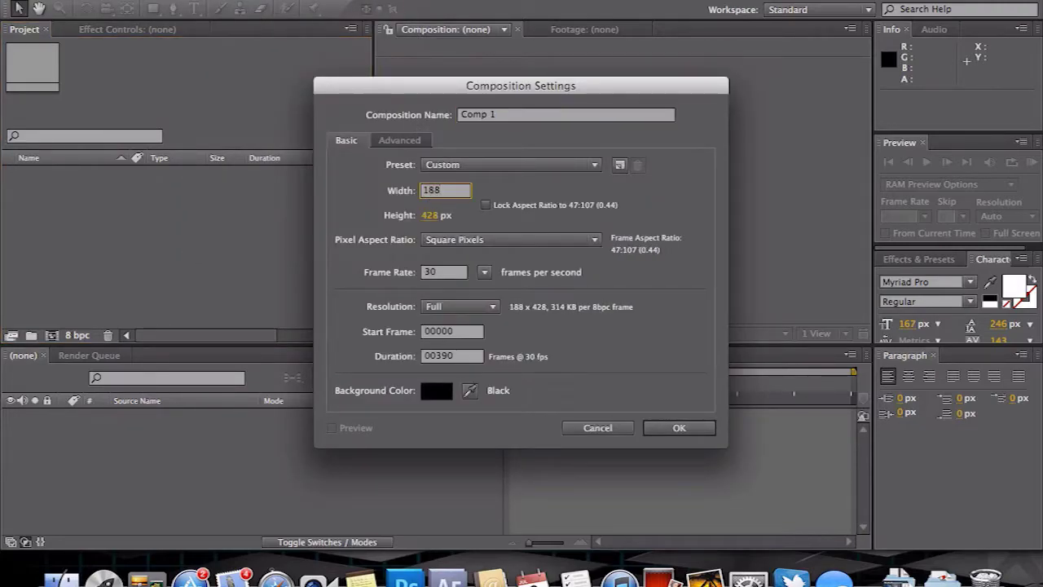
{"action": "key", "text": "Tab"}
{"action": "type", "text": "188"}
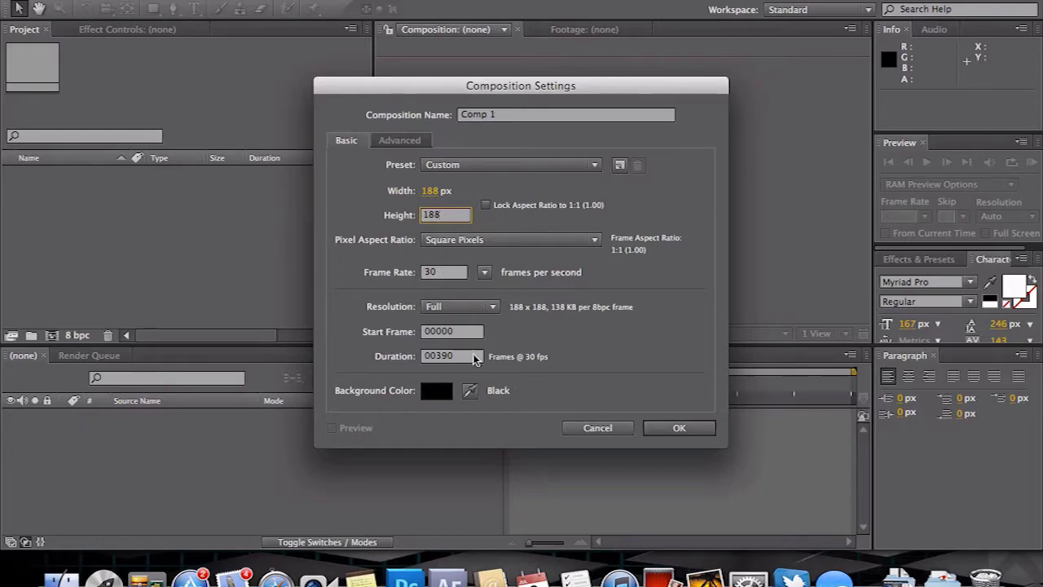
{"action": "left_click", "coordinate": [468, 361]}
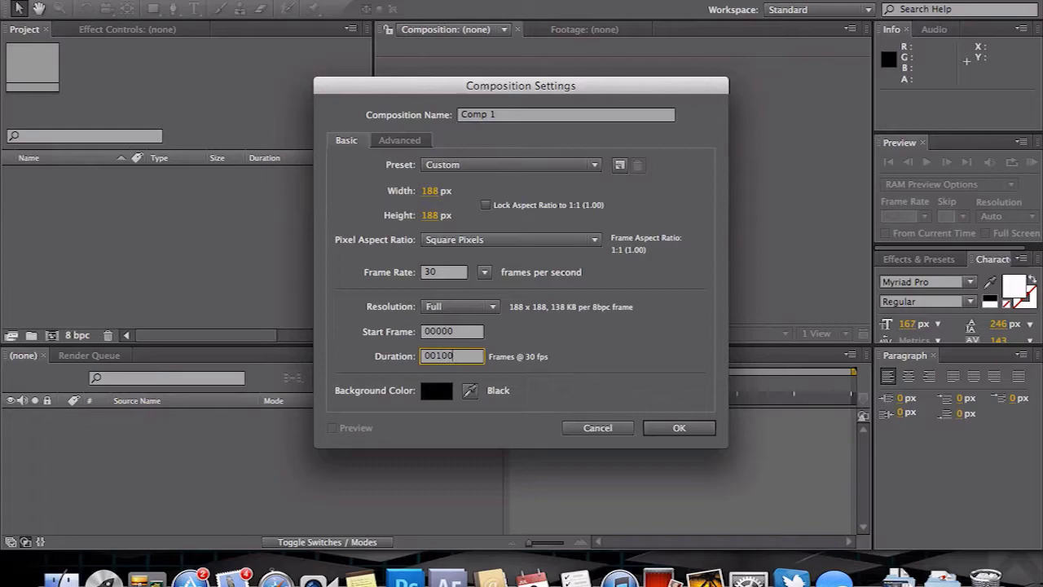
{"action": "left_click", "coordinate": [589, 355]}
{"action": "left_click", "coordinate": [511, 121]}
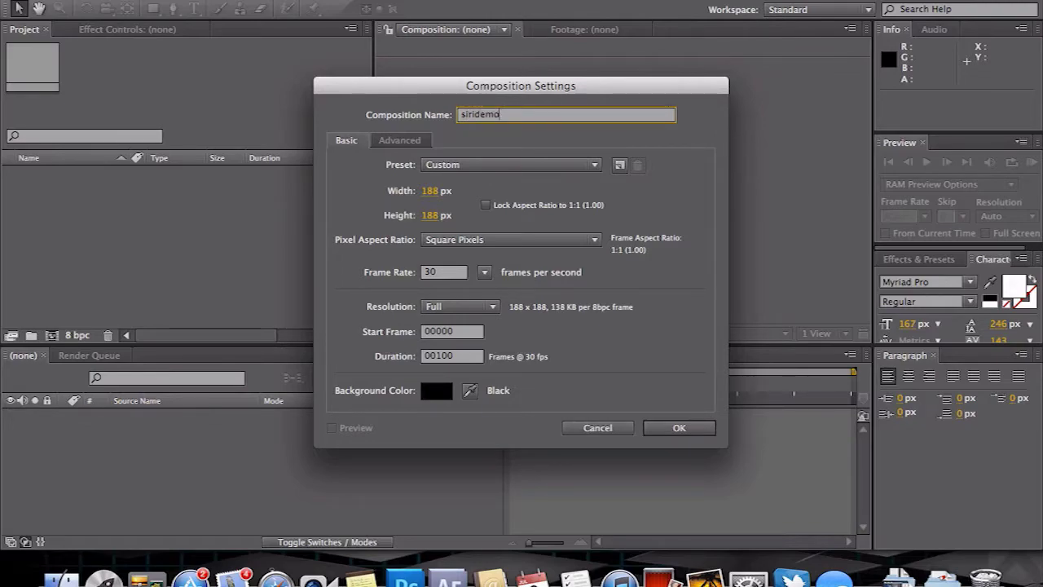
{"action": "type", "text": "siridemo"}
{"action": "key", "text": "Return"}
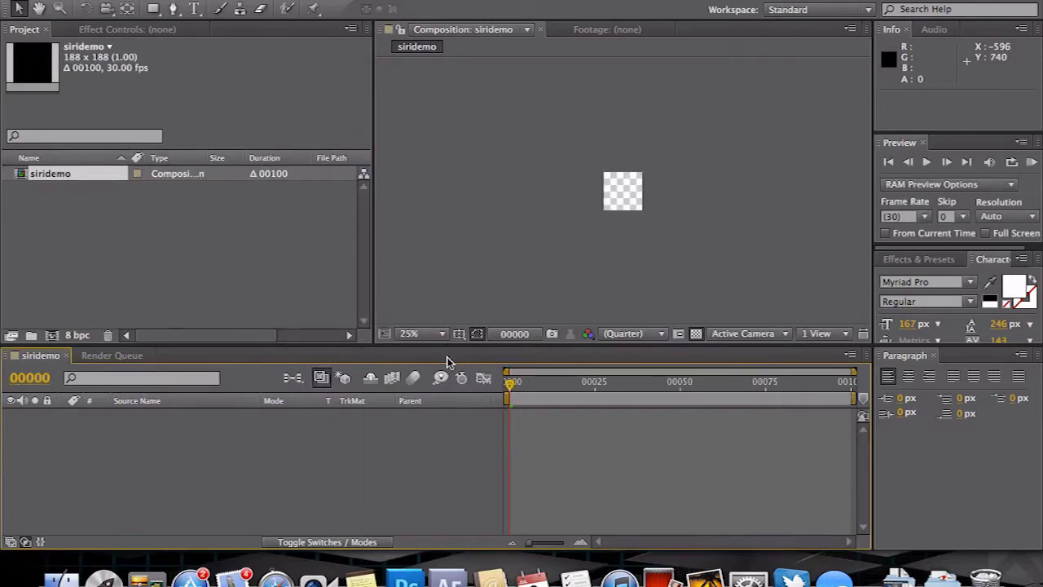
Step: Set the viewer to Fit up to 100%, then import animation.png, back.png and top.png from siridemo
{"action": "left_click", "coordinate": [432, 336]}
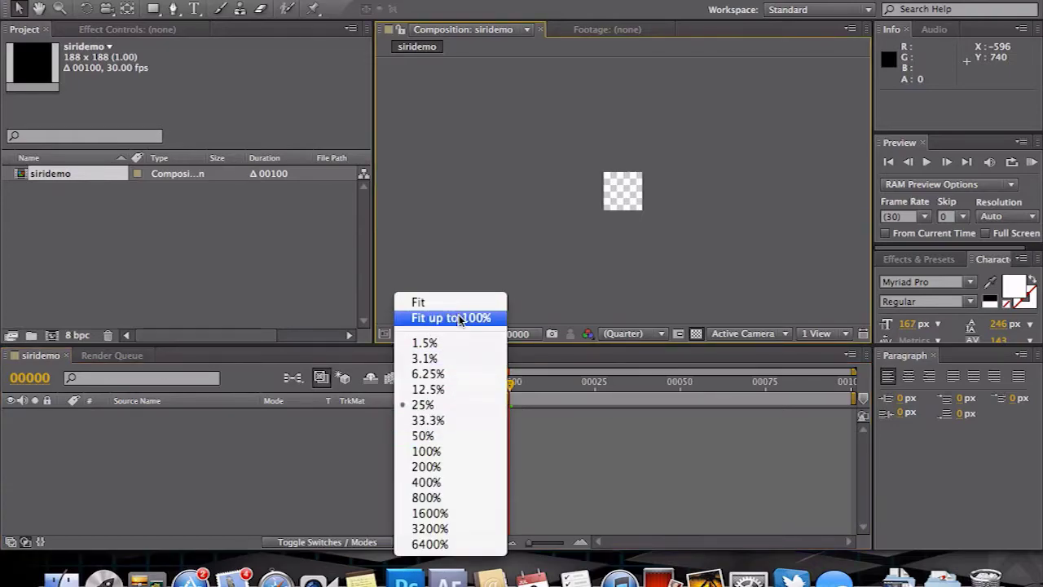
{"action": "left_click", "coordinate": [447, 317]}
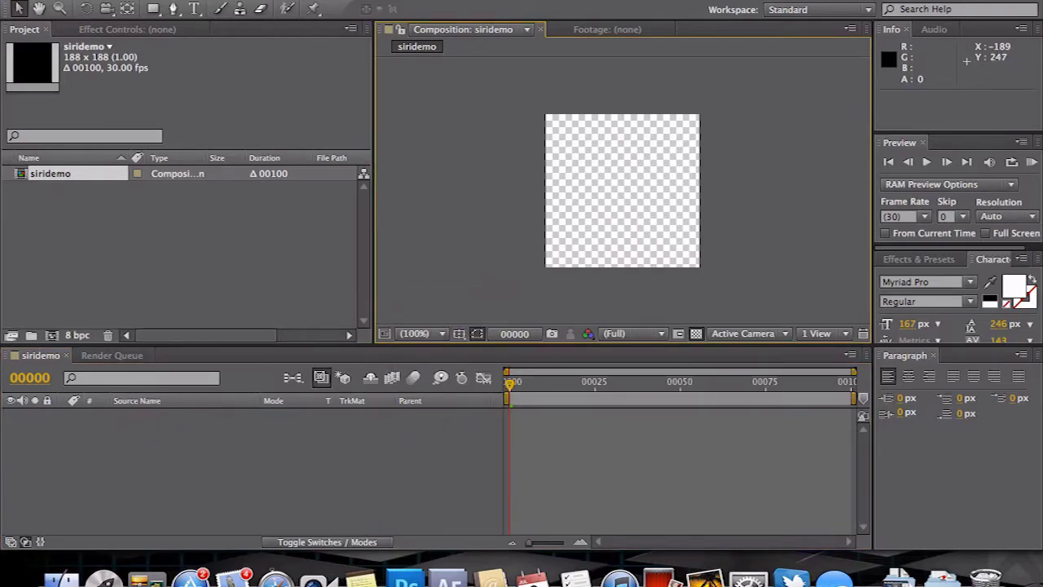
{"action": "left_click", "coordinate": [141, 0]}
{"action": "mouse_move", "coordinate": [208, 219]}
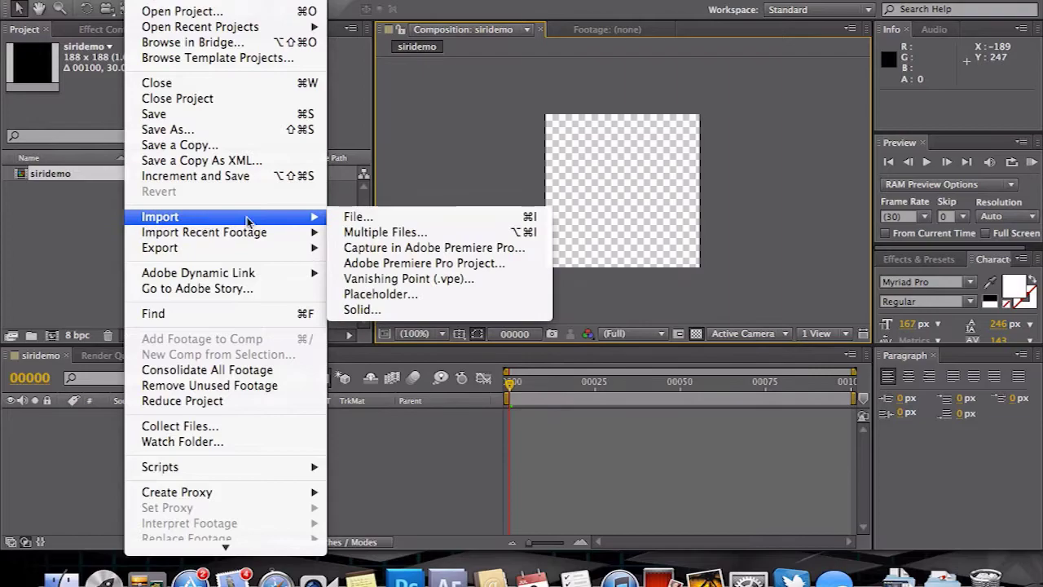
{"action": "left_click", "coordinate": [397, 218]}
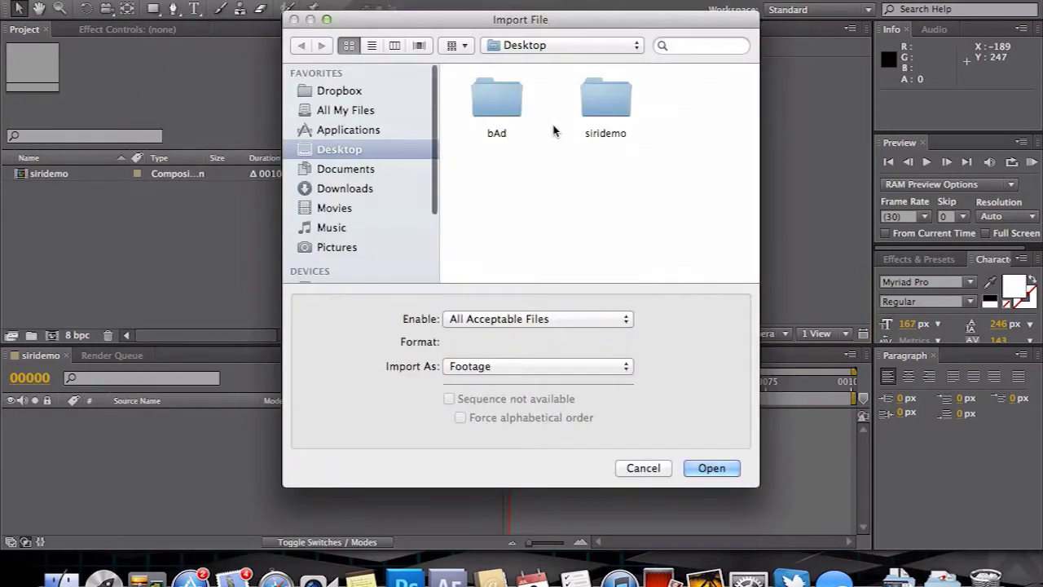
{"action": "left_click", "coordinate": [605, 109]}
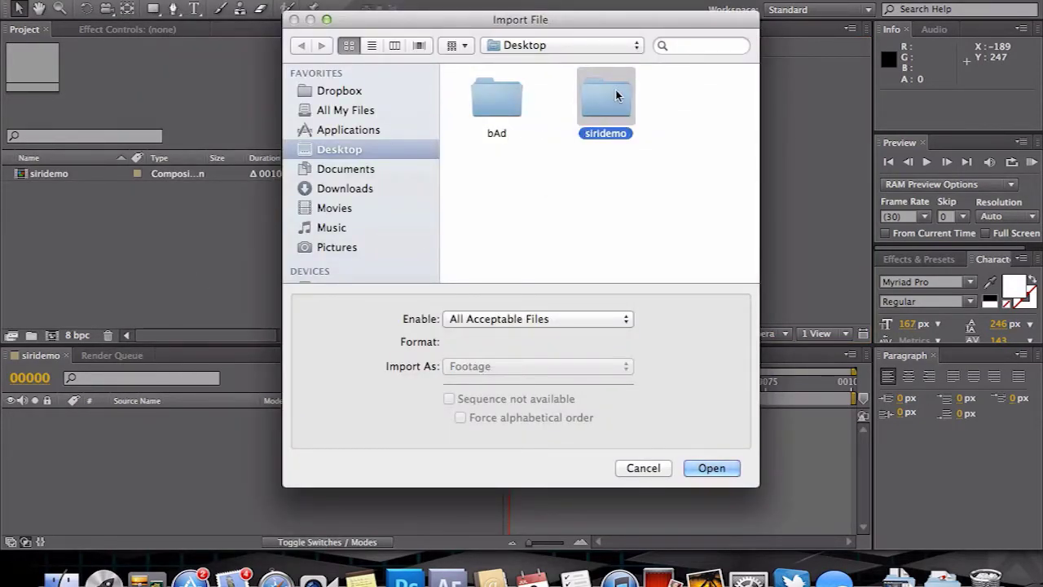
{"action": "double_click", "coordinate": [619, 96]}
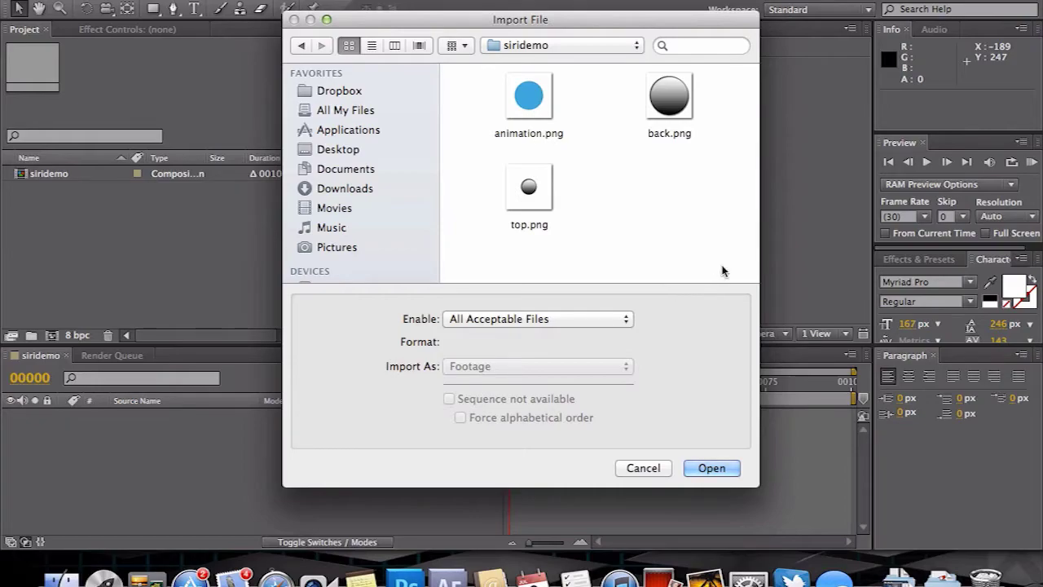
{"action": "left_click_drag", "start_coordinate": [686, 267], "coordinate": [501, 93]}
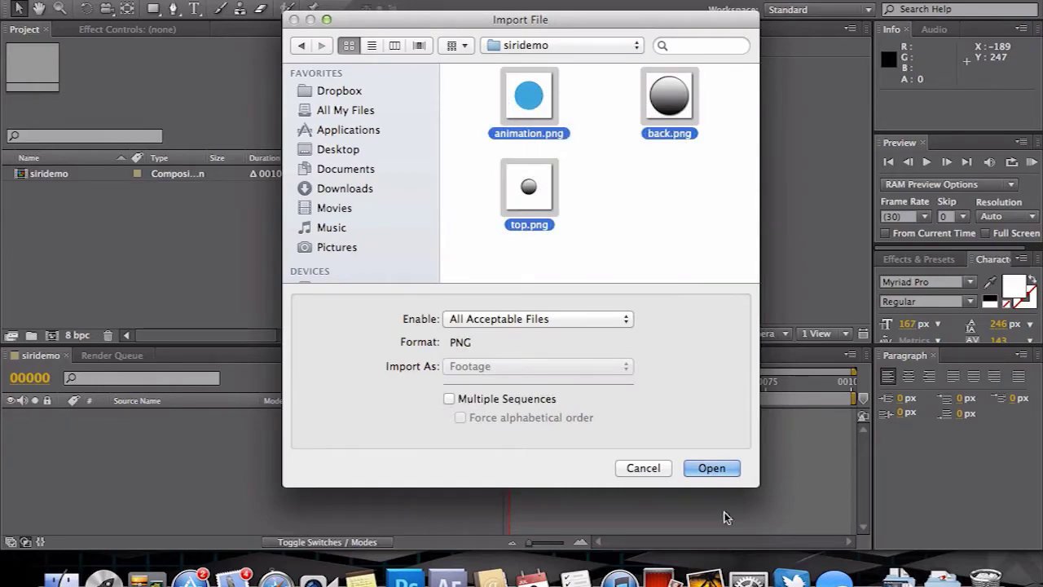
{"action": "left_click", "coordinate": [713, 469]}
{"action": "left_click", "coordinate": [78, 275]}
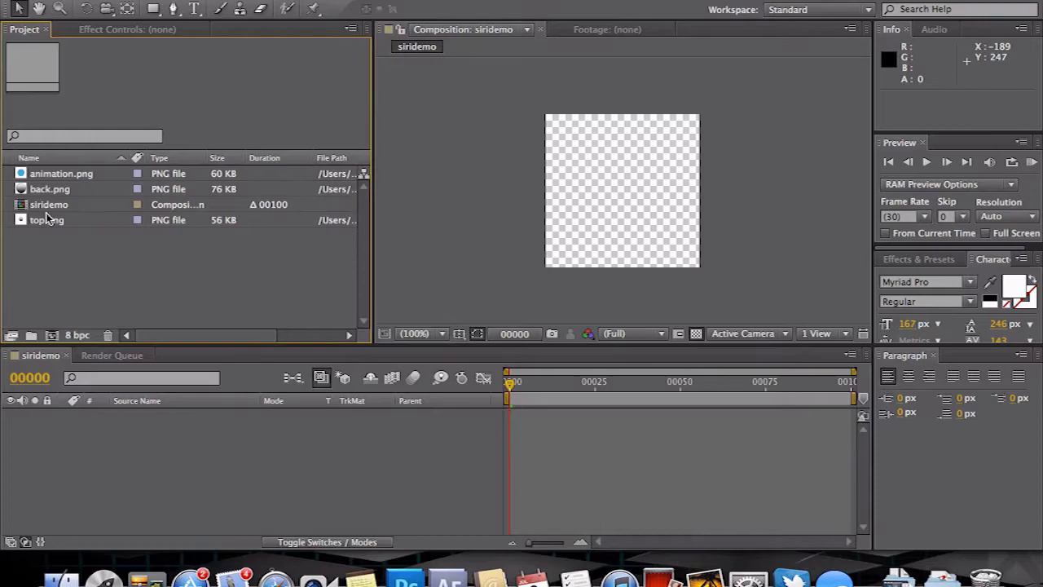
Step: Add back.png, then animation.png, then top.png as layers so top.png sits uppermost
{"action": "left_click_drag", "start_coordinate": [47, 190], "coordinate": [43, 475]}
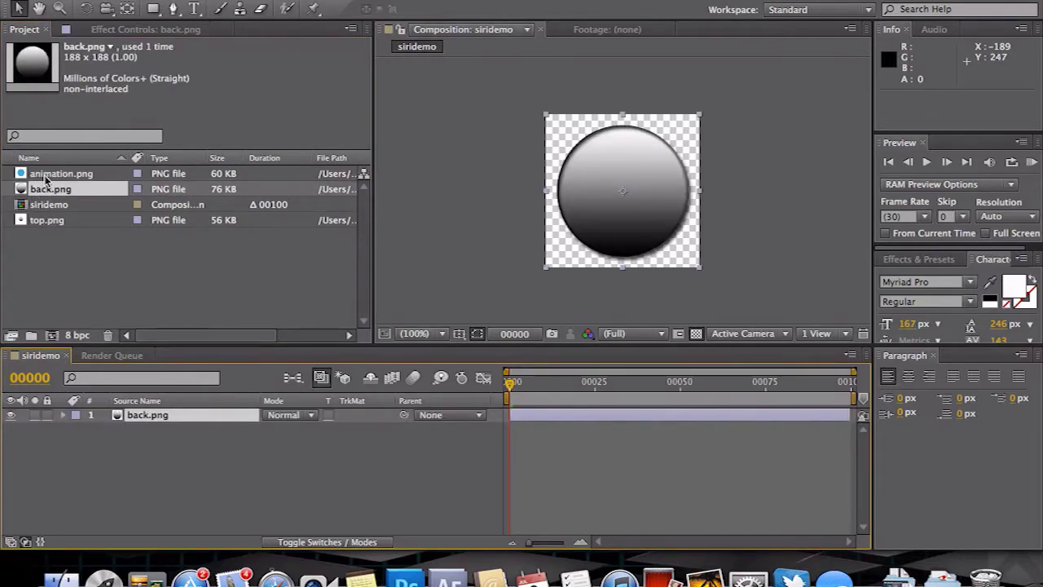
{"action": "left_click_drag", "start_coordinate": [46, 179], "coordinate": [87, 415]}
{"action": "left_click_drag", "start_coordinate": [41, 225], "coordinate": [87, 415]}
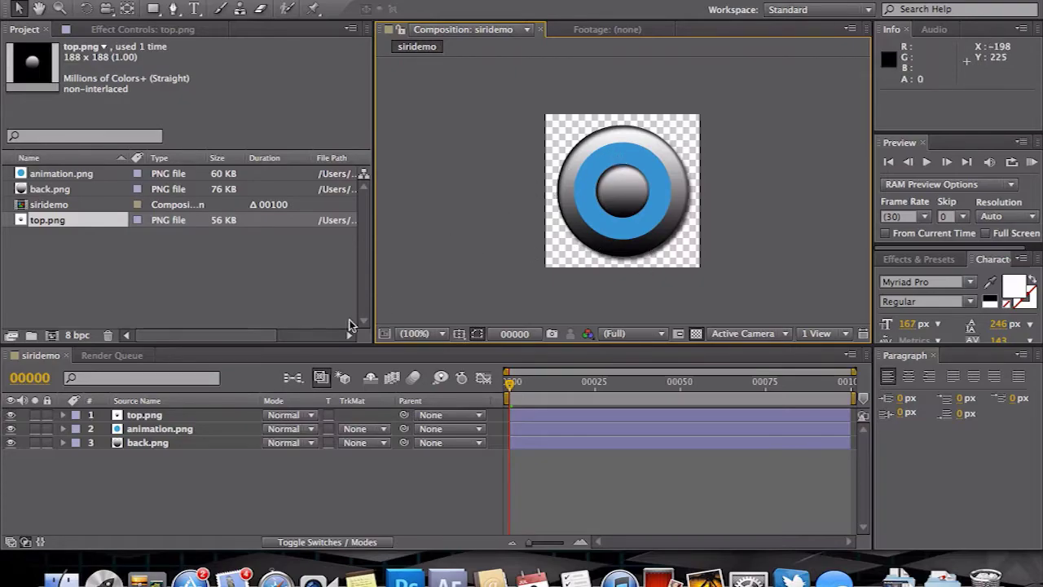
Step: Set animation.png's Scale to 55% and set a Scale keyframe at frame 0
{"action": "left_click", "coordinate": [150, 432]}
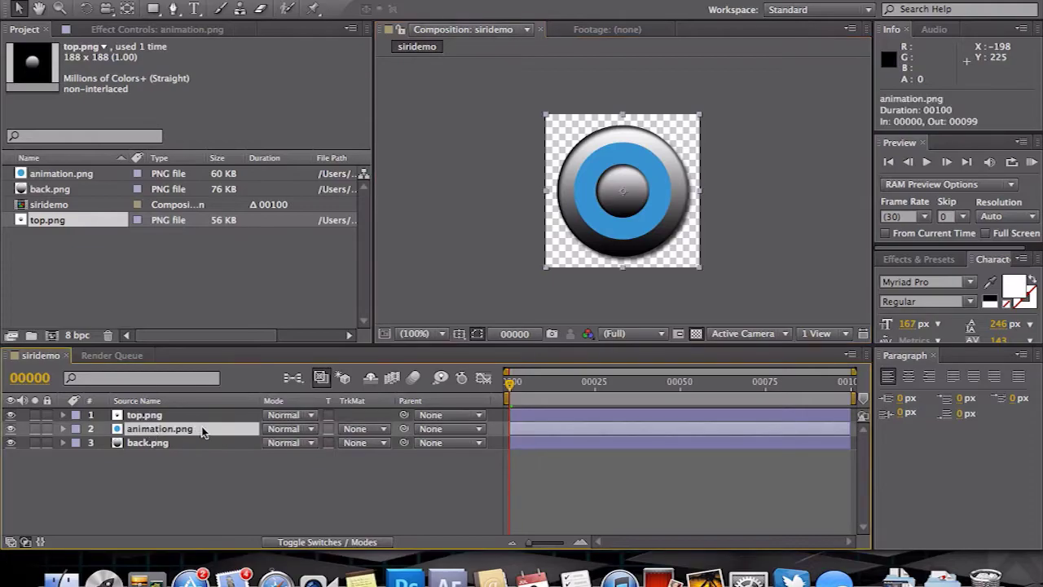
{"action": "key", "text": "s"}
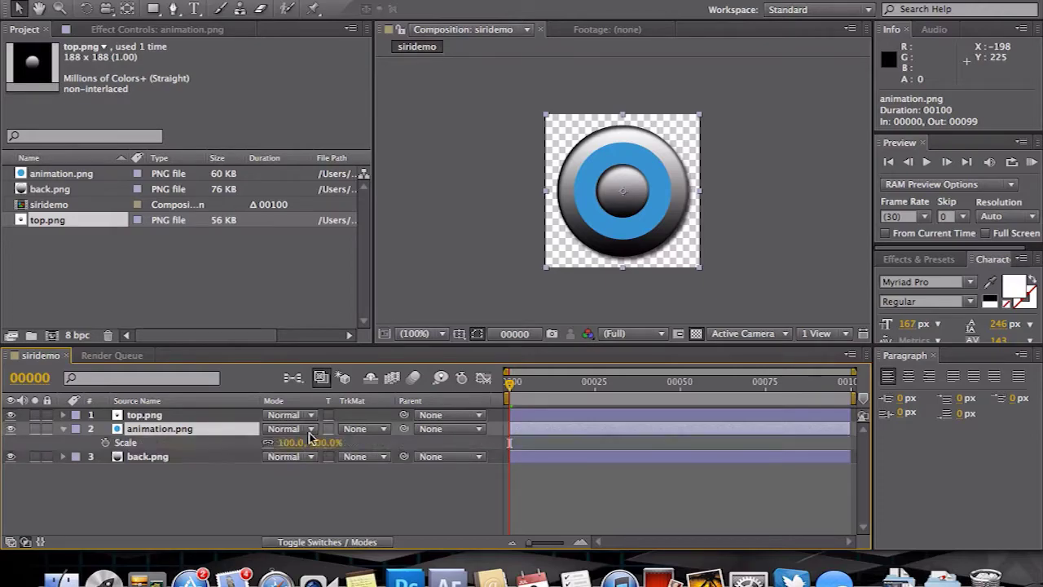
{"action": "left_click_drag", "start_coordinate": [294, 443], "coordinate": [241, 422]}
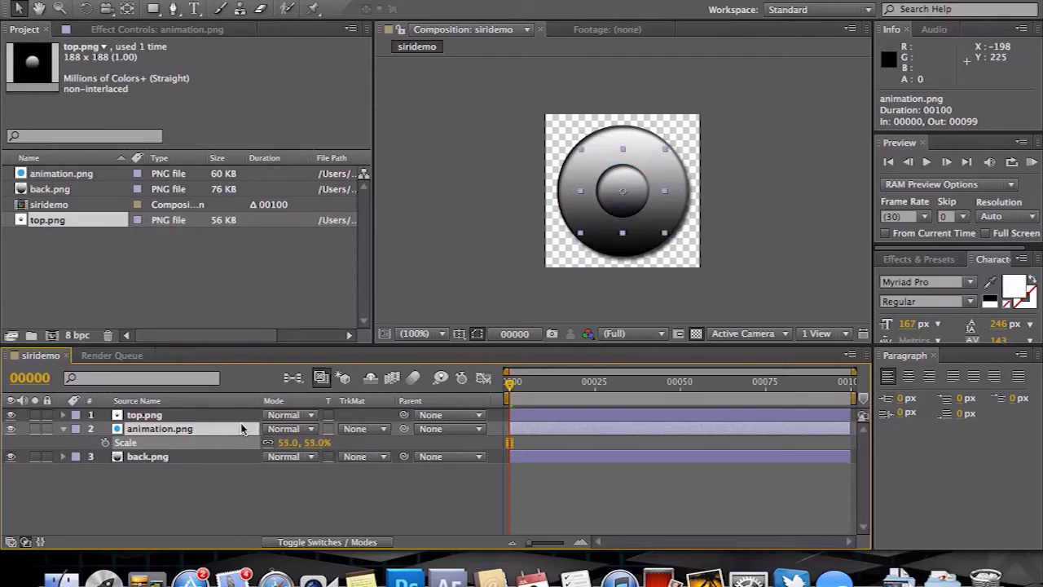
{"action": "key", "text": "Return"}
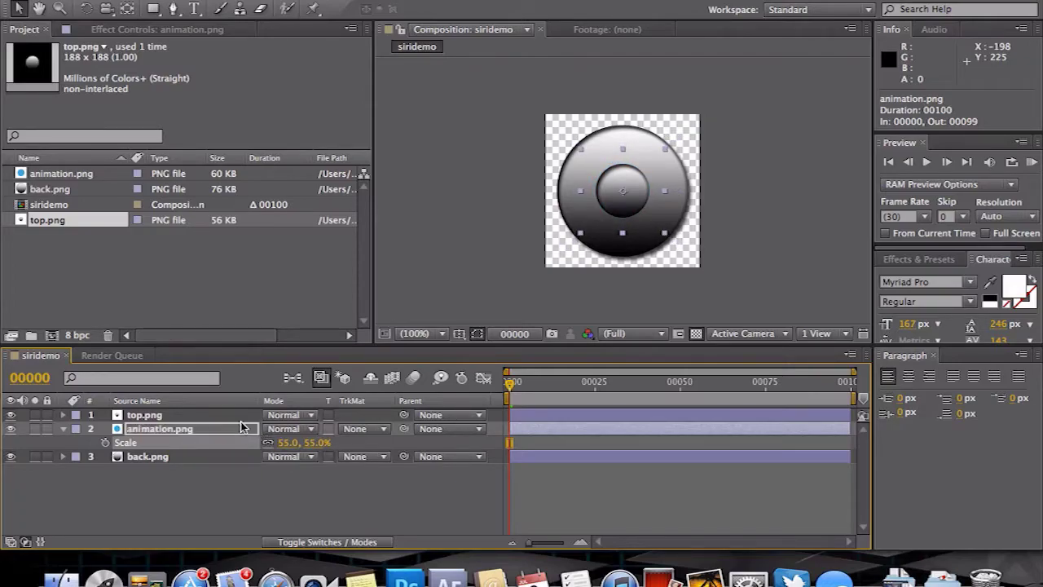
{"action": "left_click", "coordinate": [105, 443]}
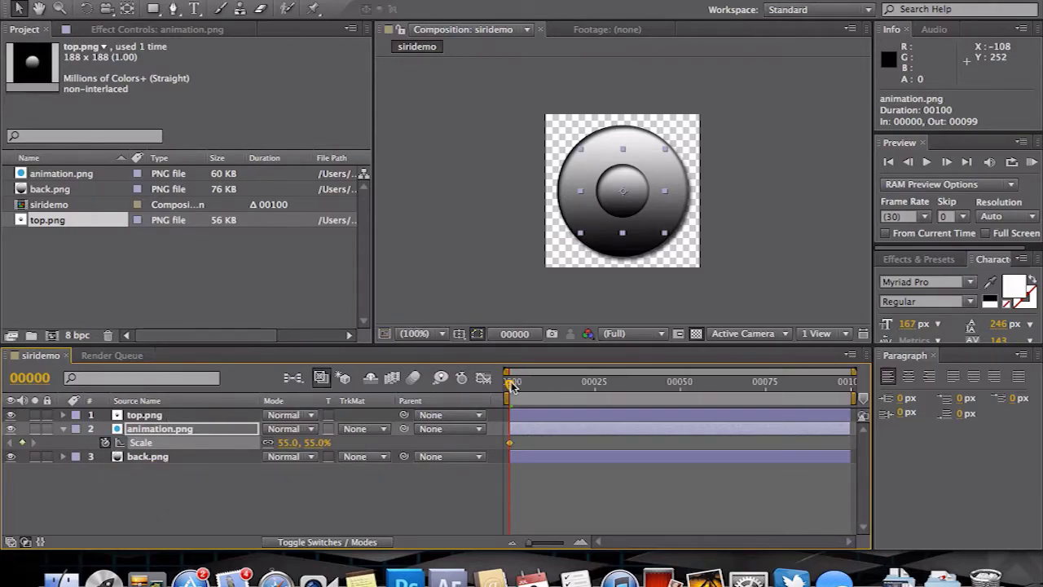
Step: At frame 00099 set Scale to 100% for an end keyframe, then scrub back to preview
{"action": "left_click_drag", "start_coordinate": [509, 386], "coordinate": [872, 400]}
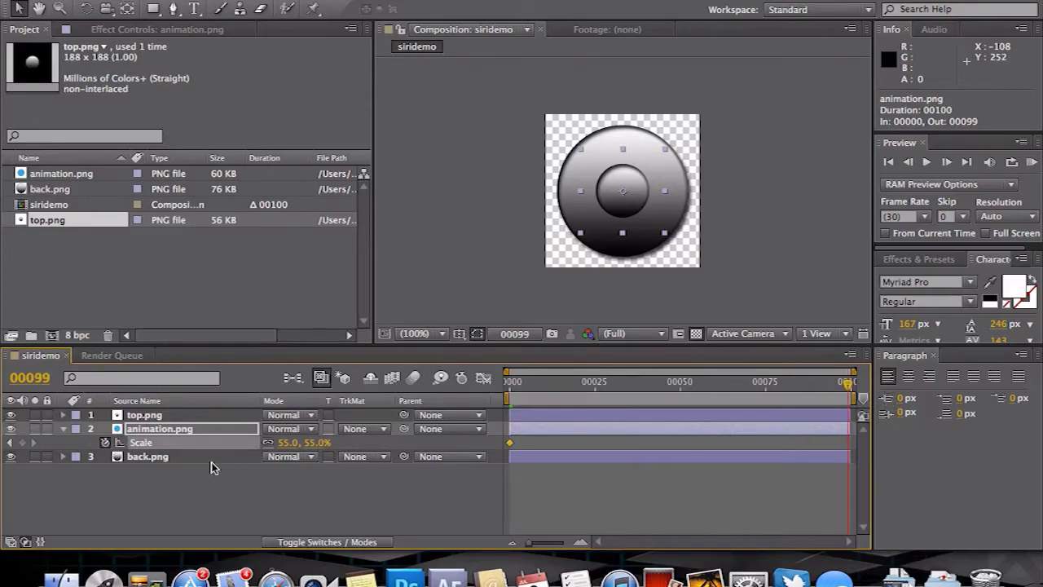
{"action": "left_click", "coordinate": [291, 443]}
{"action": "type", "text": "1"}
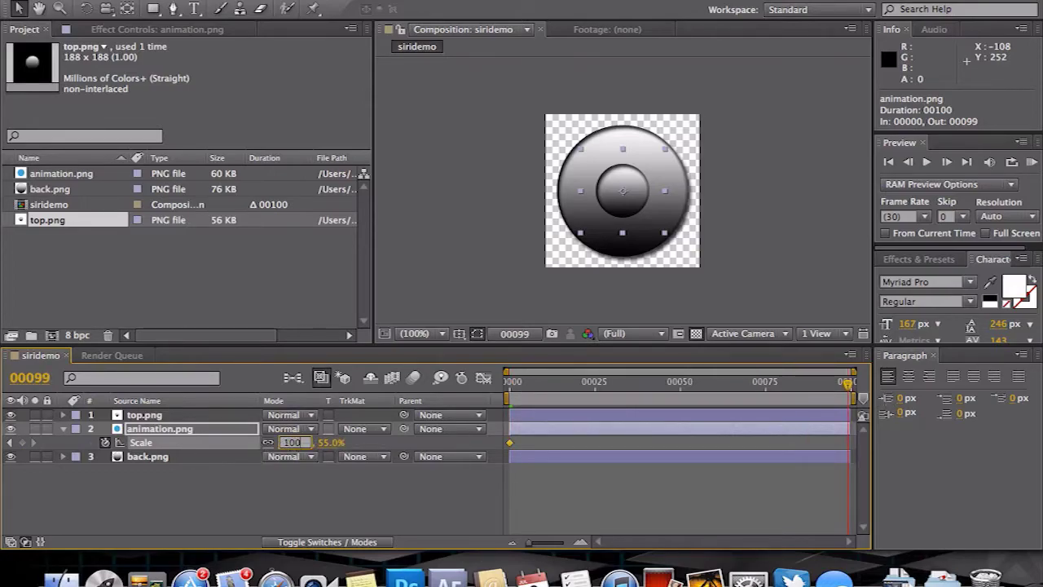
{"action": "type", "text": "00"}
{"action": "key", "text": "Return"}
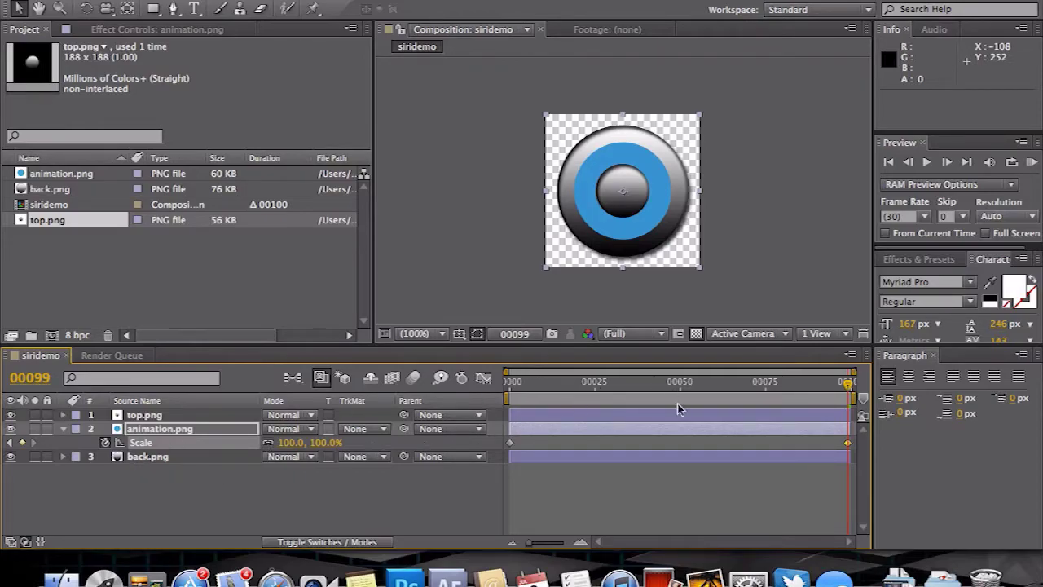
{"action": "left_click_drag", "start_coordinate": [847, 394], "coordinate": [482, 390]}
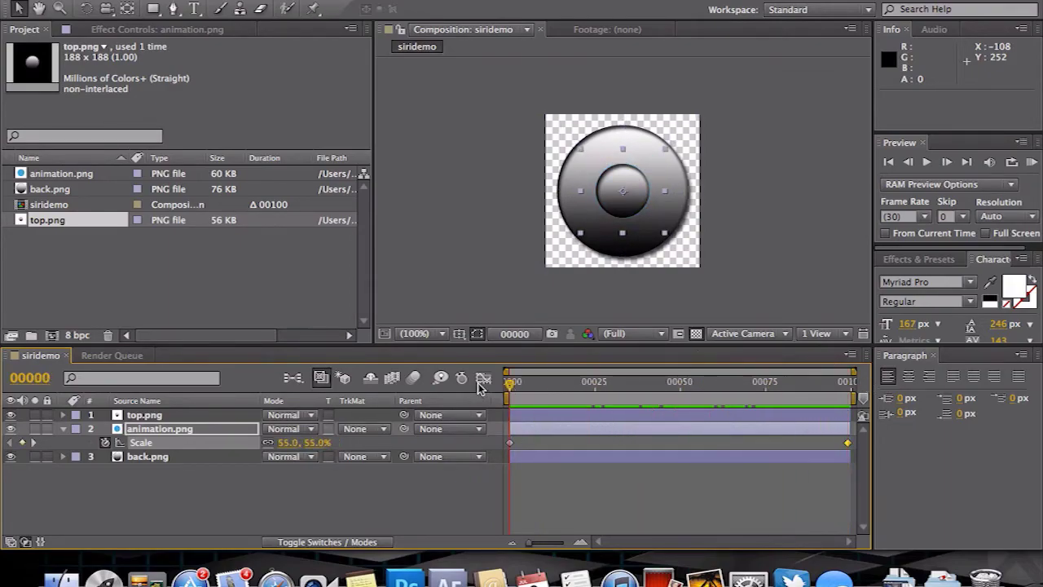
{"action": "left_click", "coordinate": [471, 442]}
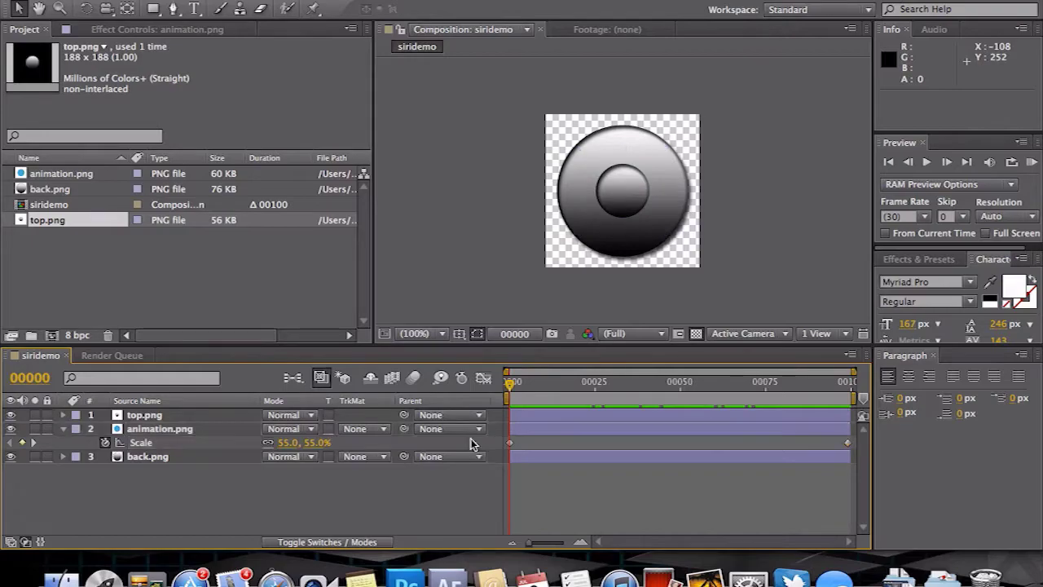
{"action": "left_click", "coordinate": [848, 444]}
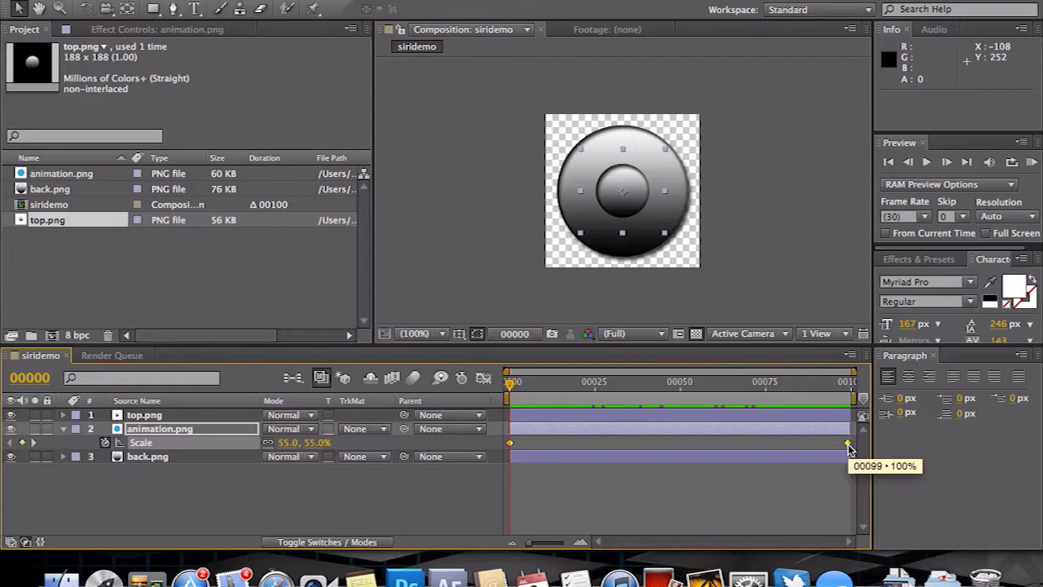
{"action": "left_click", "coordinate": [418, 510]}
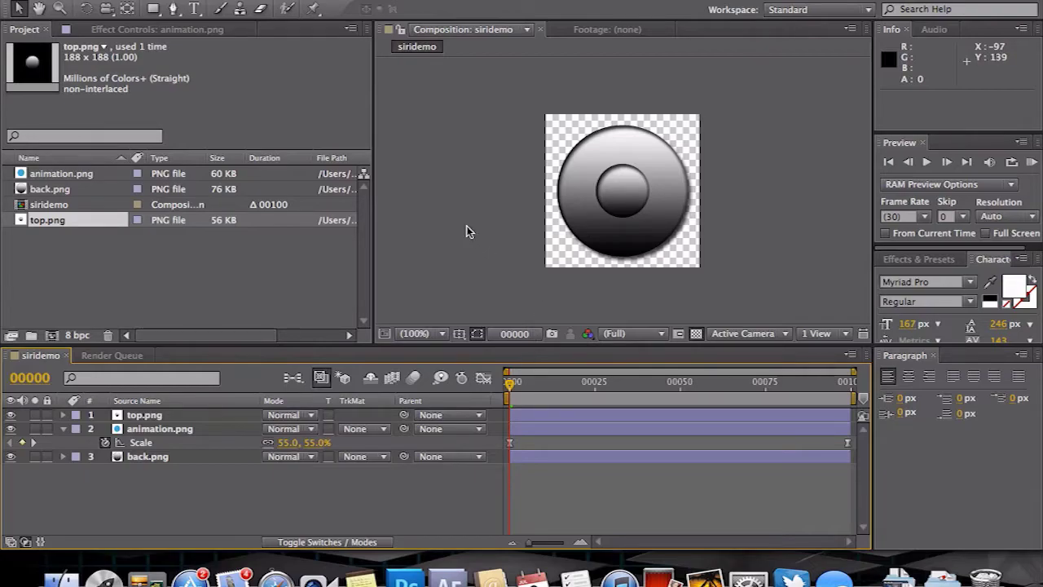
Step: Select top.png, animation.png and back.png and pre-compose them into a composition named sirifinal
{"action": "left_click", "coordinate": [63, 430]}
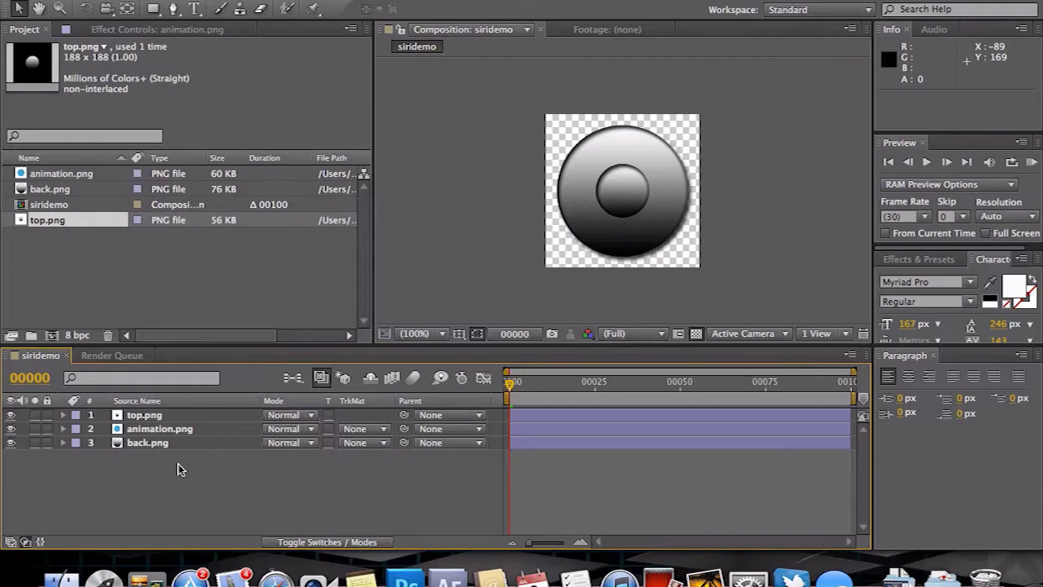
{"action": "left_click", "coordinate": [159, 417]}
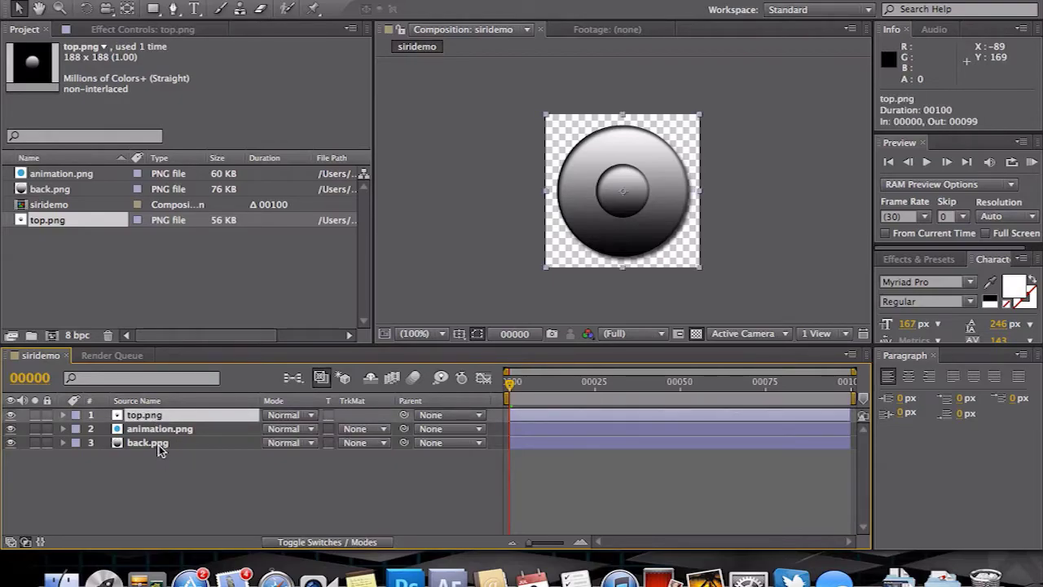
{"action": "left_click", "coordinate": [159, 446], "text": "shift"}
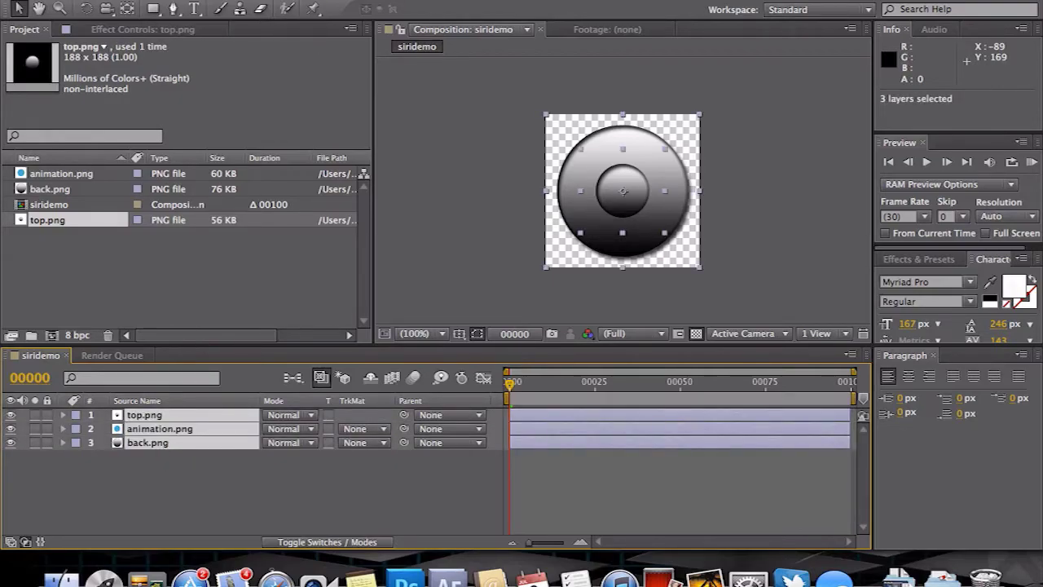
{"action": "right_click", "coordinate": [280, 442]}
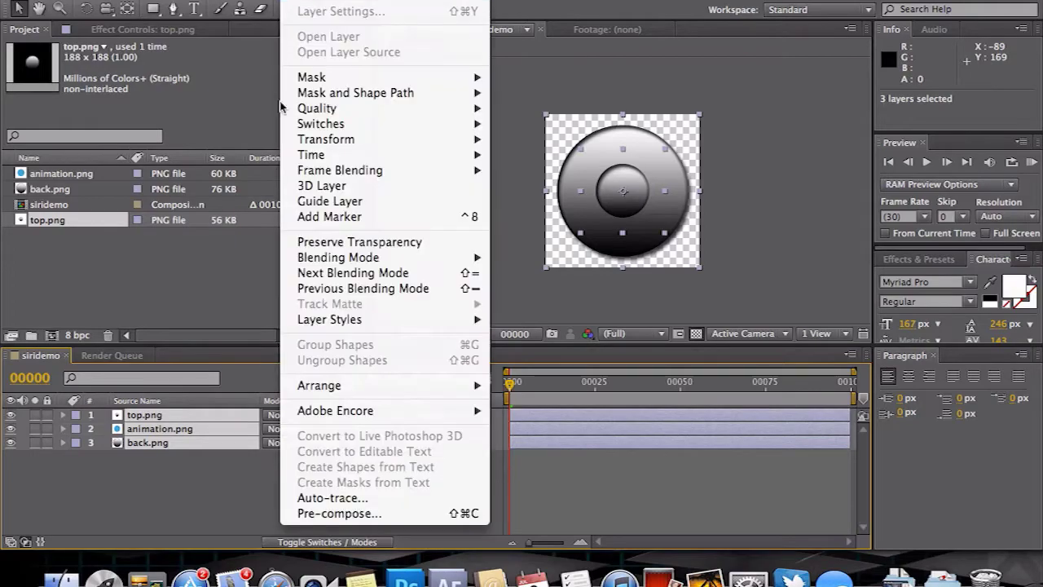
{"action": "left_click", "coordinate": [328, 515]}
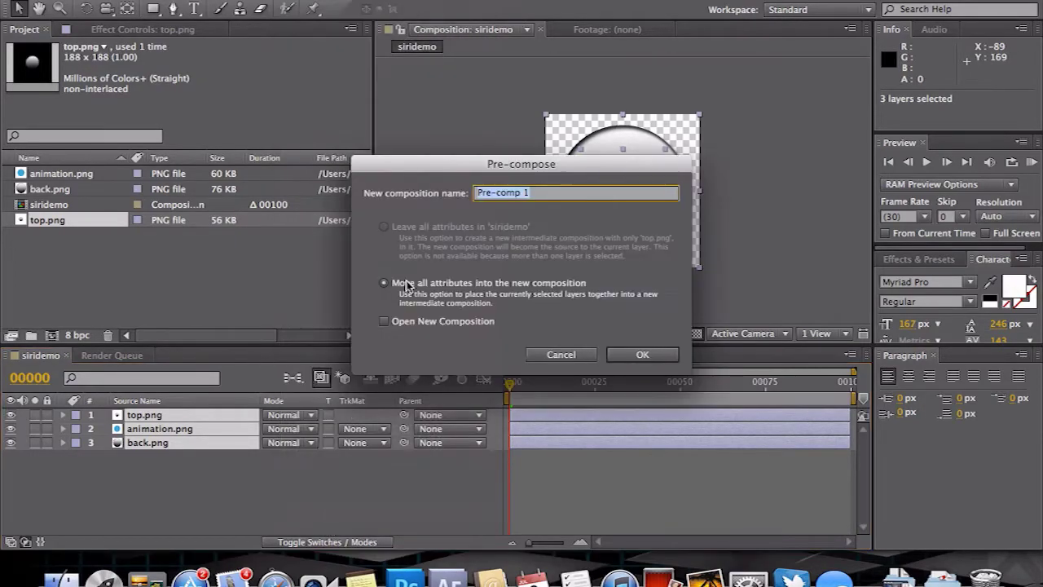
{"action": "type", "text": "s"}
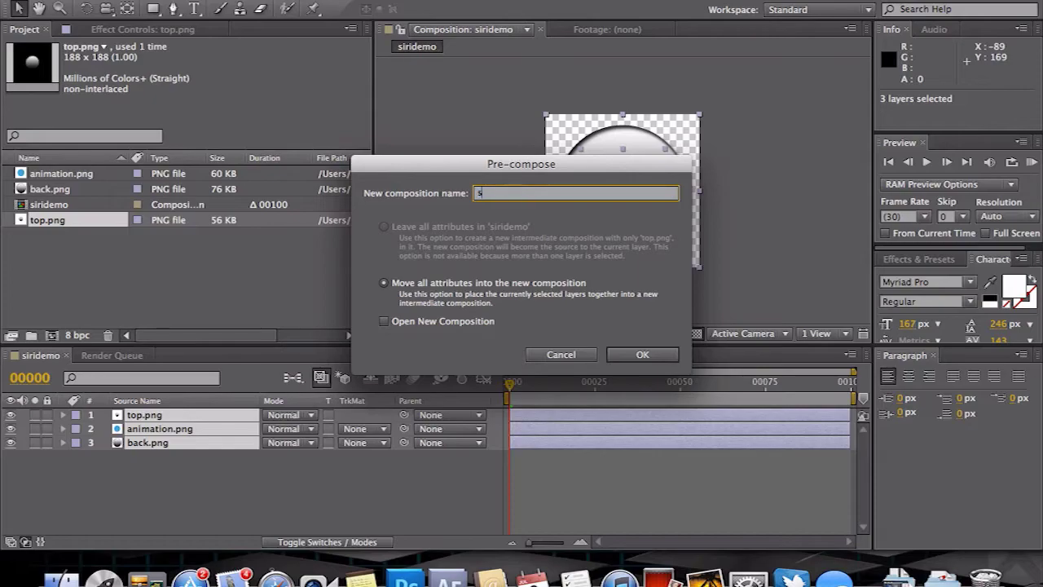
{"action": "type", "text": "irifinal"}
{"action": "key", "text": "Return"}
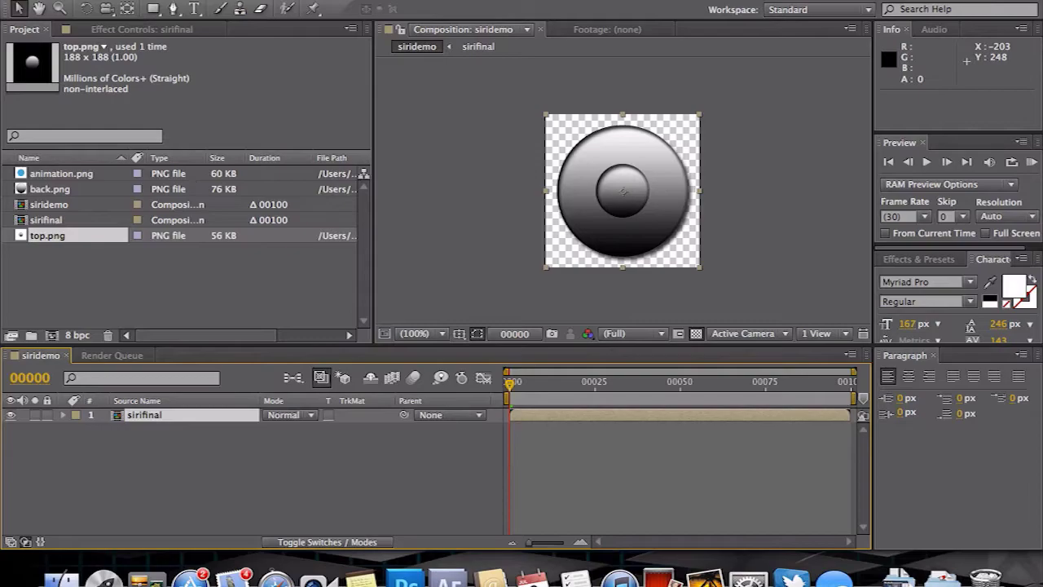
Step: Change the siridemo composition duration to 00120 frames in Composition Settings
{"action": "left_click", "coordinate": [236, 0]}
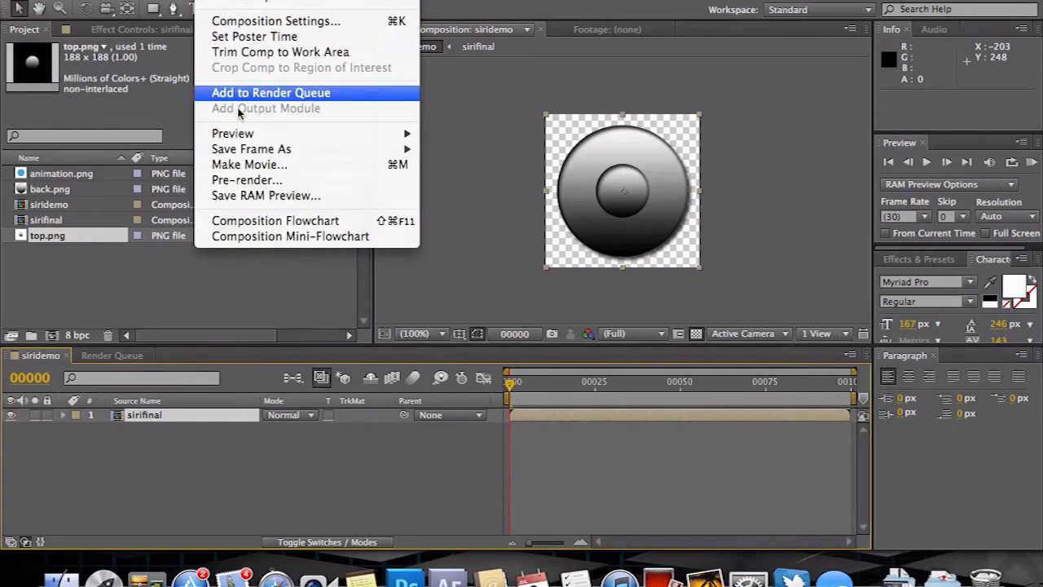
{"action": "left_click", "coordinate": [273, 24]}
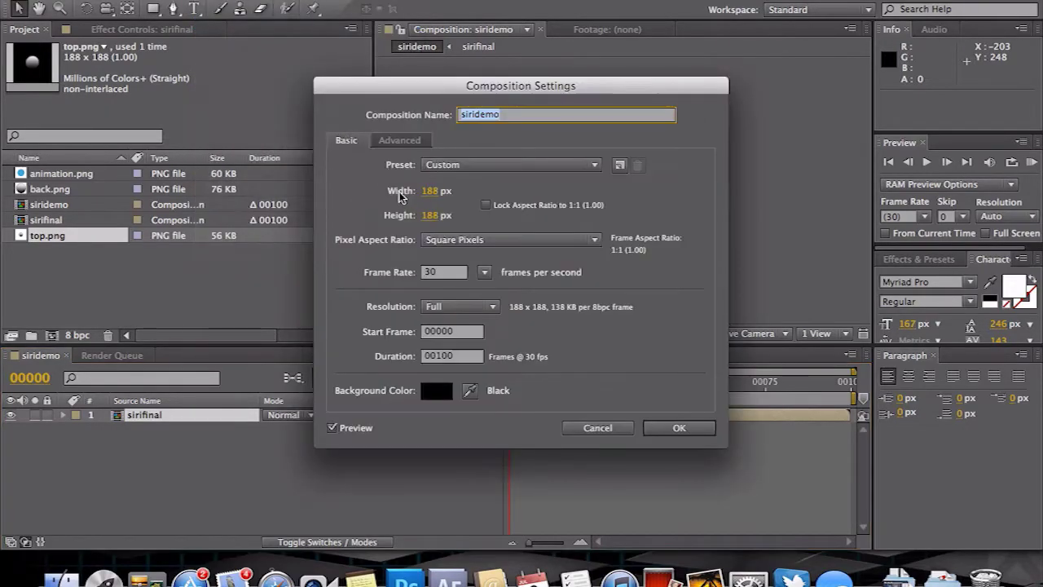
{"action": "left_click", "coordinate": [463, 359]}
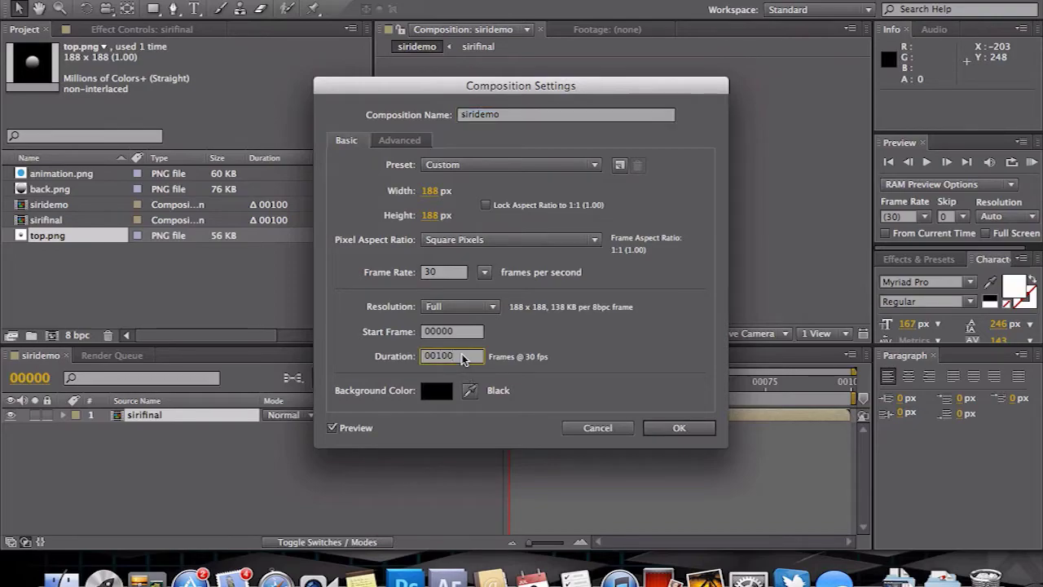
{"action": "key", "text": "BackSpace"}
{"action": "key", "text": "BackSpace"}
{"action": "type", "text": "20"}
{"action": "key", "text": "Return"}
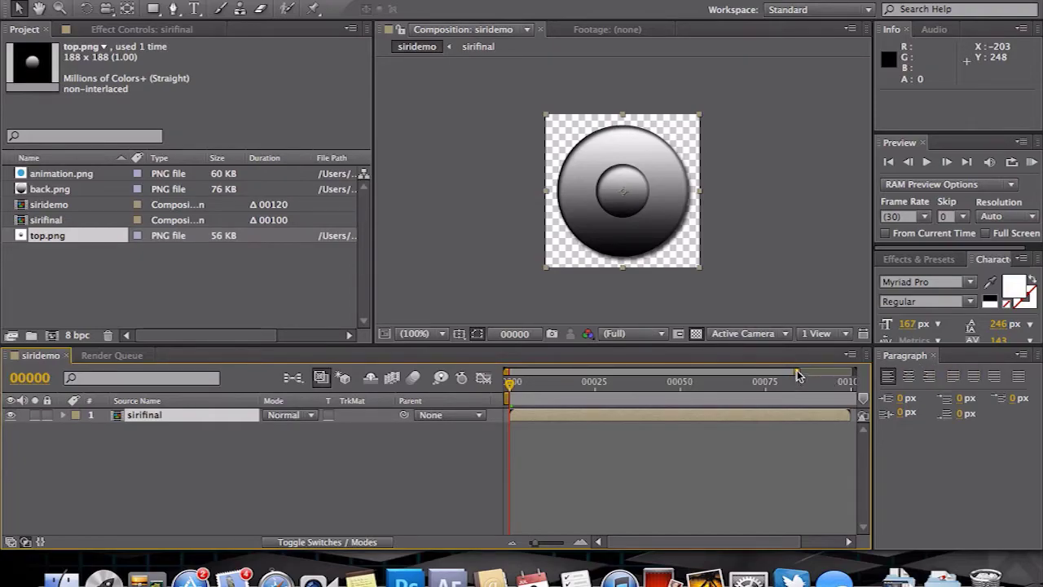
Step: Widen the timeline to show all 120 frames and duplicate the sirifinal layer with Cmd+D
{"action": "left_click_drag", "start_coordinate": [797, 375], "coordinate": [854, 375]}
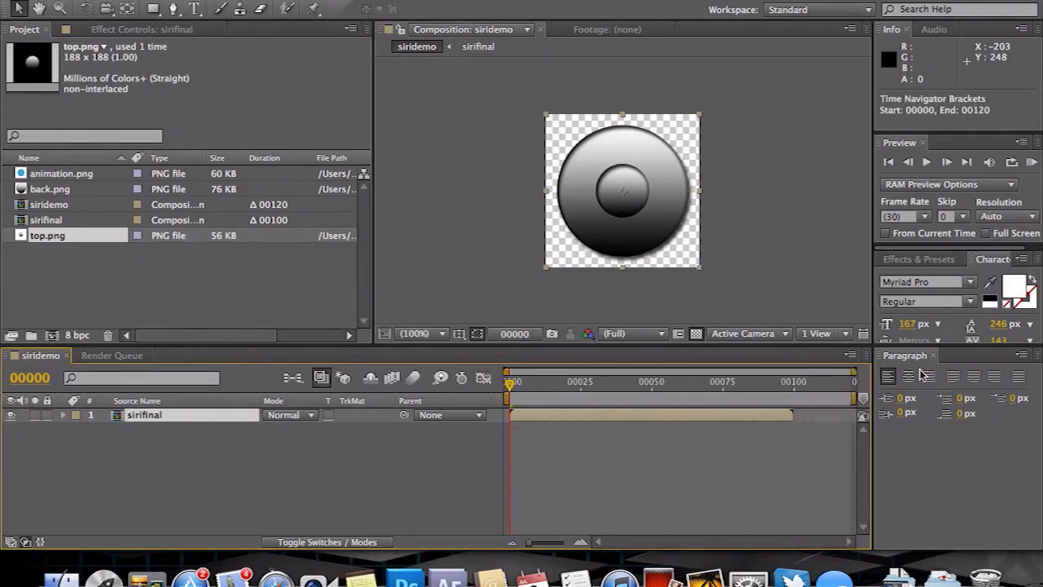
{"action": "left_click", "coordinate": [142, 417]}
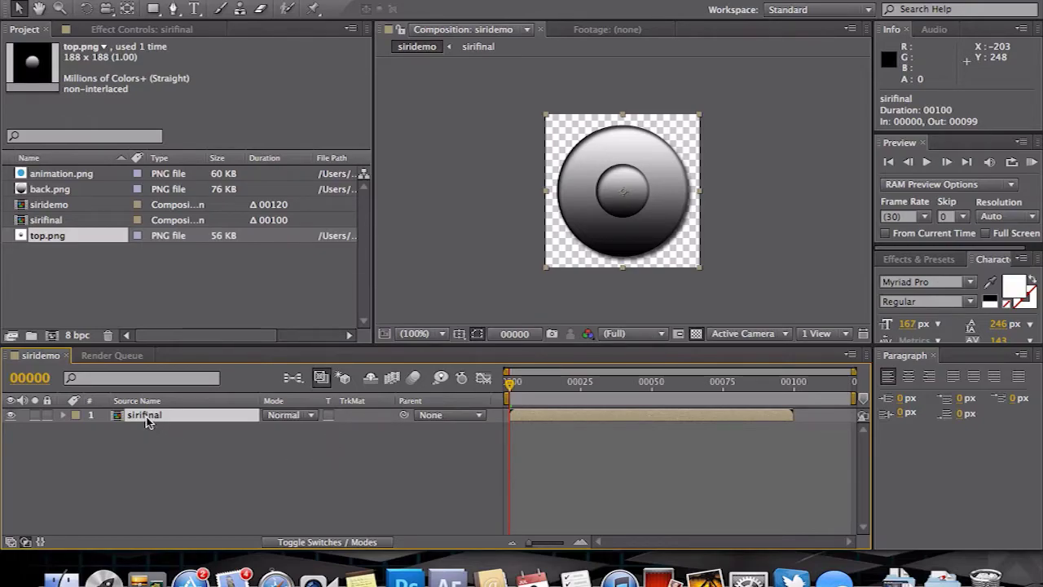
{"action": "key", "text": "super+d"}
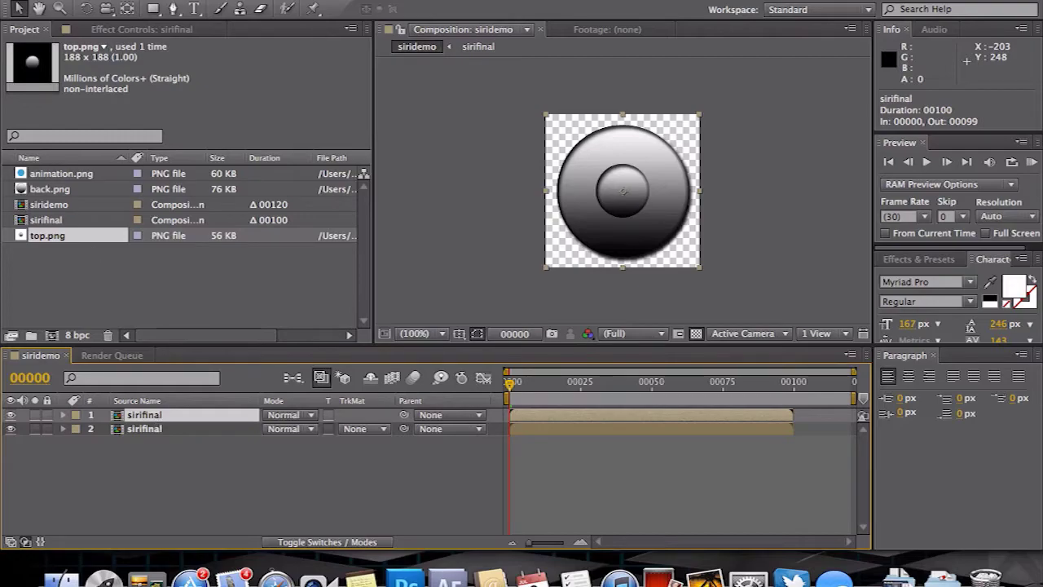
Step: Time-stretch the top sirifinal copy to 00020 frames, move it to frames 100–119, and scrub to check
{"action": "right_click", "coordinate": [280, 415]}
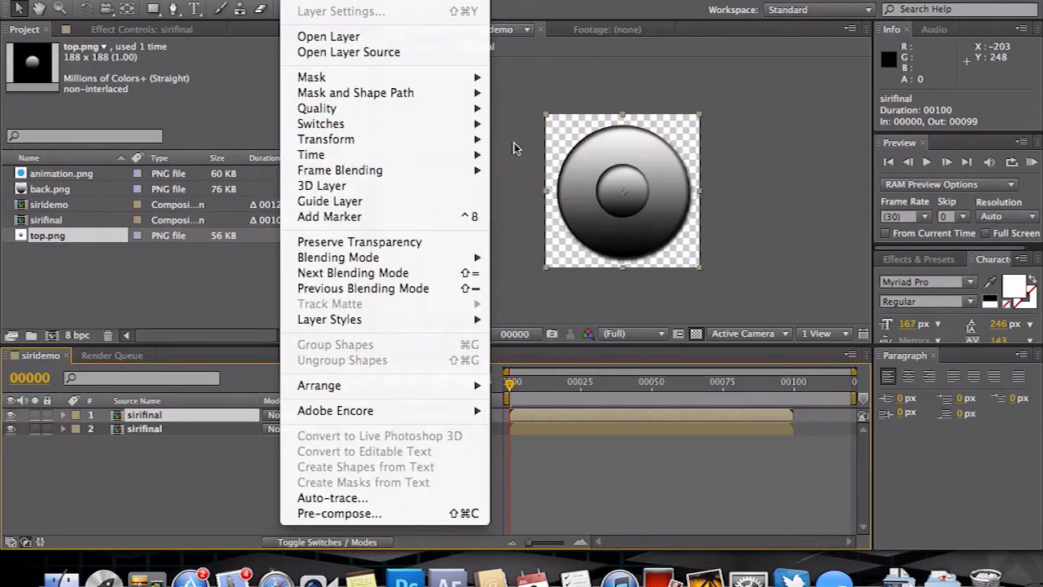
{"action": "mouse_move", "coordinate": [445, 157]}
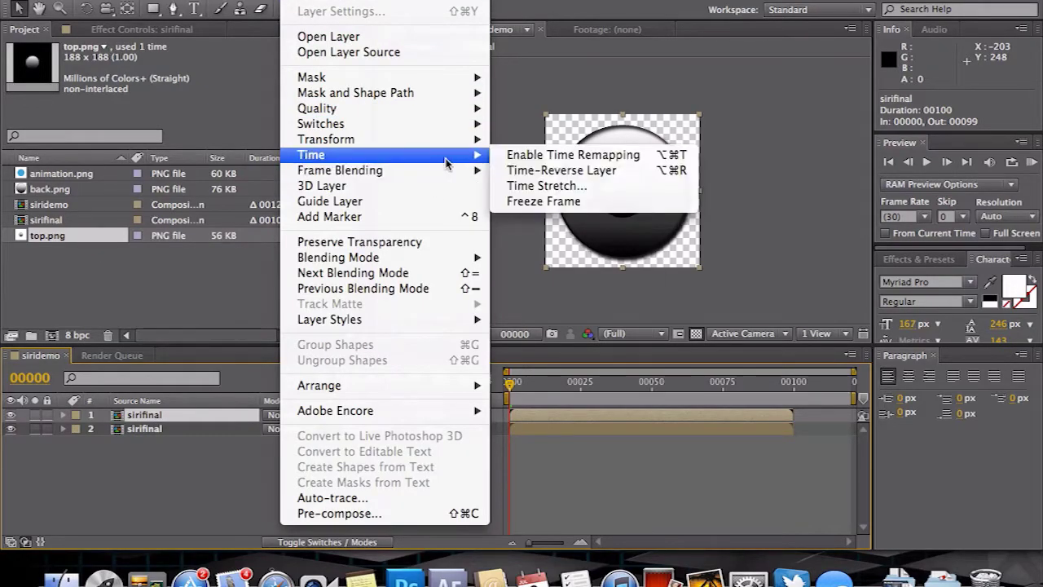
{"action": "left_click", "coordinate": [531, 186]}
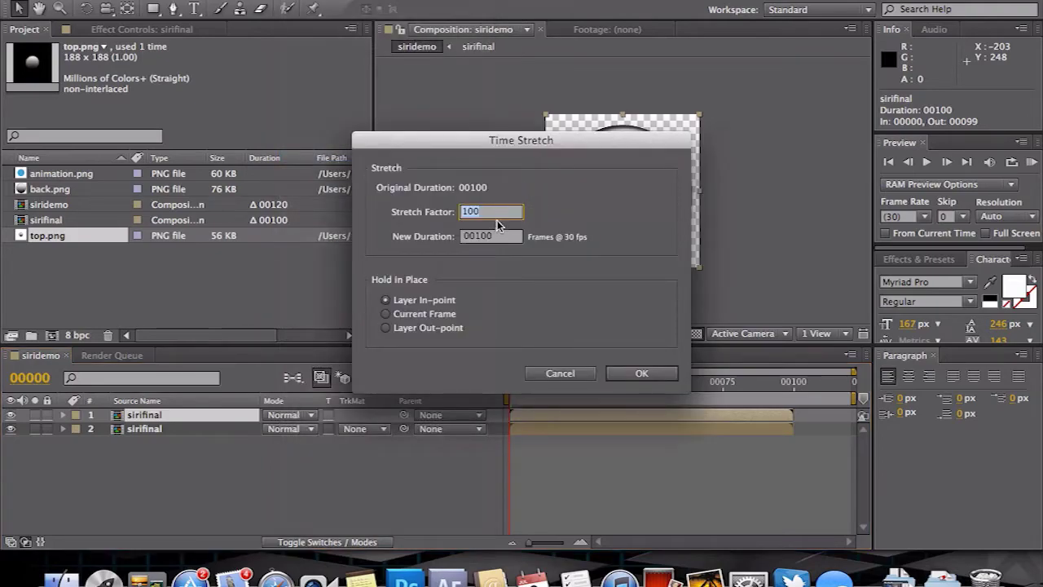
{"action": "left_click", "coordinate": [497, 238]}
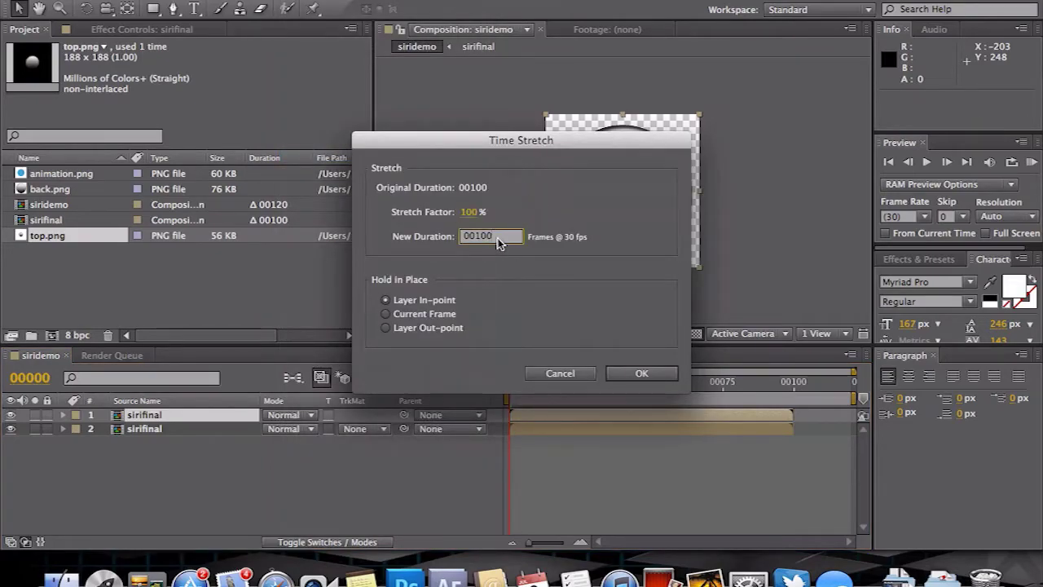
{"action": "key", "text": "BackSpace"}
{"action": "key", "text": "BackSpace"}
{"action": "key", "text": "BackSpace"}
{"action": "type", "text": "020"}
{"action": "left_click", "coordinate": [643, 375]}
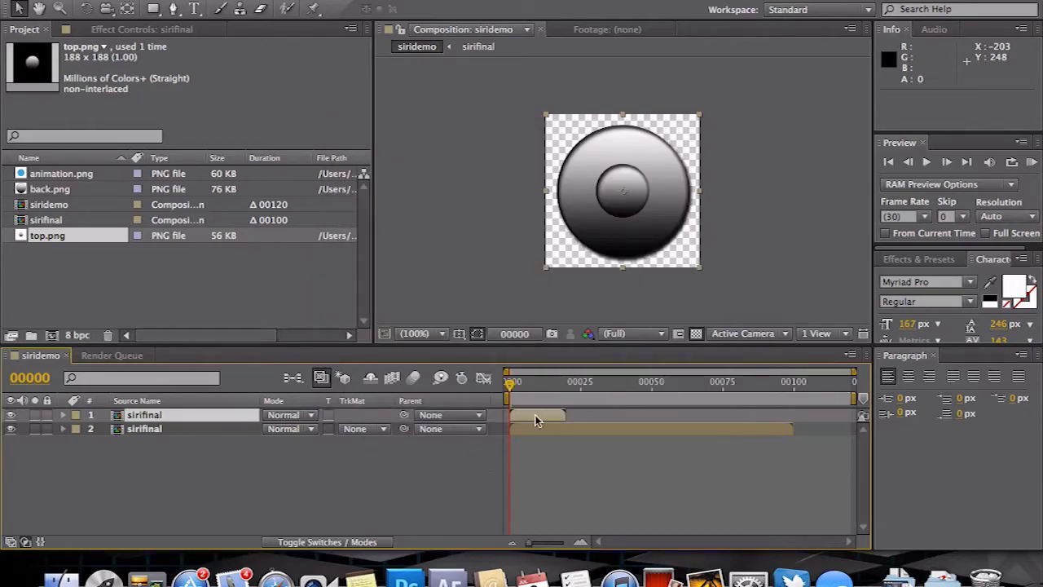
{"action": "left_click_drag", "start_coordinate": [535, 415], "coordinate": [821, 432]}
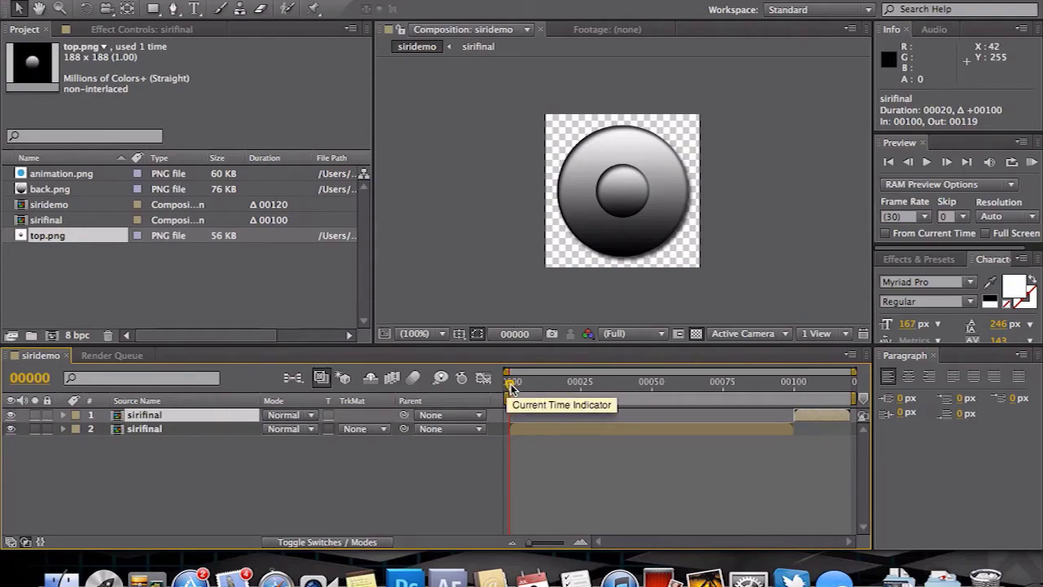
{"action": "mouse_move", "coordinate": [509, 380]}
{"action": "left_mouse_down"}
{"action": "mouse_move", "coordinate": [848, 380]}
{"action": "mouse_move", "coordinate": [798, 376]}
{"action": "mouse_move", "coordinate": [590, 379]}
{"action": "mouse_move", "coordinate": [850, 388]}
{"action": "mouse_move", "coordinate": [509, 380]}
{"action": "left_mouse_up"}
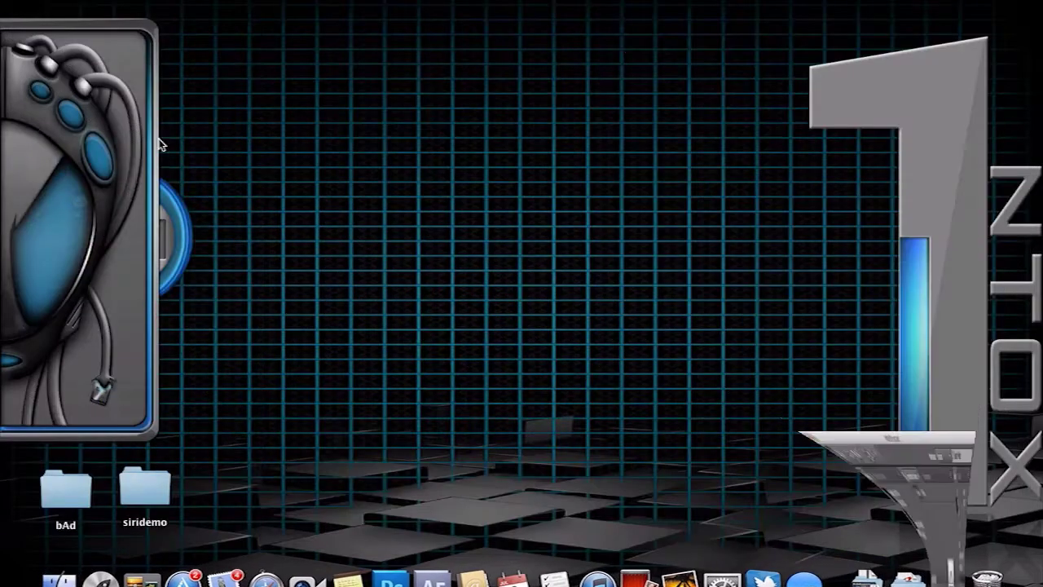
Step: Create a new desktop folder and rename it siridemo.theme through its Get Info window
{"action": "right_click", "coordinate": [210, 166]}
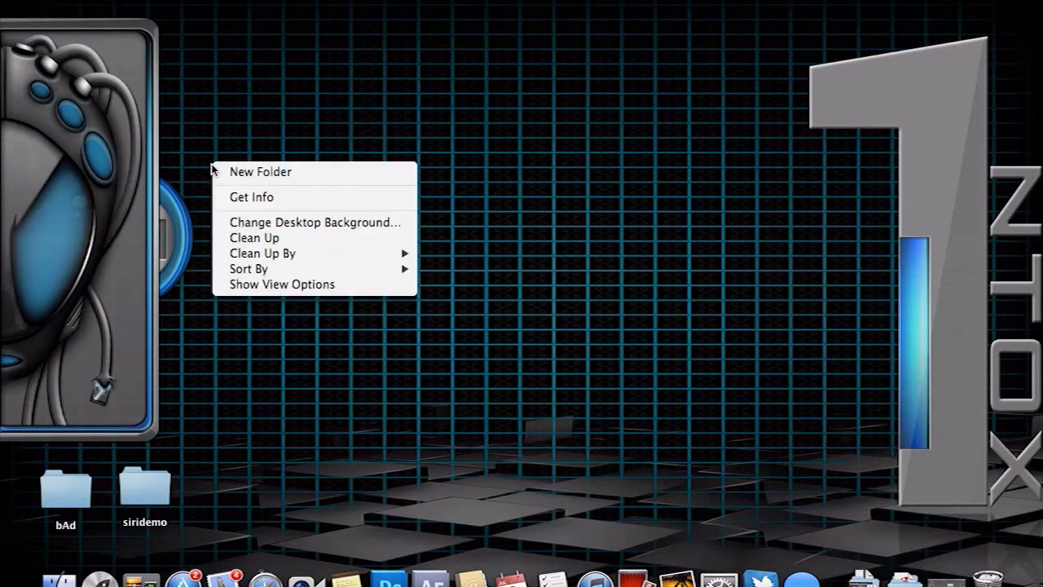
{"action": "left_click", "coordinate": [283, 172]}
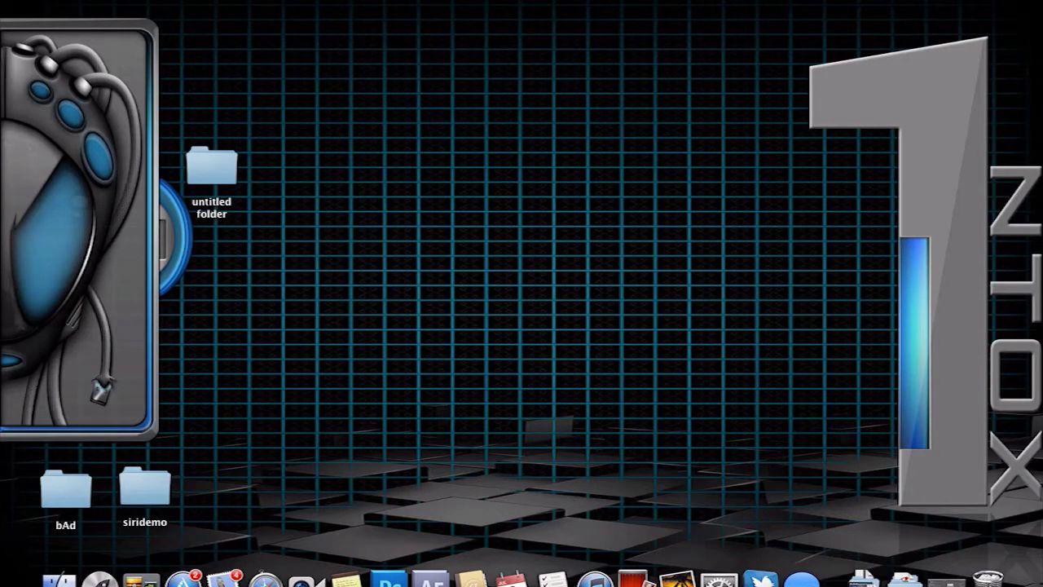
{"action": "left_click", "coordinate": [220, 187]}
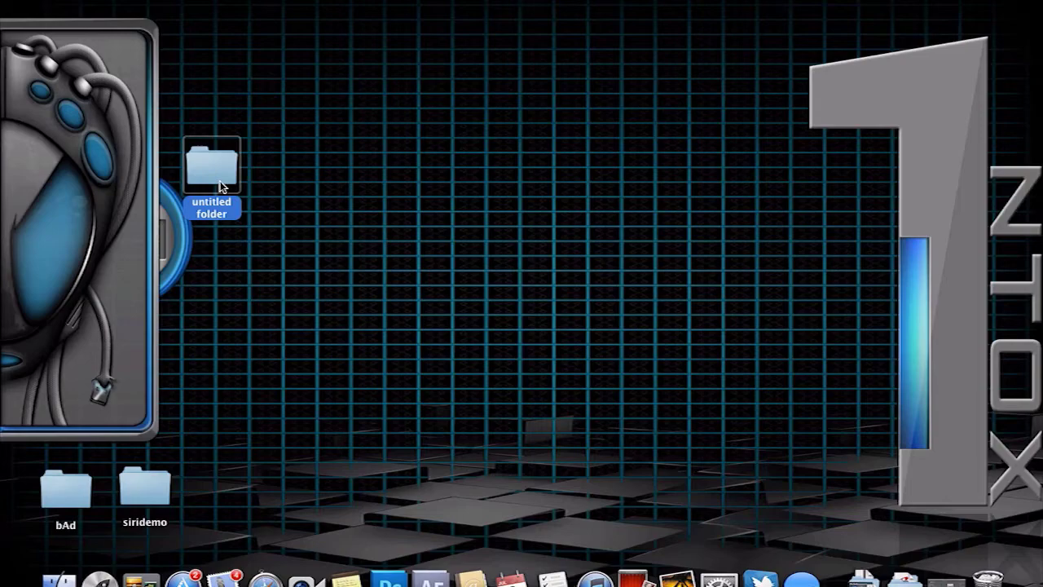
{"action": "double_click", "coordinate": [220, 187]}
{"action": "left_click", "coordinate": [221, 157]}
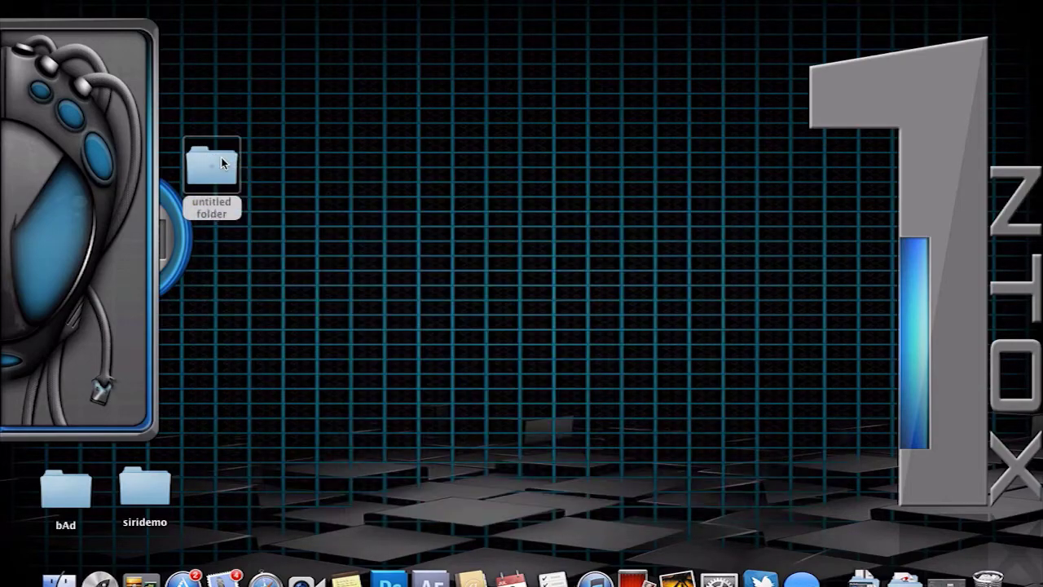
{"action": "key", "text": "super+i"}
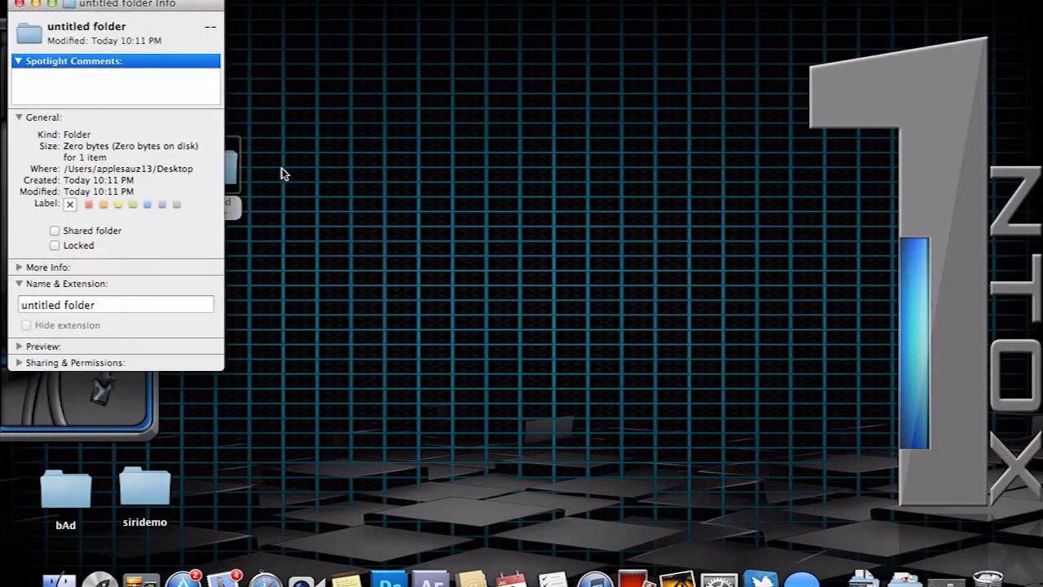
{"action": "left_click", "coordinate": [102, 308]}
{"action": "key", "text": "super+a"}
{"action": "type", "text": "si"}
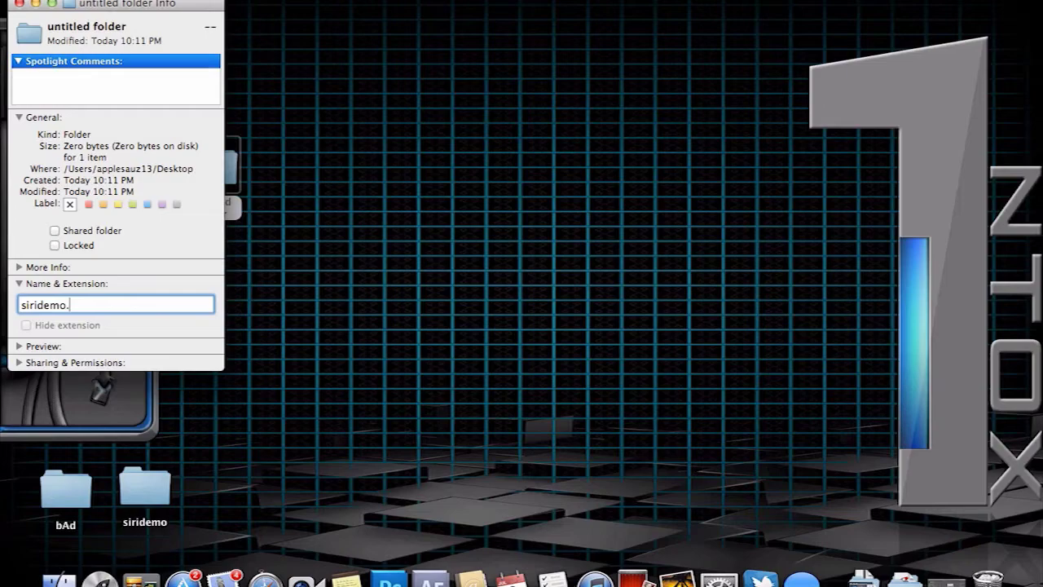
{"action": "type", "text": "ridemo.theme"}
{"action": "key", "text": "Return"}
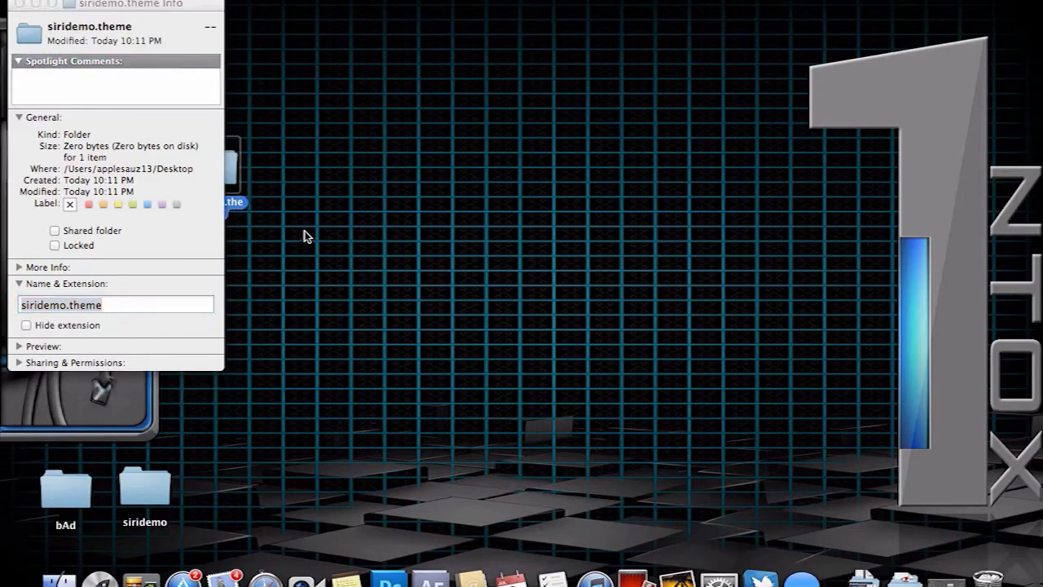
{"action": "left_click", "coordinate": [19, 4]}
Step: Inside siridemo.theme, create a new folder named Bundles
{"action": "double_click", "coordinate": [205, 157]}
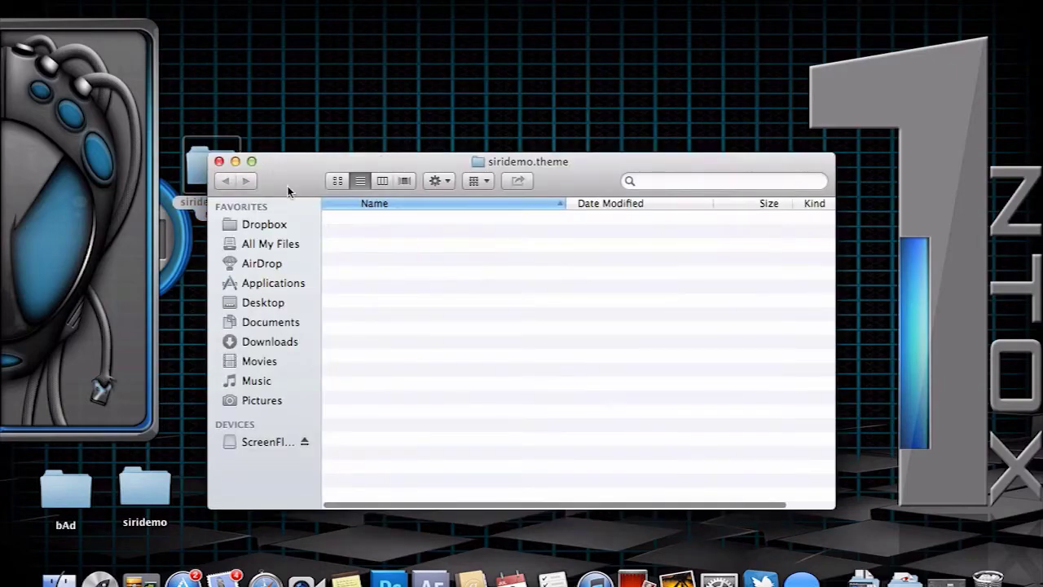
{"action": "right_click", "coordinate": [339, 249]}
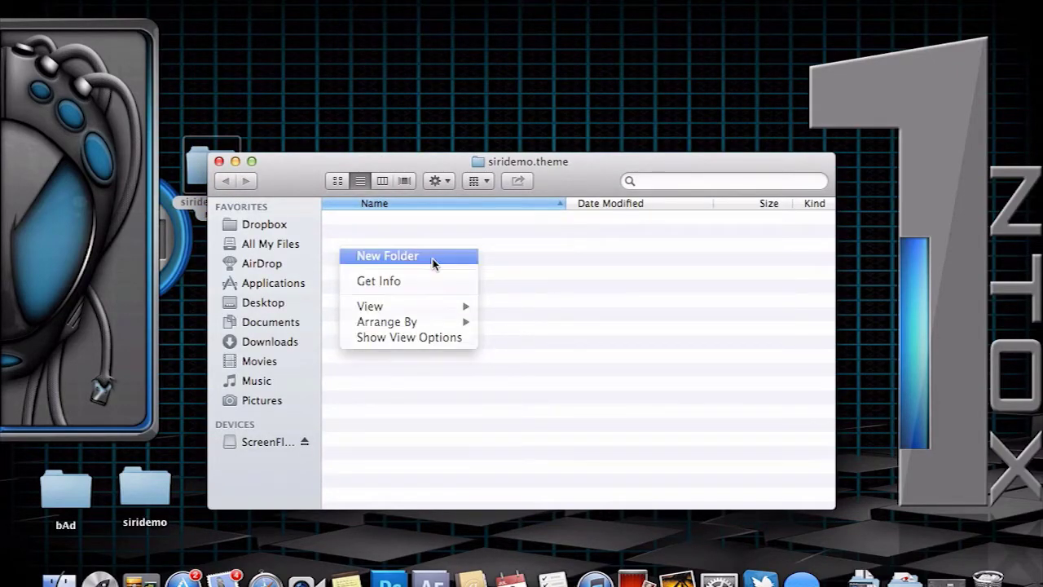
{"action": "left_click", "coordinate": [434, 259]}
{"action": "type", "text": "Bundles"}
{"action": "key", "text": "Return"}
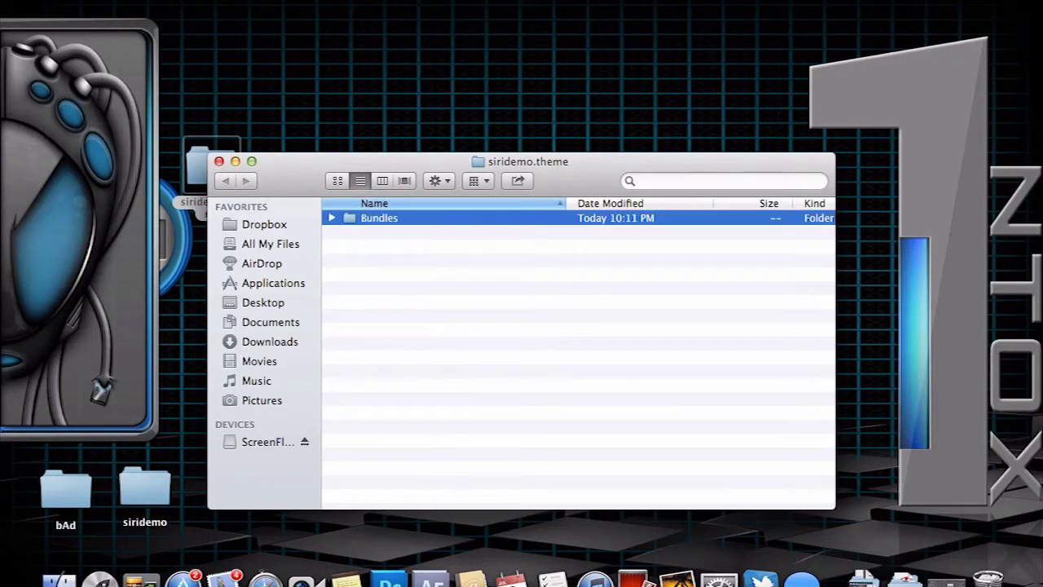
Step: Inside Bundles, create a folder named com.apple.springboard and close the window
{"action": "double_click", "coordinate": [352, 218]}
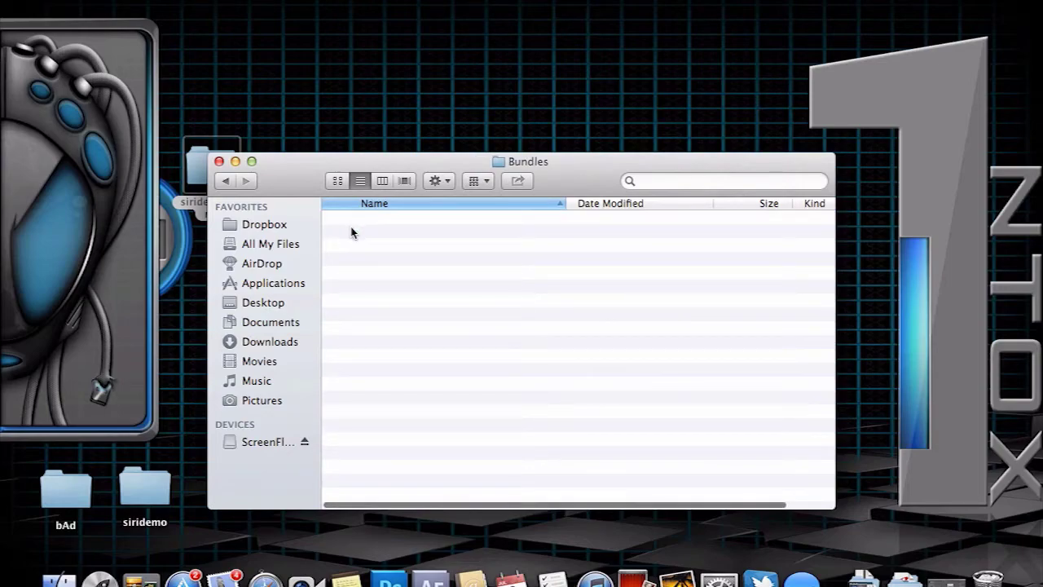
{"action": "right_click", "coordinate": [351, 233]}
{"action": "left_click", "coordinate": [415, 231]}
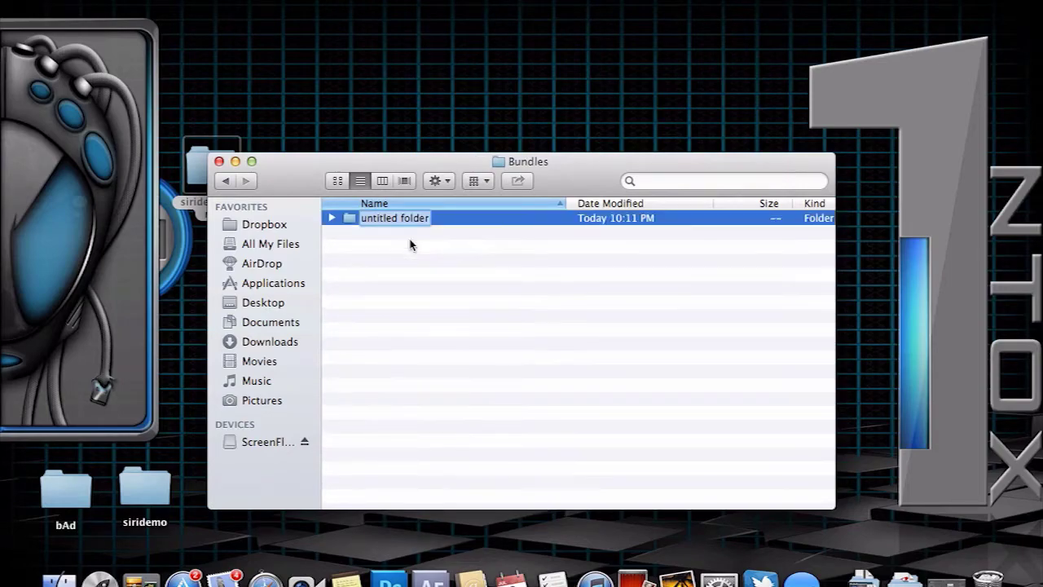
{"action": "type", "text": "com"}
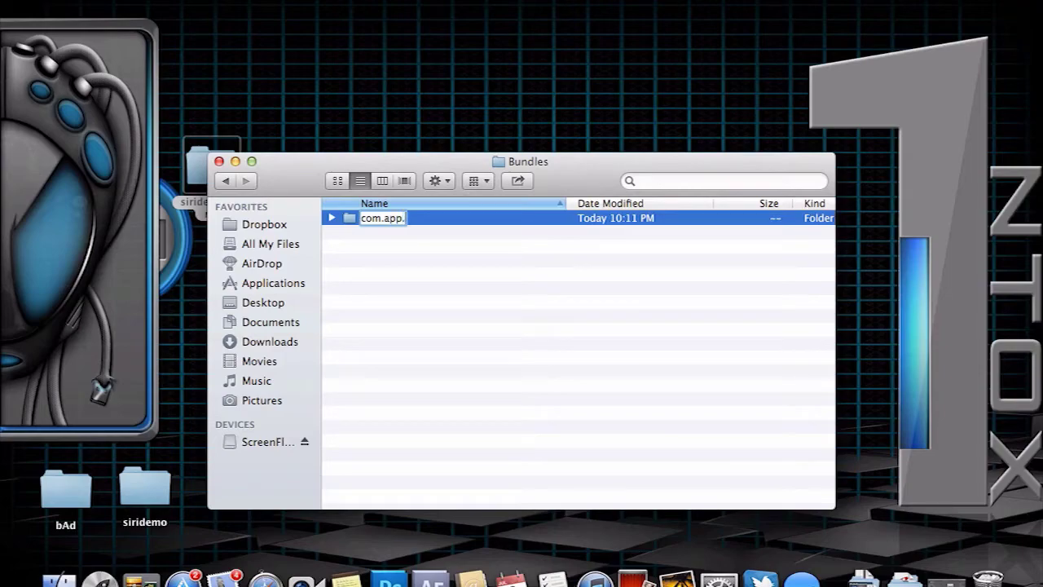
{"action": "type", "text": ".apple.springboar"}
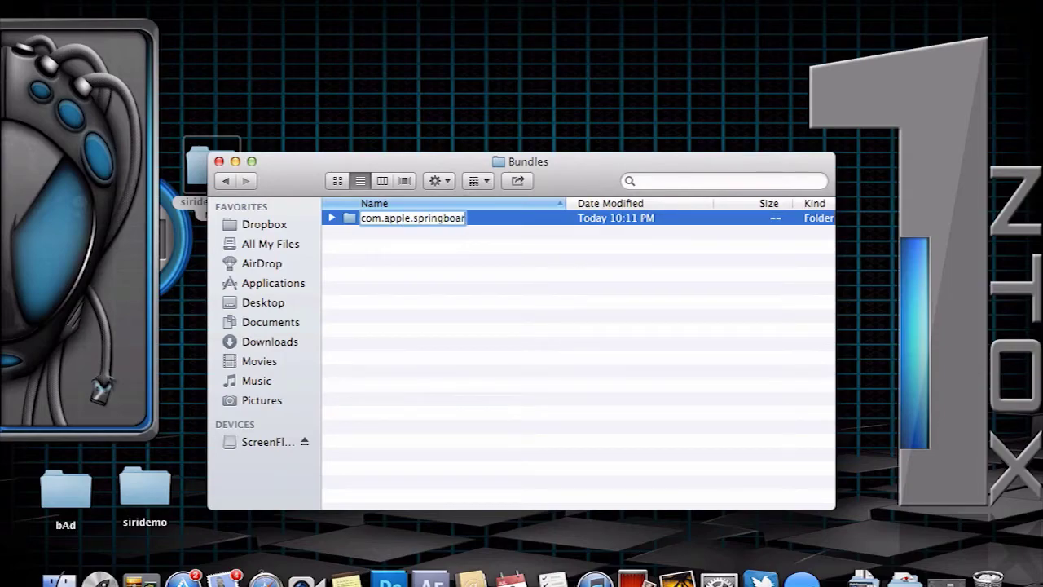
{"action": "type", "text": "d"}
{"action": "key", "text": "Return"}
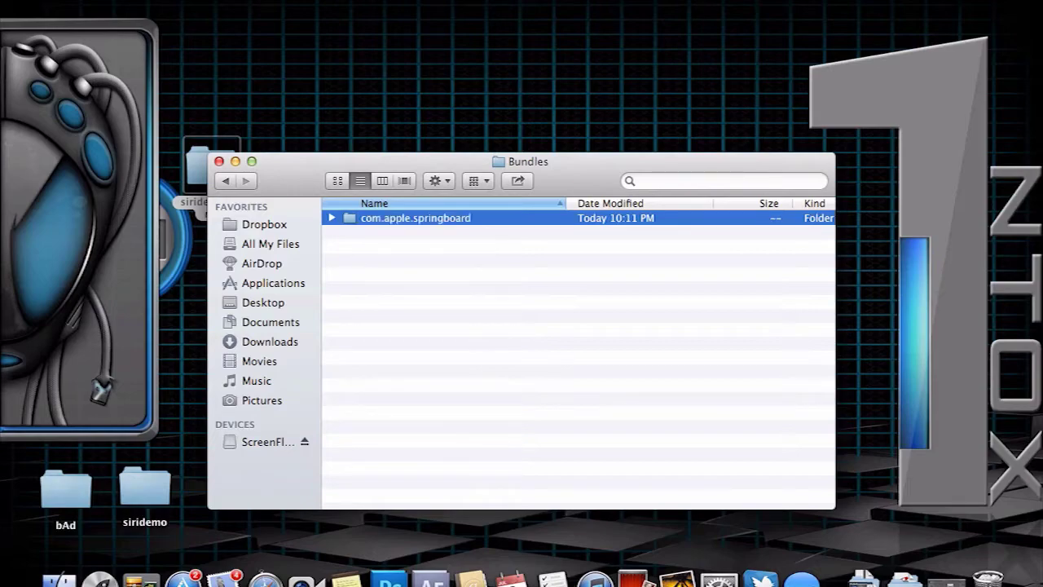
{"action": "left_click", "coordinate": [218, 161]}
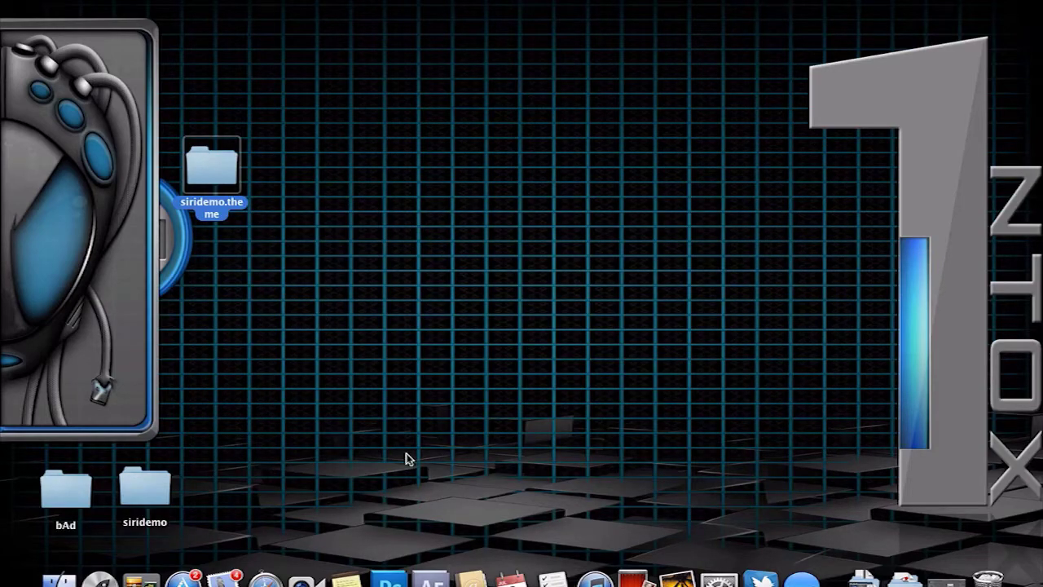
Step: Add siridemo to the render queue with PNG Sequence format and RGB + Alpha channels
{"action": "left_click", "coordinate": [430, 580]}
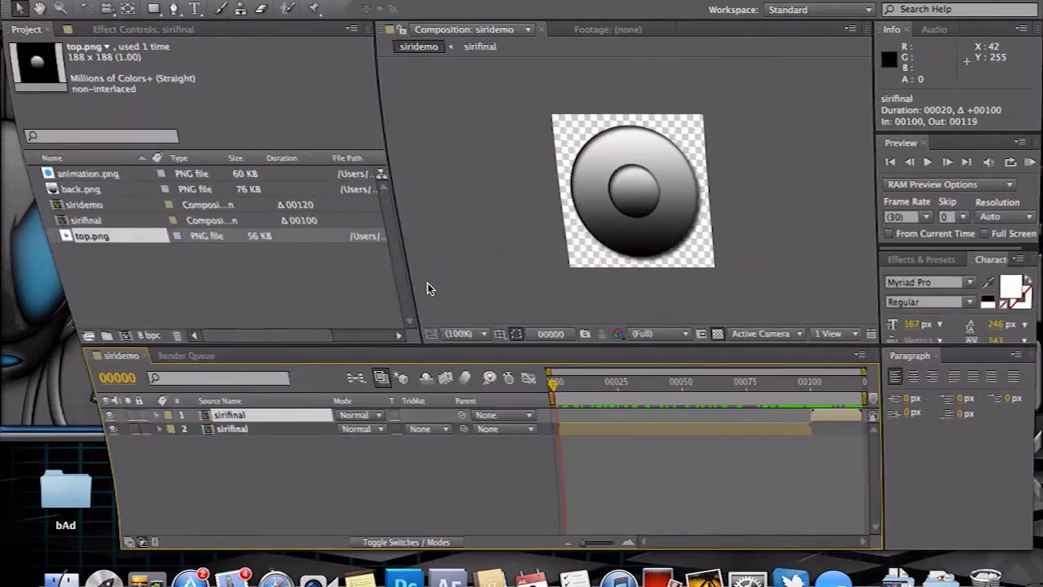
{"action": "left_click", "coordinate": [226, 0]}
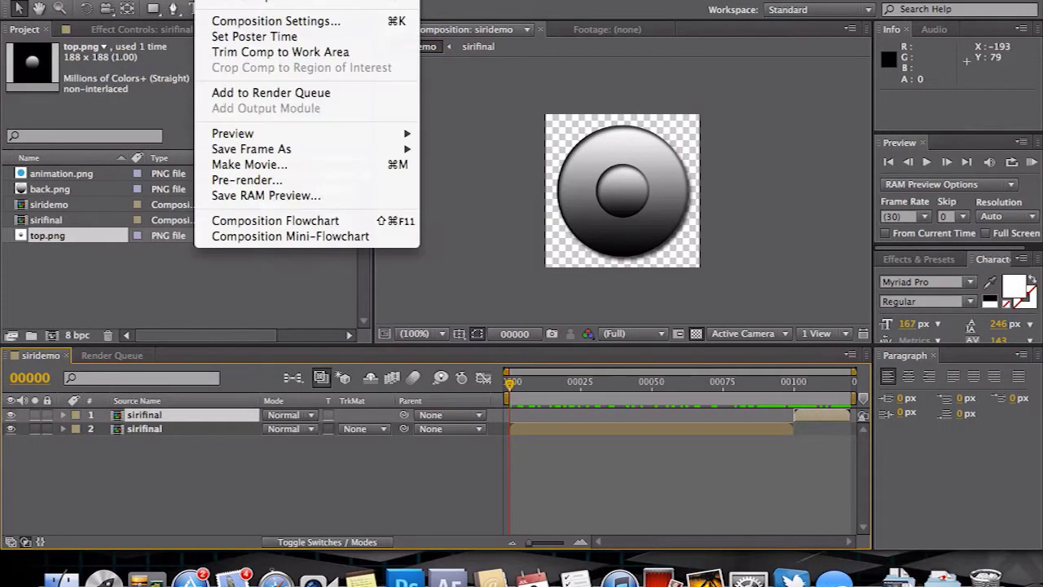
{"action": "left_click", "coordinate": [270, 95]}
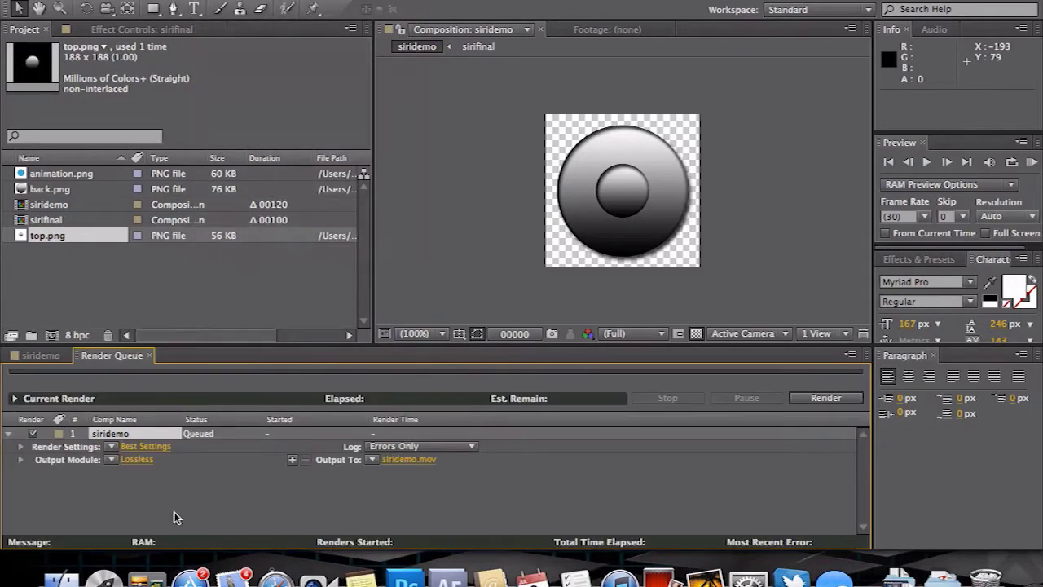
{"action": "left_click", "coordinate": [136, 461]}
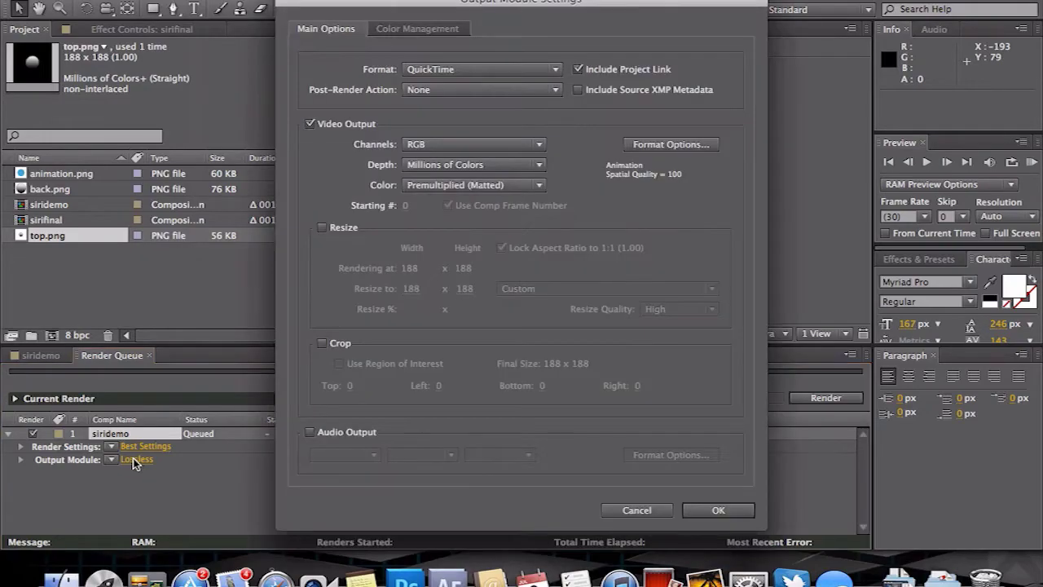
{"action": "left_click", "coordinate": [442, 70]}
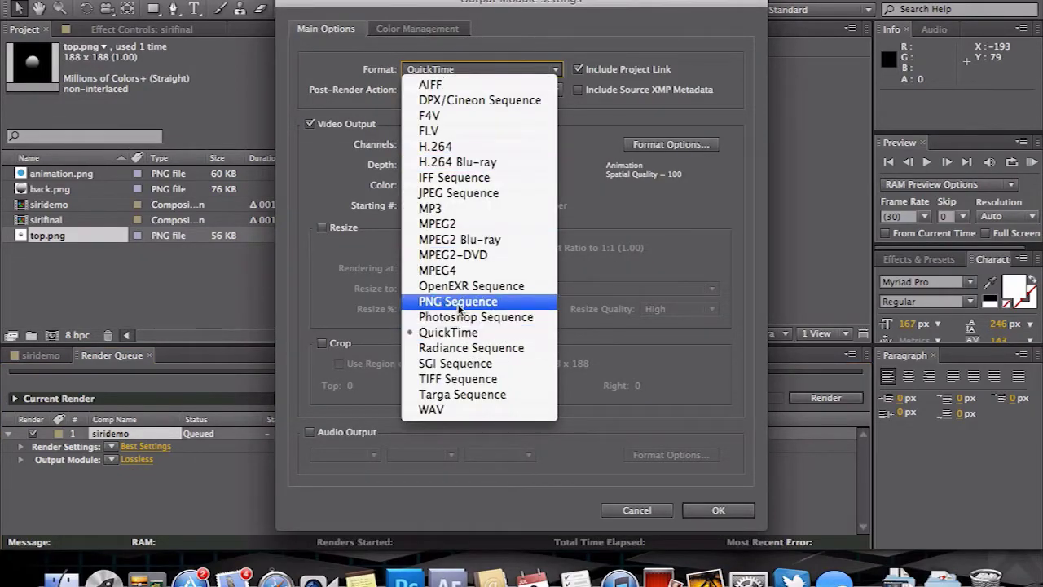
{"action": "left_click", "coordinate": [455, 302]}
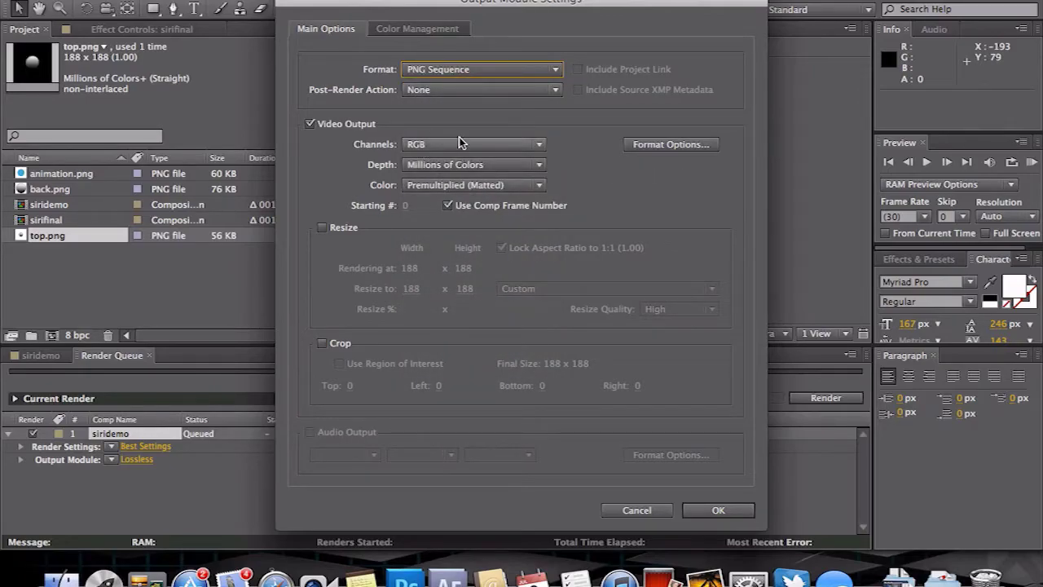
{"action": "left_click", "coordinate": [455, 143]}
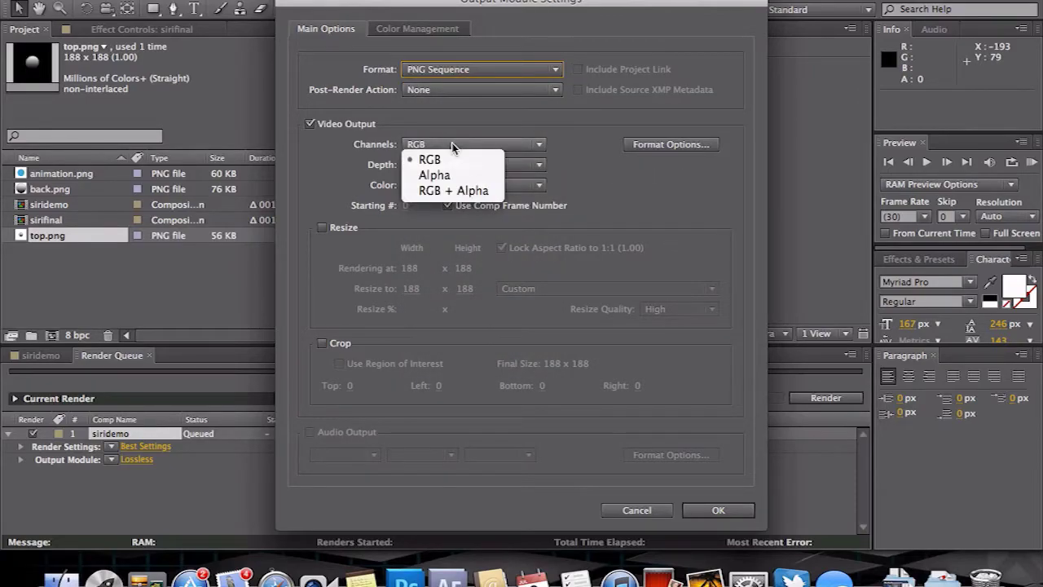
{"action": "left_click", "coordinate": [453, 193]}
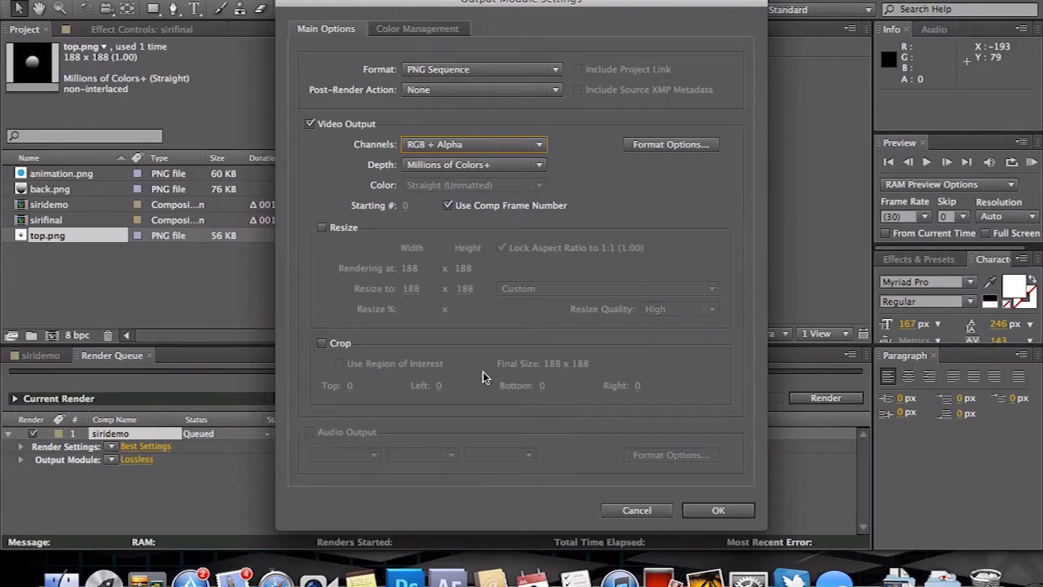
{"action": "left_click", "coordinate": [714, 510]}
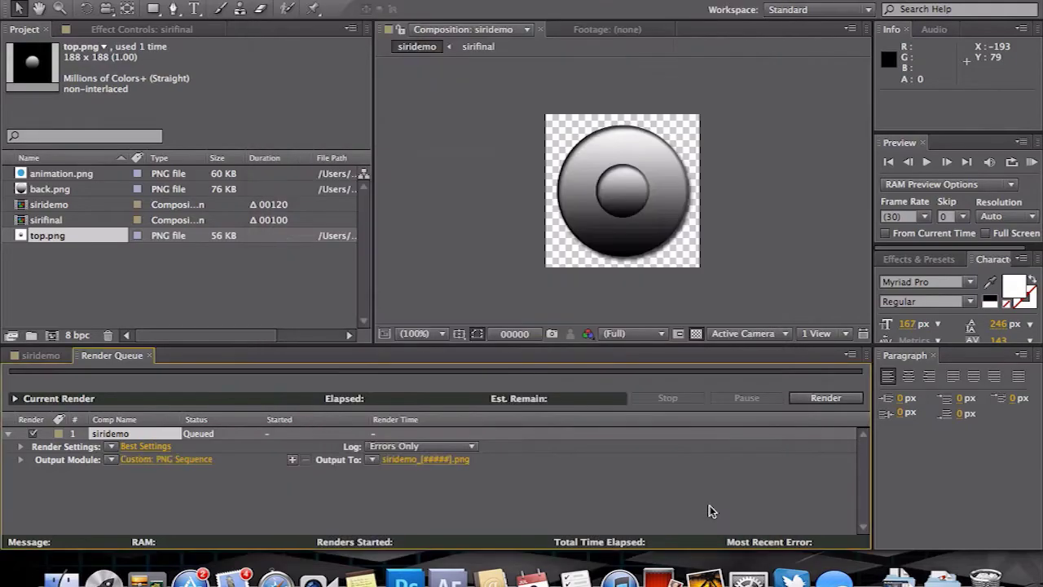
Step: Rename the render output file to AssistantListening-[#####]_2only_
{"action": "left_click", "coordinate": [409, 461]}
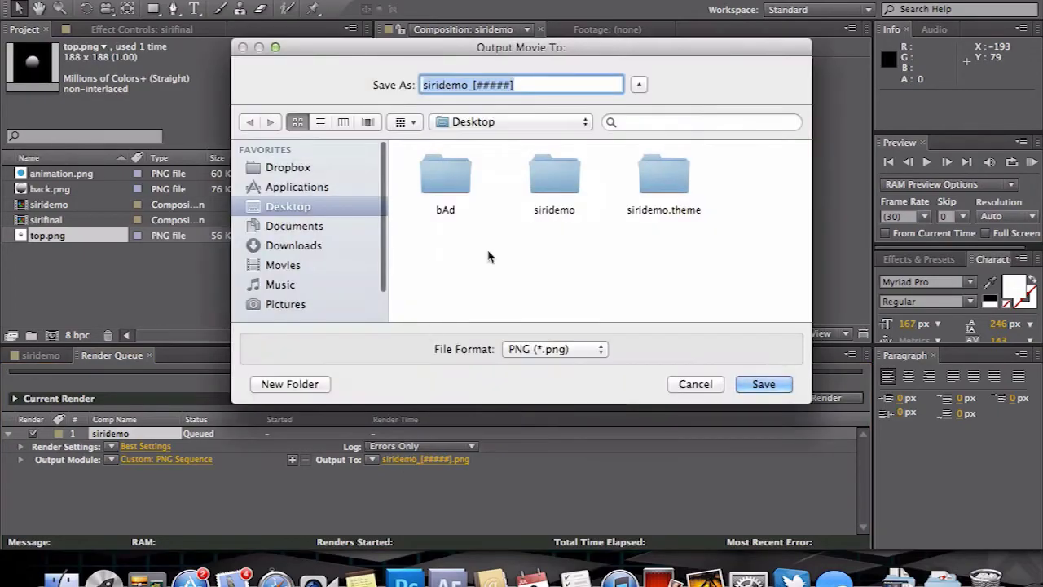
{"action": "left_click", "coordinate": [474, 86]}
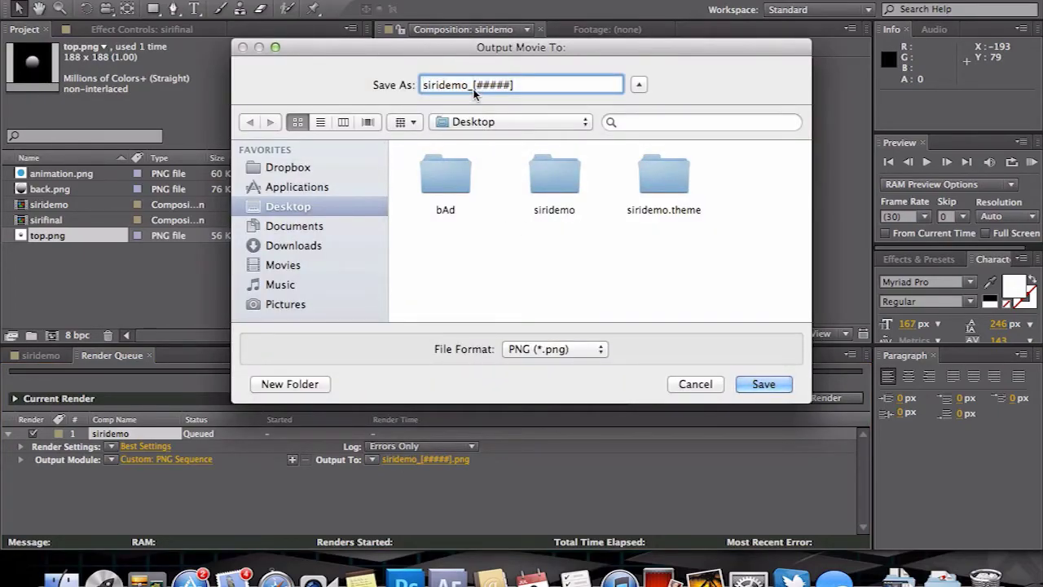
{"action": "left_click_drag", "start_coordinate": [474, 87], "coordinate": [383, 94]}
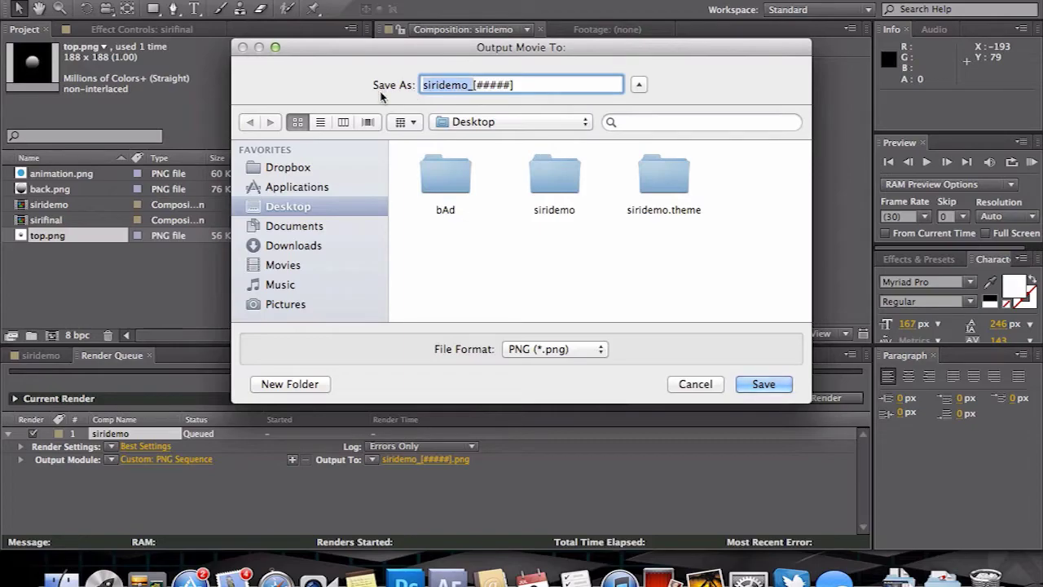
{"action": "type", "text": "Assistant"}
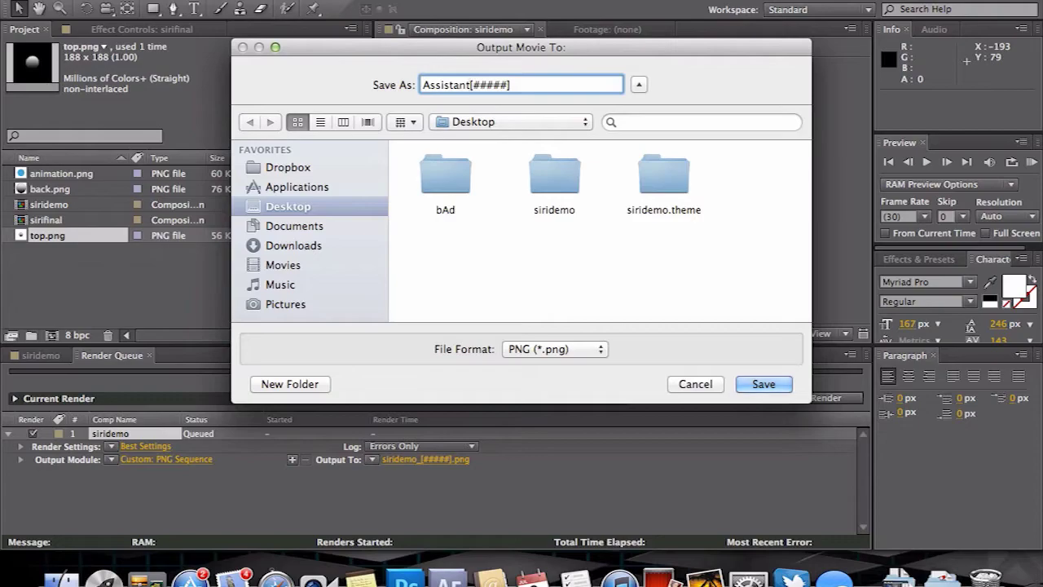
{"action": "type", "text": "_"}
{"action": "type", "text": "istening"}
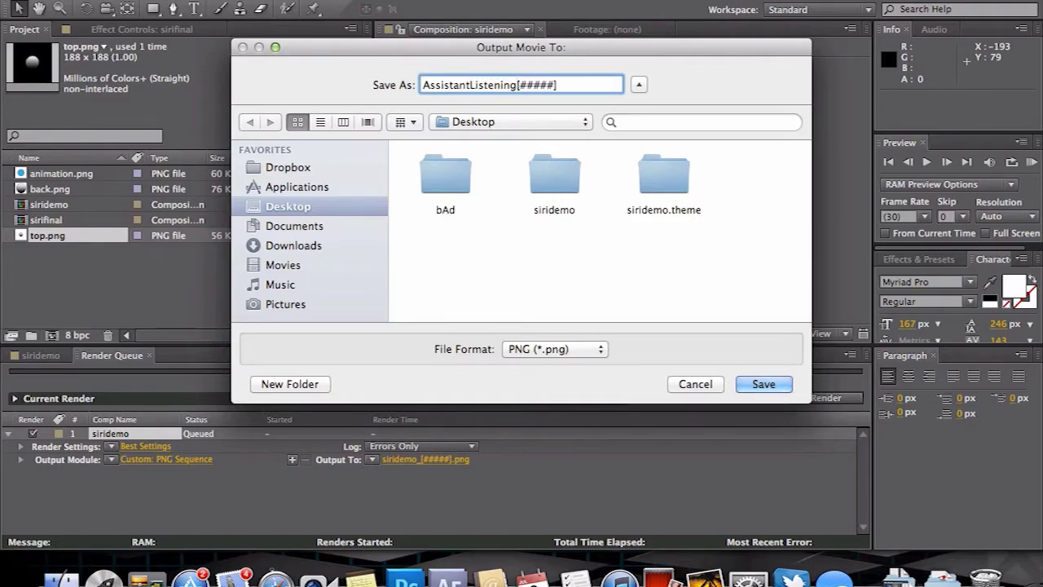
{"action": "type", "text": "-"}
{"action": "type", "text": "_2on"}
{"action": "key", "text": "BackSpace"}
{"action": "key", "text": "BackSpace"}
{"action": "key", "text": "BackSpace"}
{"action": "type", "text": "2only_"}
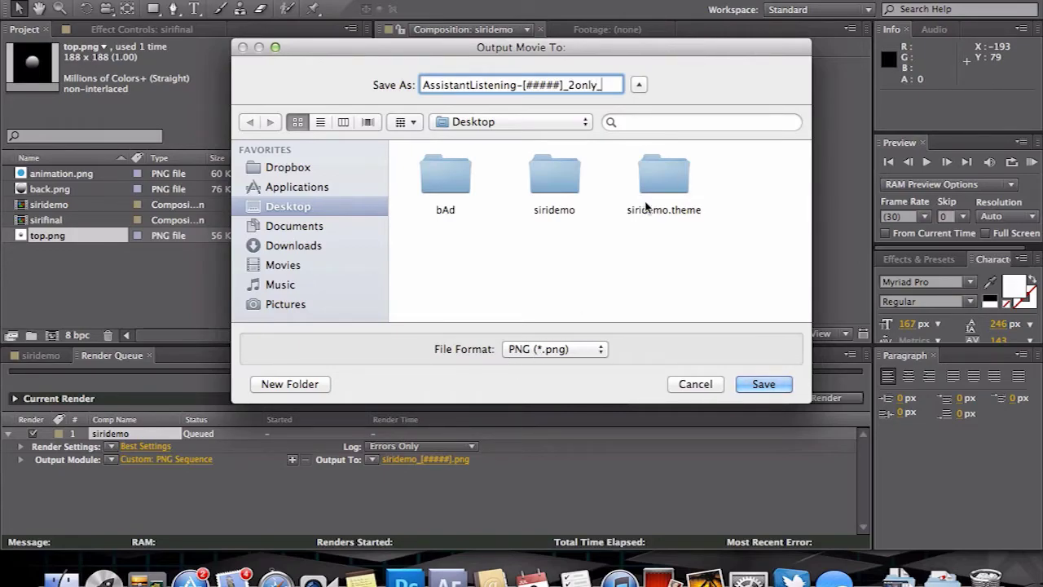
Step: Save the output into siridemo.theme/Bundles/com.apple.springboard and start the render
{"action": "double_click", "coordinate": [669, 186]}
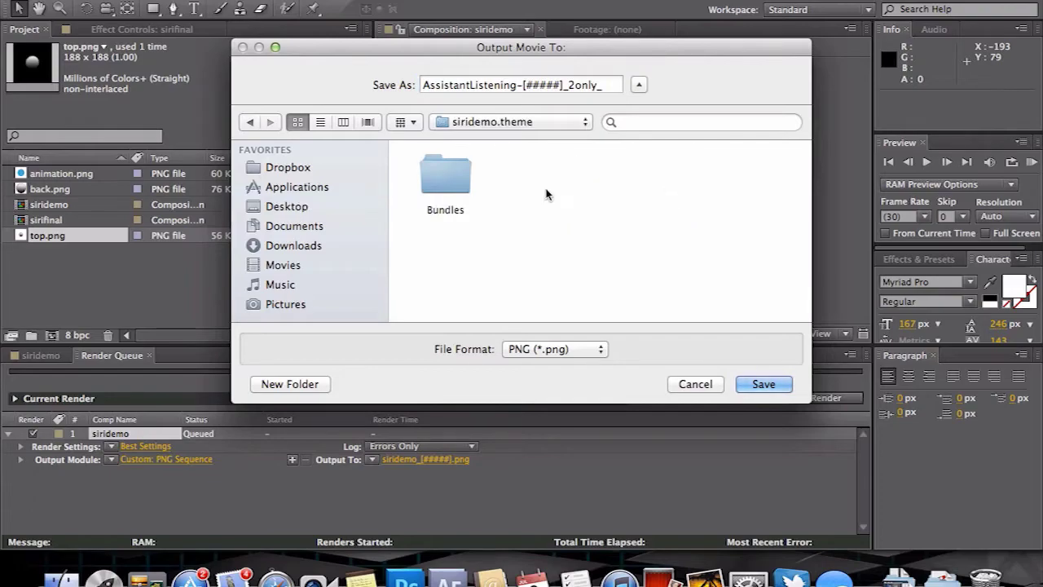
{"action": "double_click", "coordinate": [446, 187]}
{"action": "left_click", "coordinate": [443, 182]}
{"action": "double_click", "coordinate": [443, 182]}
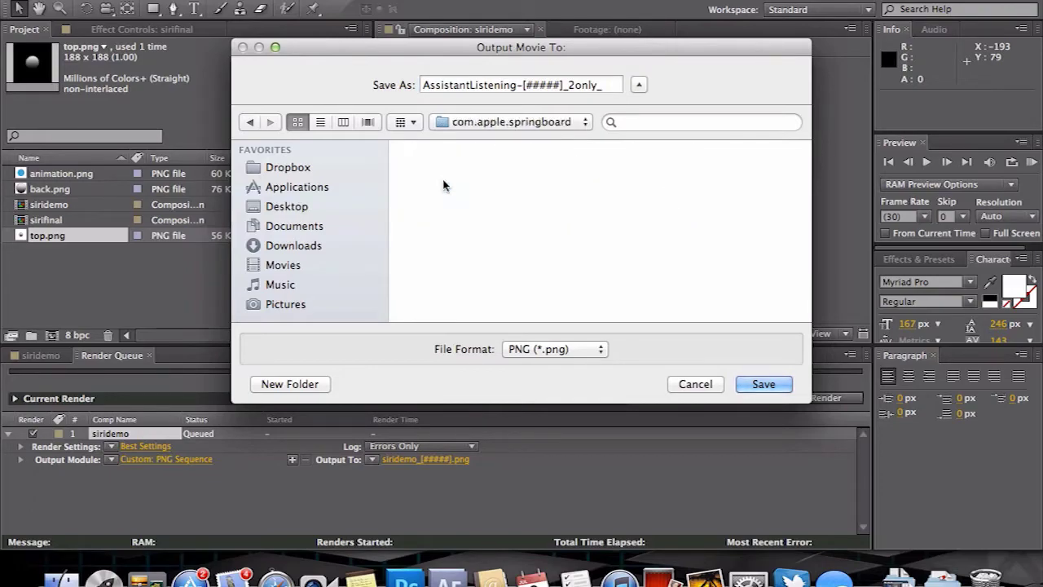
{"action": "left_click", "coordinate": [764, 384]}
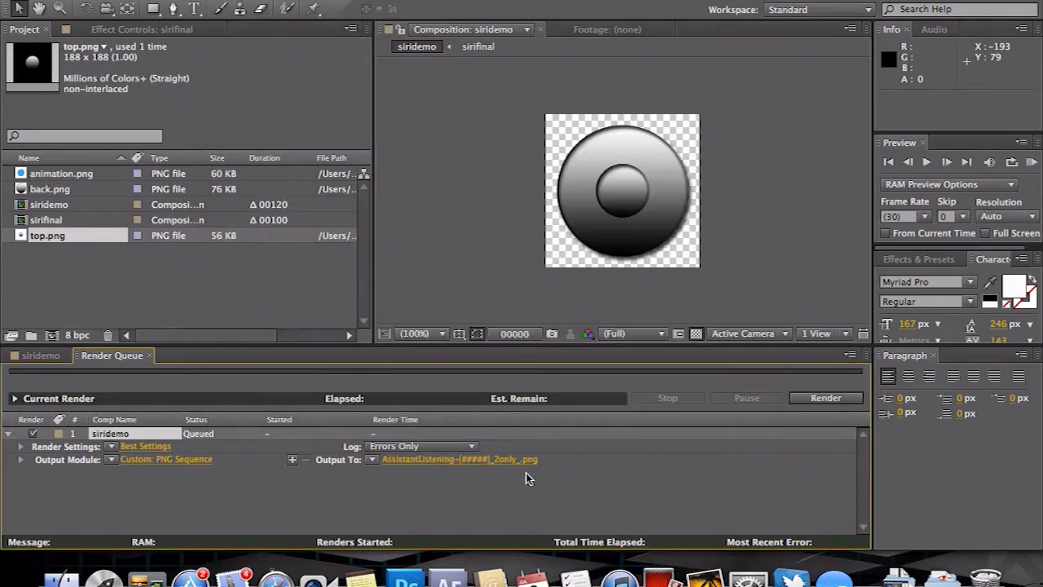
{"action": "left_click", "coordinate": [826, 398]}
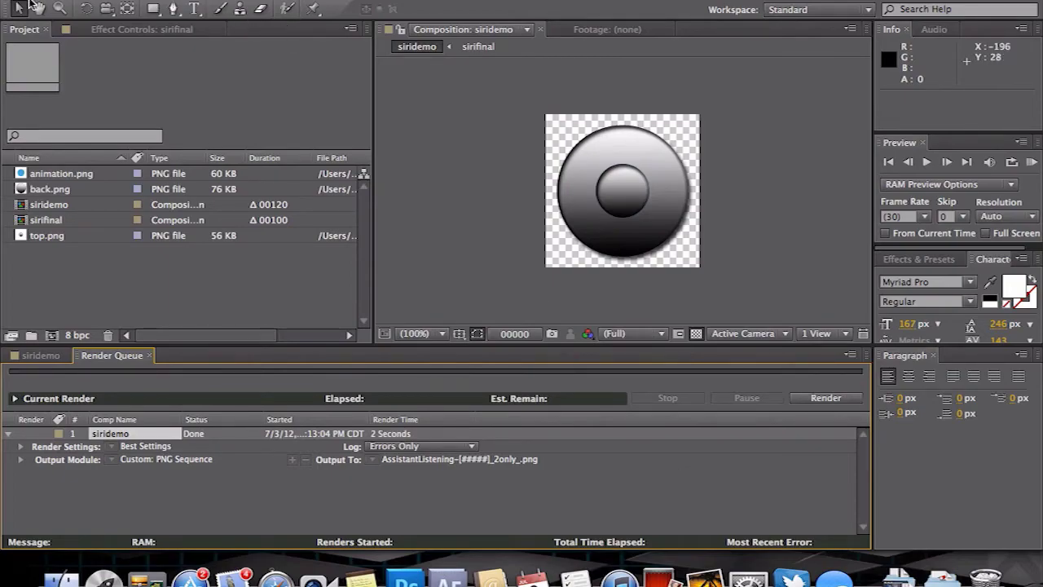
Step: Open com.apple.springboard in Finder, scroll through AssistantListening frames 00000–00119, then close it
{"action": "key", "text": "super+m"}
{"action": "double_click", "coordinate": [208, 175]}
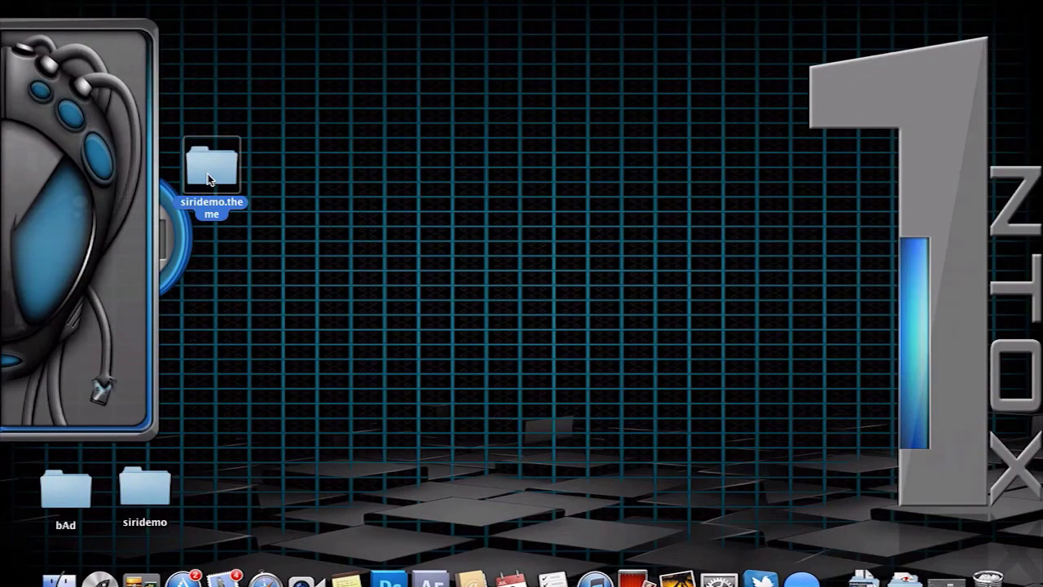
{"action": "double_click", "coordinate": [389, 220]}
{"action": "double_click", "coordinate": [389, 220]}
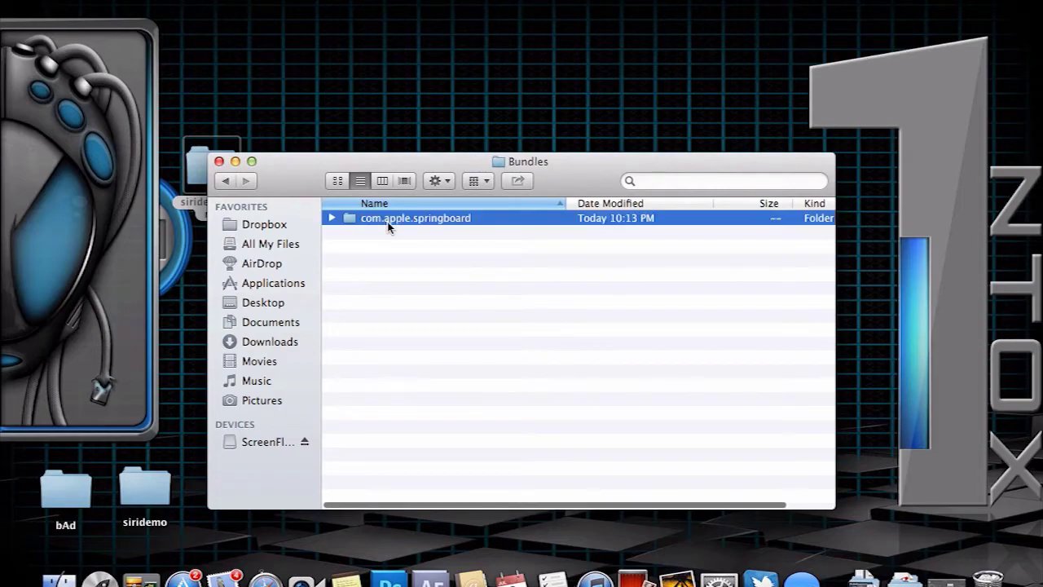
{"action": "scroll", "coordinate": [484, 303], "scroll_direction": "down", "scroll_amount": 10}
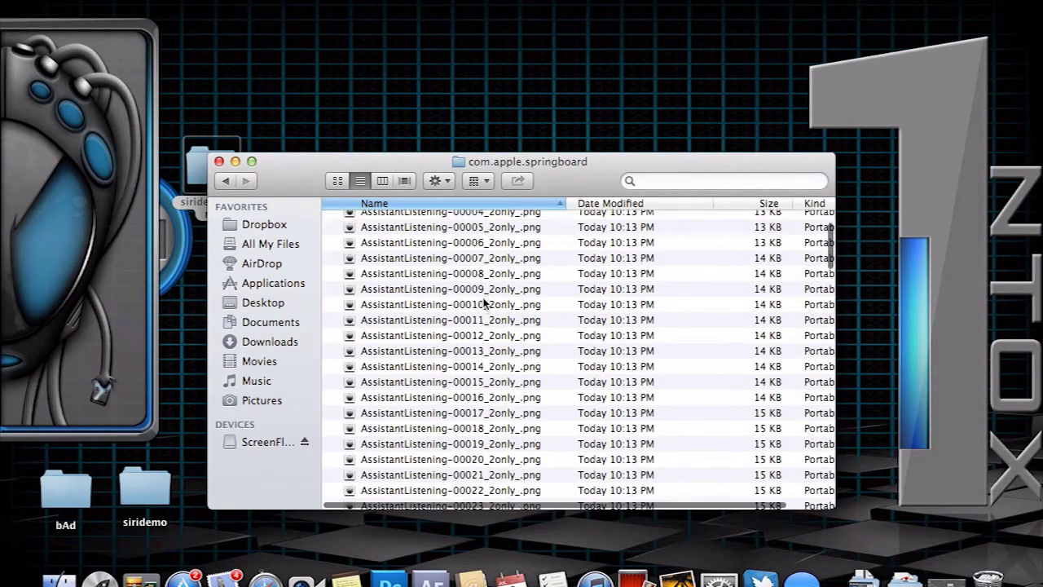
{"action": "scroll", "coordinate": [484, 303], "scroll_direction": "down", "scroll_amount": 20}
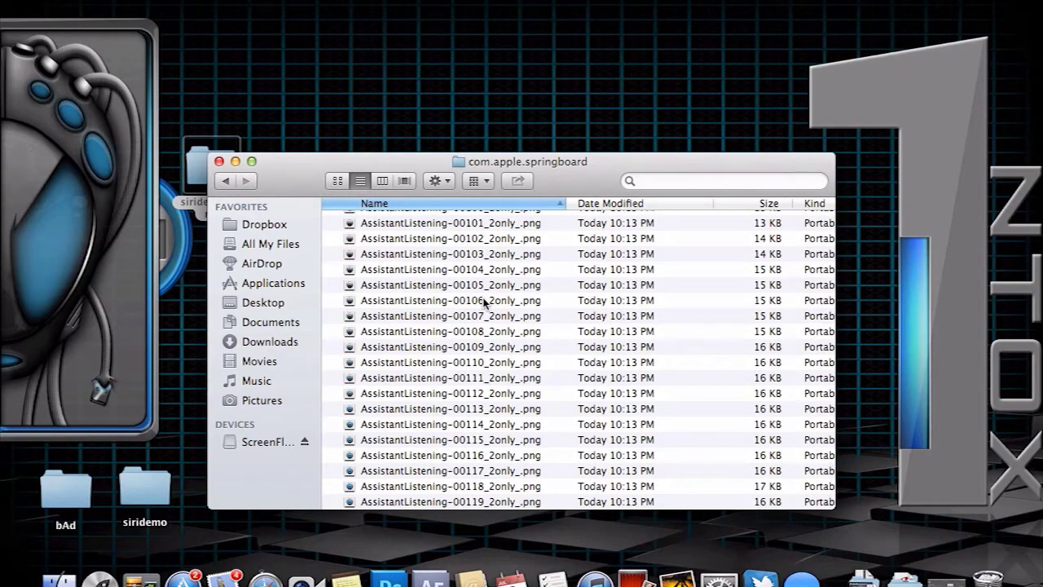
{"action": "scroll", "coordinate": [440, 303], "scroll_direction": "up", "scroll_amount": 20}
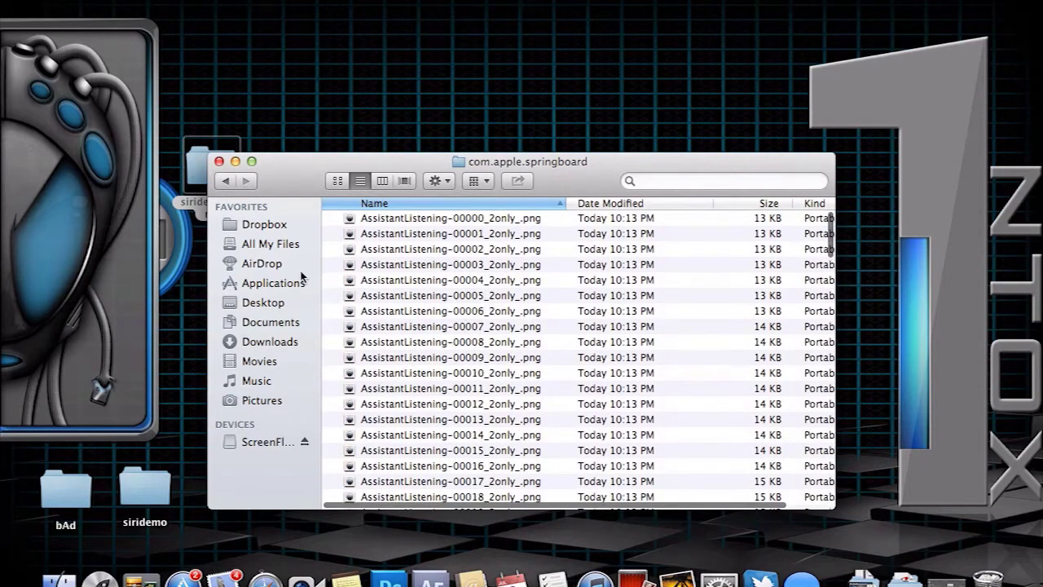
{"action": "left_click", "coordinate": [218, 161]}
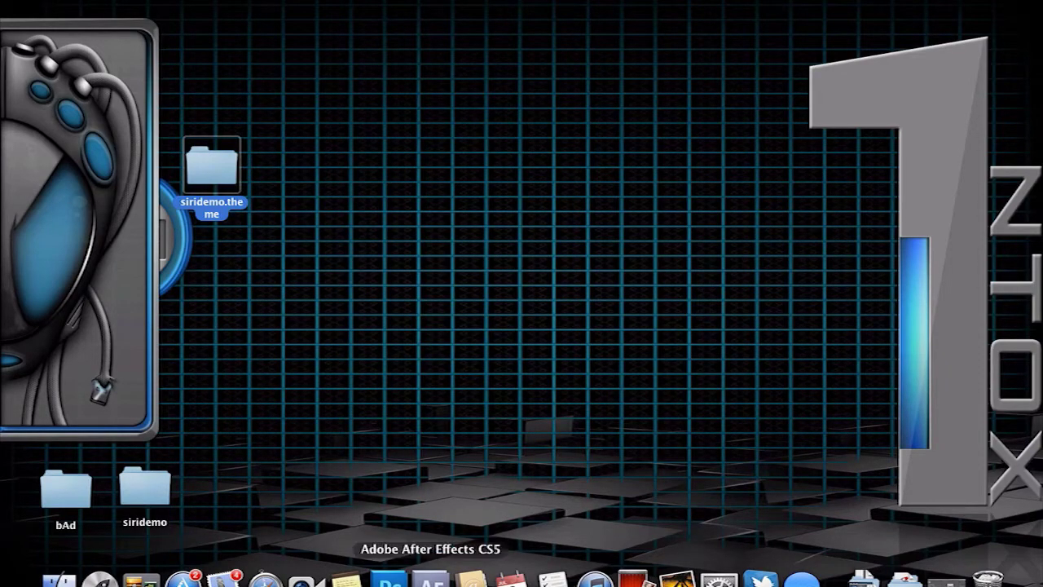
Step: Back in After Effects, switch to the siridemo timeline and add it to the render queue again
{"action": "left_click", "coordinate": [430, 580]}
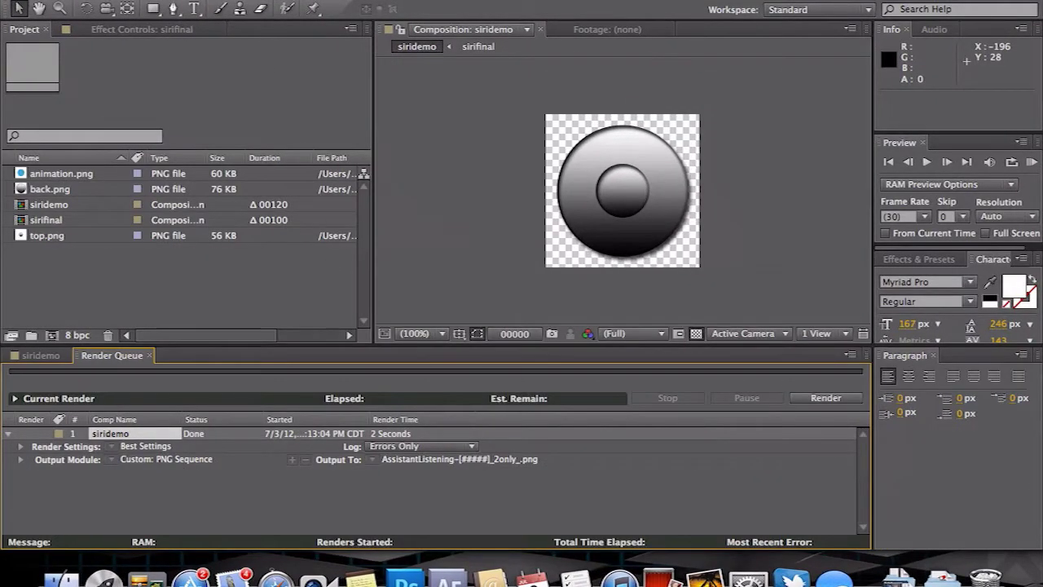
{"action": "left_click", "coordinate": [218, 0]}
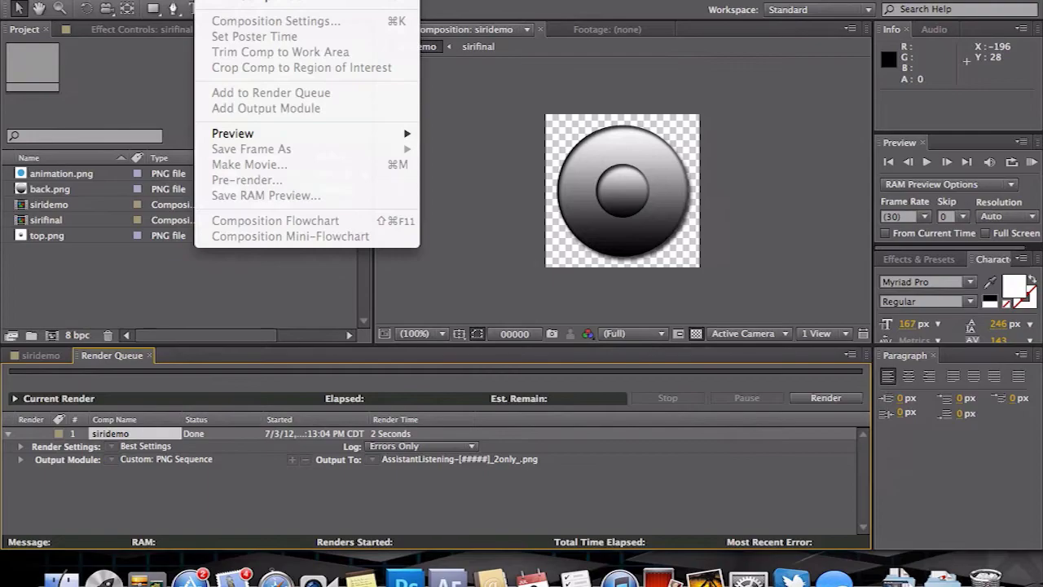
{"action": "left_click", "coordinate": [130, 361]}
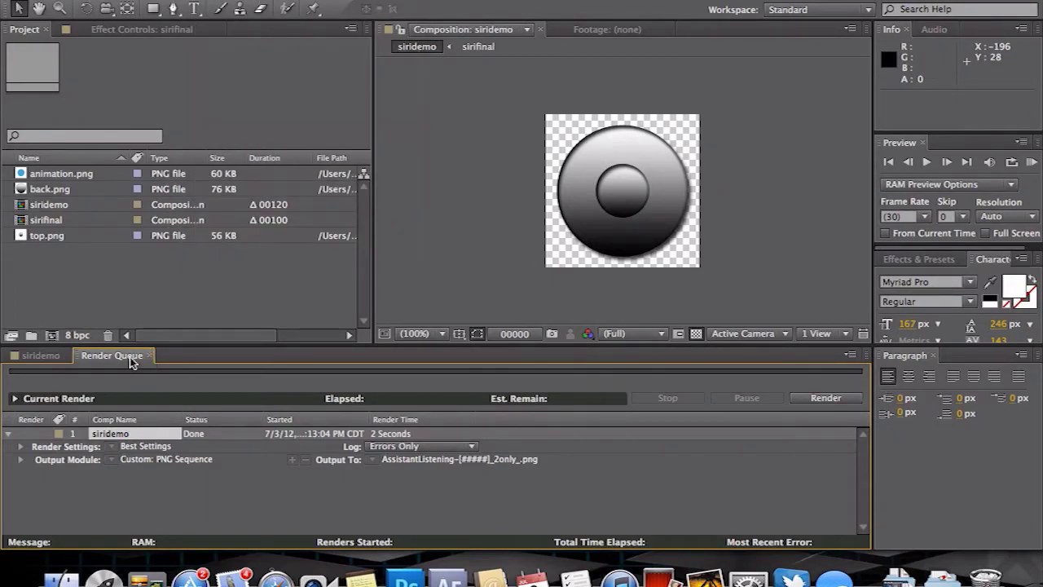
{"action": "left_click", "coordinate": [41, 355]}
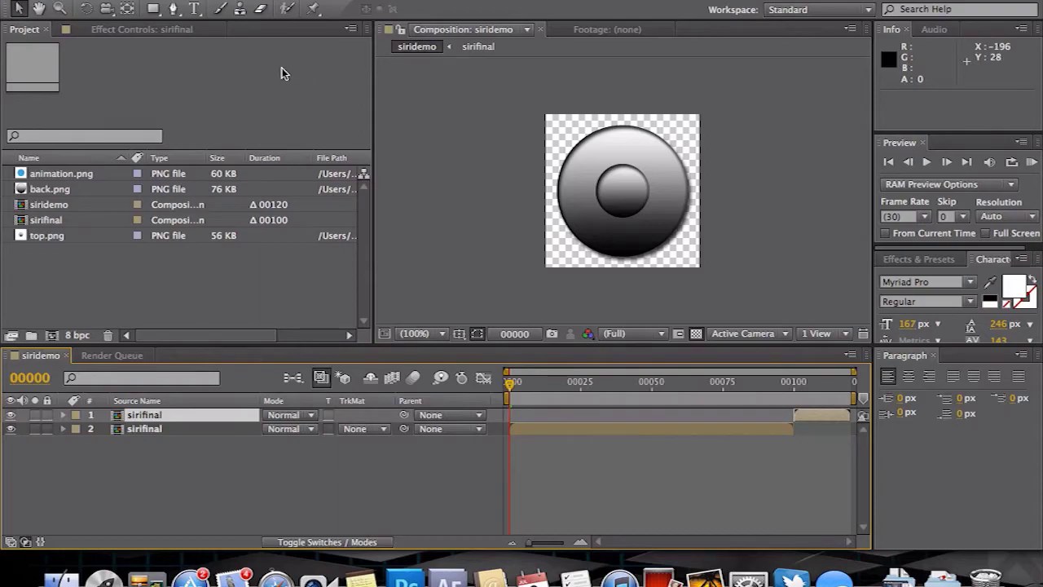
{"action": "left_click", "coordinate": [218, 0]}
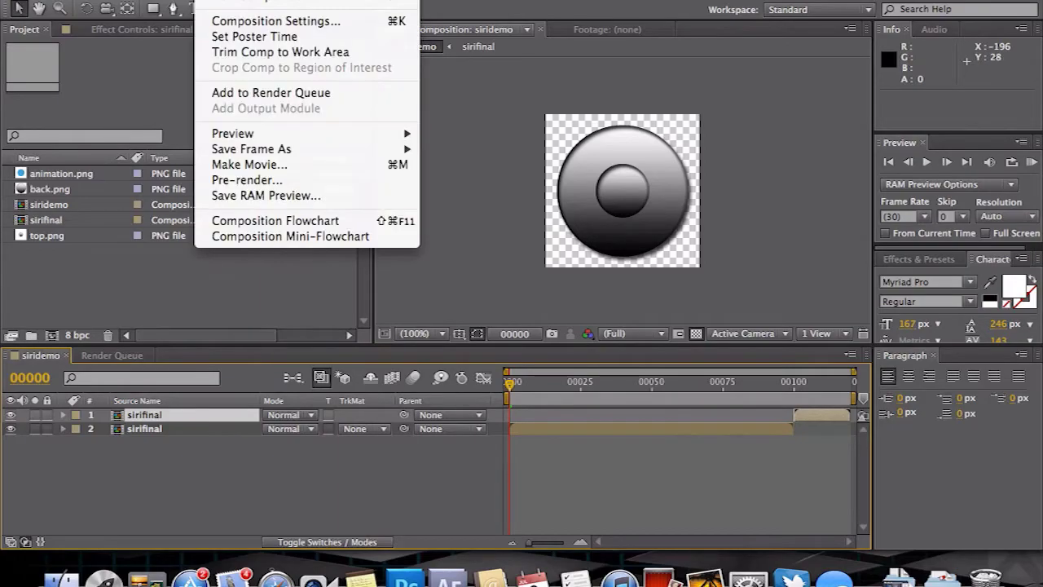
{"action": "left_click", "coordinate": [271, 93]}
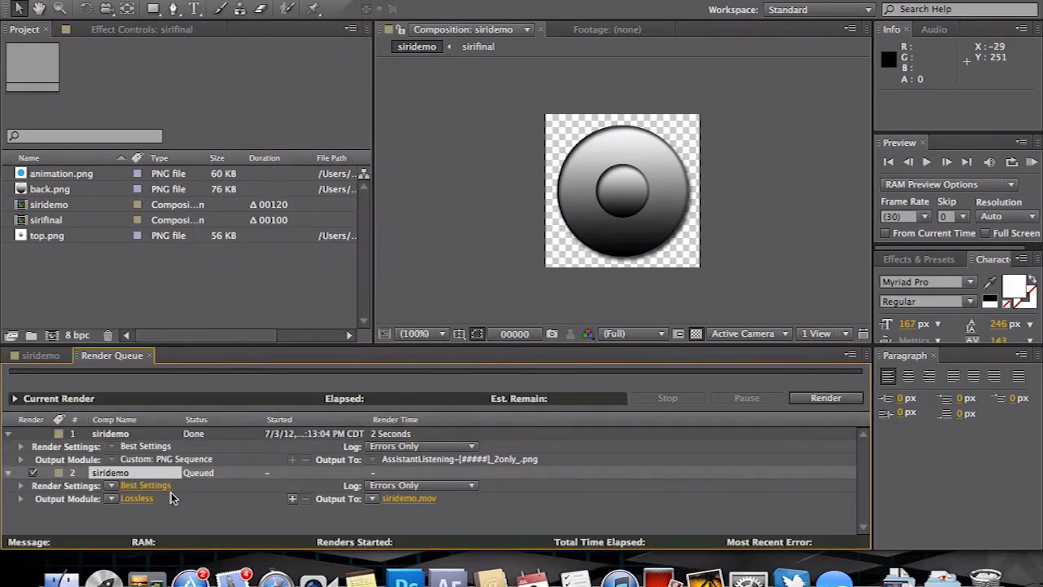
Step: Set the new item's output to PNG Sequence with RGB + Alpha, then open its output destination
{"action": "left_click", "coordinate": [140, 499]}
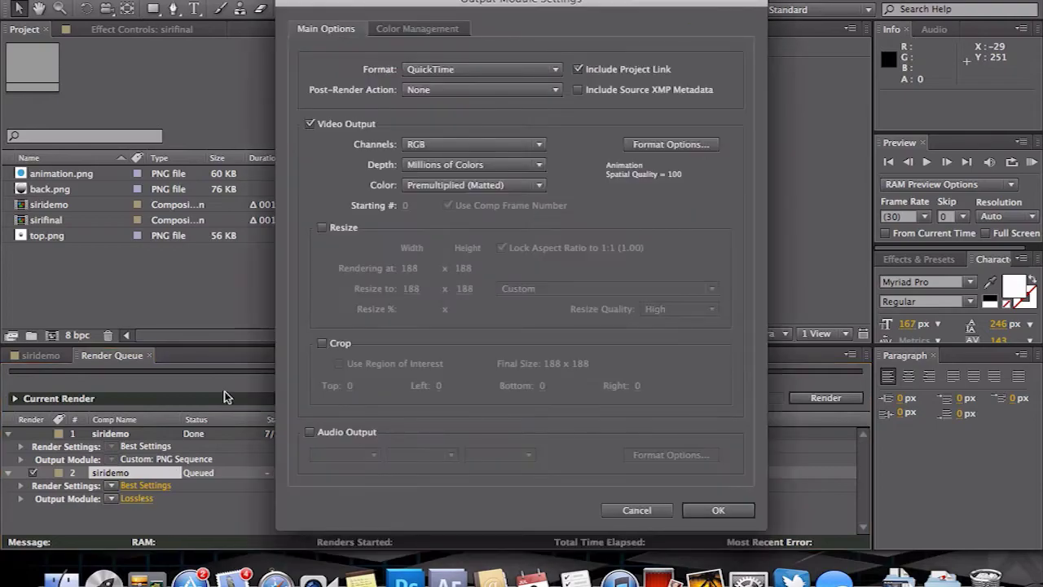
{"action": "left_click", "coordinate": [467, 70]}
{"action": "left_click", "coordinate": [444, 300]}
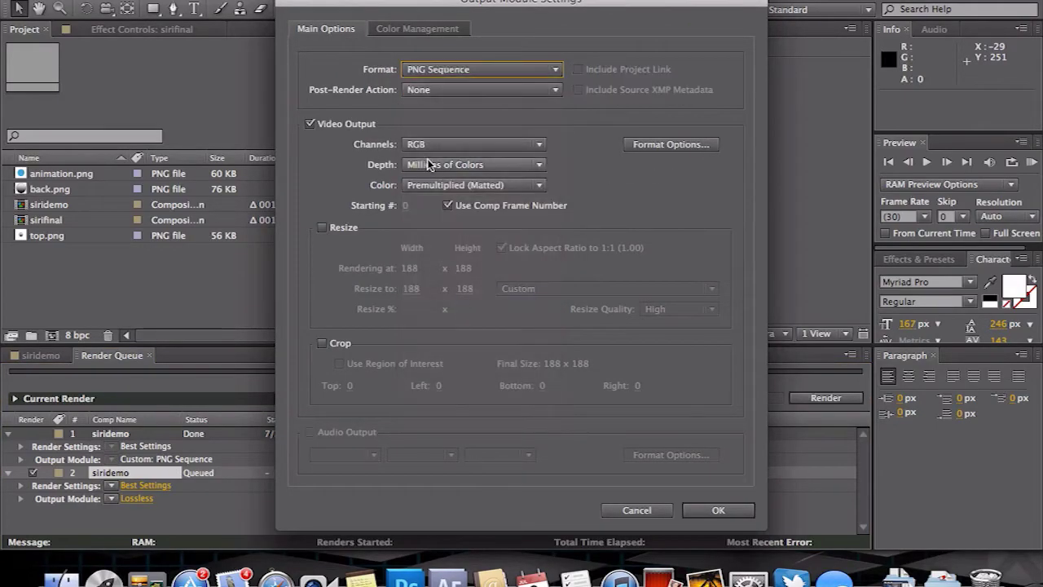
{"action": "left_click", "coordinate": [444, 144]}
{"action": "left_click", "coordinate": [448, 192]}
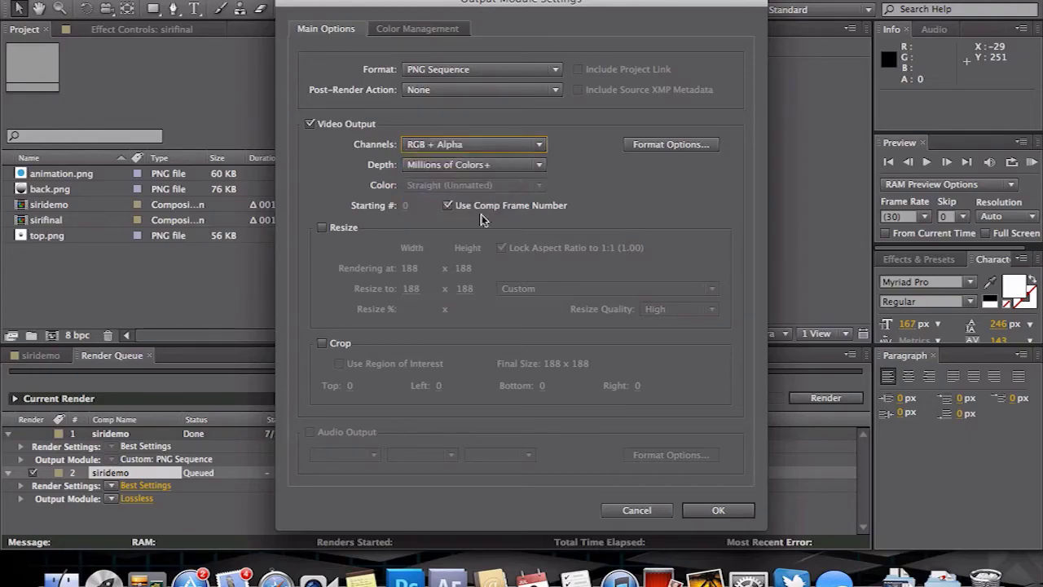
{"action": "left_click", "coordinate": [720, 511]}
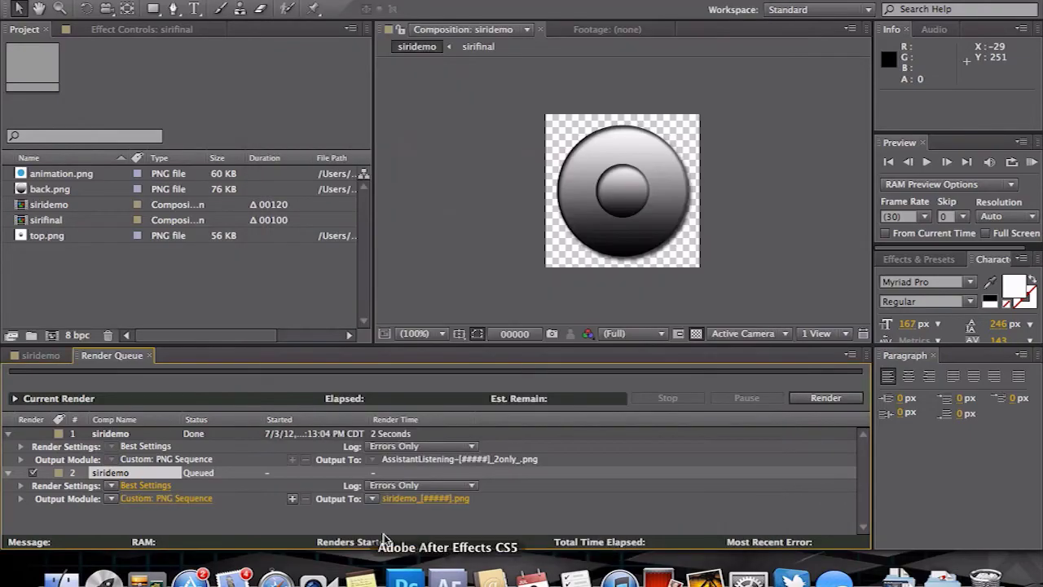
{"action": "left_click", "coordinate": [409, 498]}
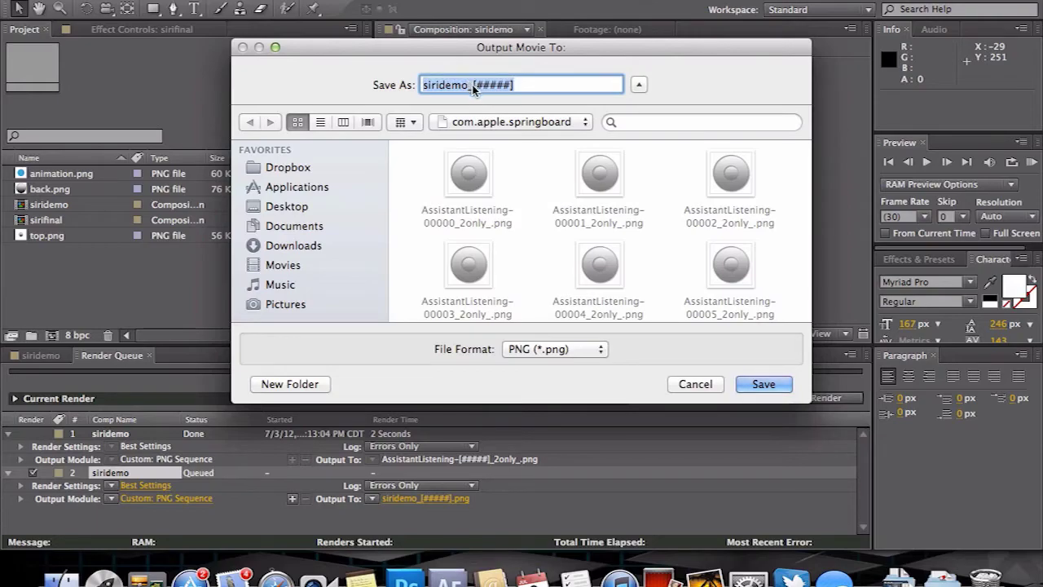
Step: Rename the second output file to AssistantMicListening-[#####]_2only
{"action": "mouse_move", "coordinate": [473, 89]}
{"action": "left_mouse_down"}
{"action": "mouse_move", "coordinate": [422, 90]}
{"action": "mouse_move", "coordinate": [477, 82]}
{"action": "left_mouse_up"}
{"action": "left_click", "coordinate": [511, 89]}
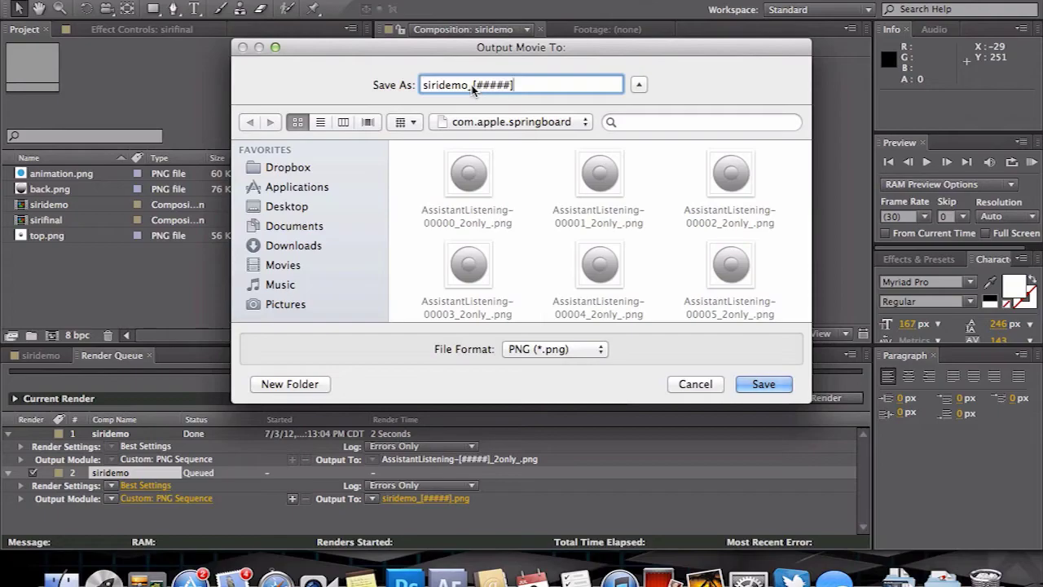
{"action": "left_click_drag", "start_coordinate": [473, 88], "coordinate": [345, 99]}
{"action": "type", "text": "Assistan"}
{"action": "type", "text": "tMicLis"}
{"action": "type", "text": "tening0"}
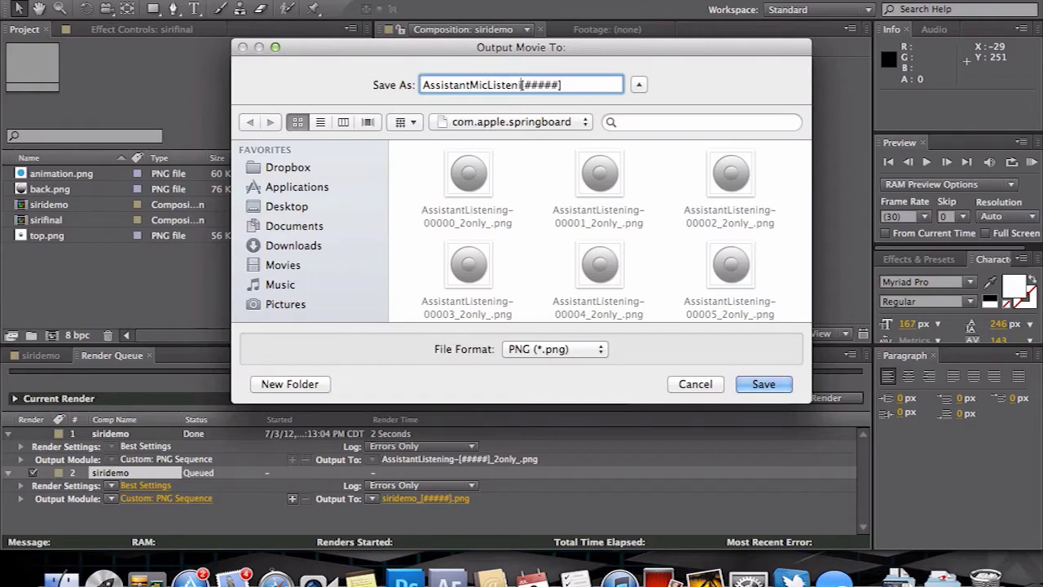
{"action": "key", "text": "BackSpace"}
{"action": "type", "text": "-[#####]"}
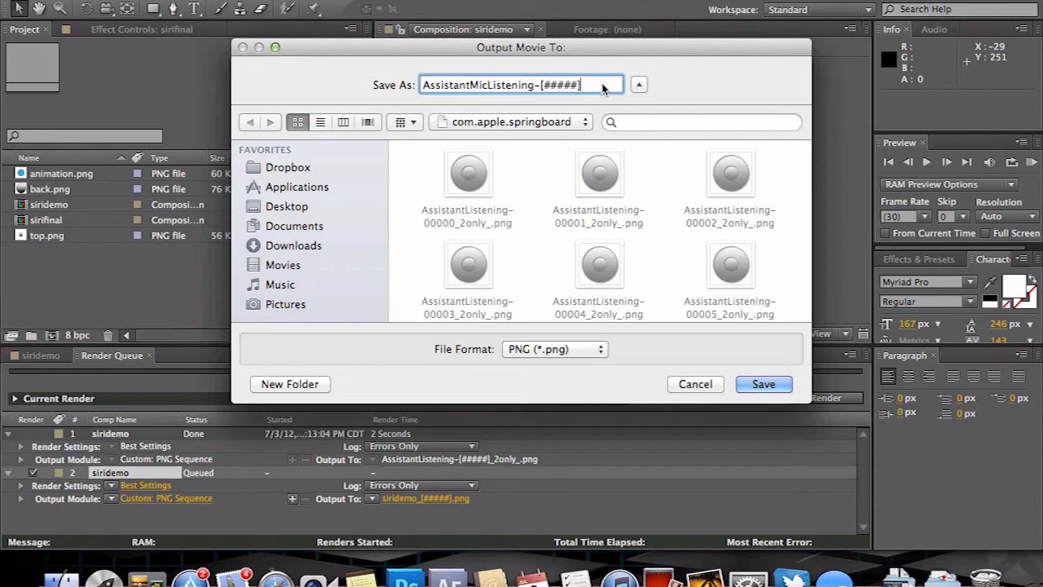
{"action": "type", "text": "_2only_"}
{"action": "left_click", "coordinate": [770, 388]}
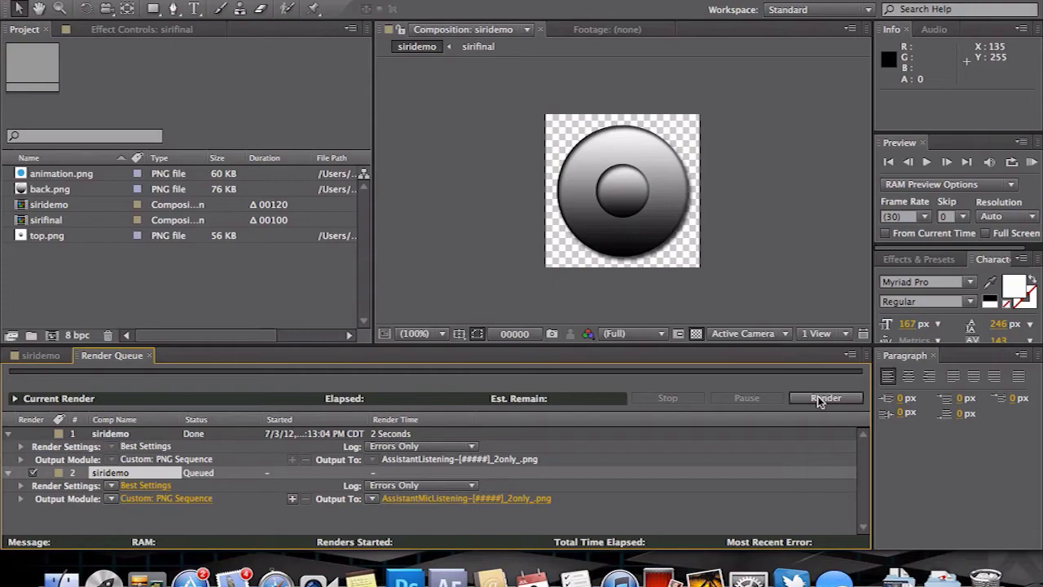
Step: Recheck the output location in com.apple.springboard and start rendering
{"action": "left_click", "coordinate": [418, 499]}
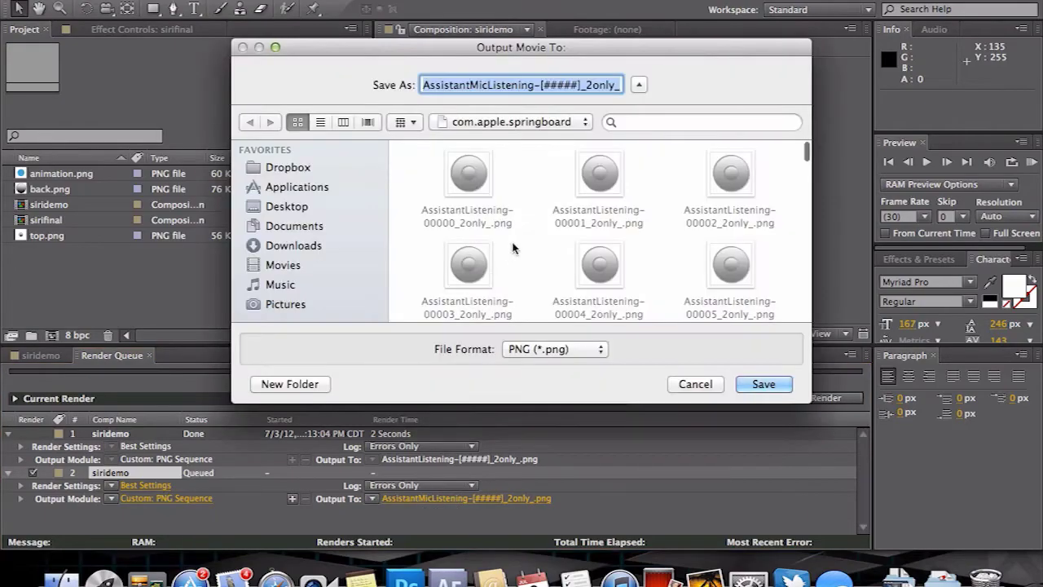
{"action": "left_click", "coordinate": [764, 384]}
{"action": "left_click", "coordinate": [828, 397]}
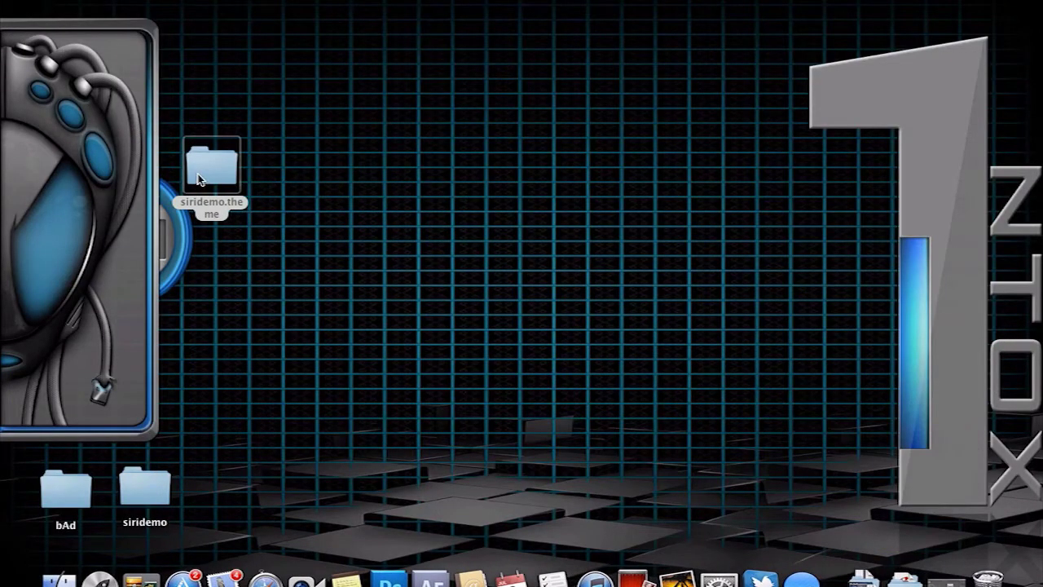
Step: Open siridemo.theme/Bundles/com.apple.springboard, scroll through the AssistantMicListening frames, then close the window
{"action": "double_click", "coordinate": [199, 180]}
{"action": "double_click", "coordinate": [372, 219]}
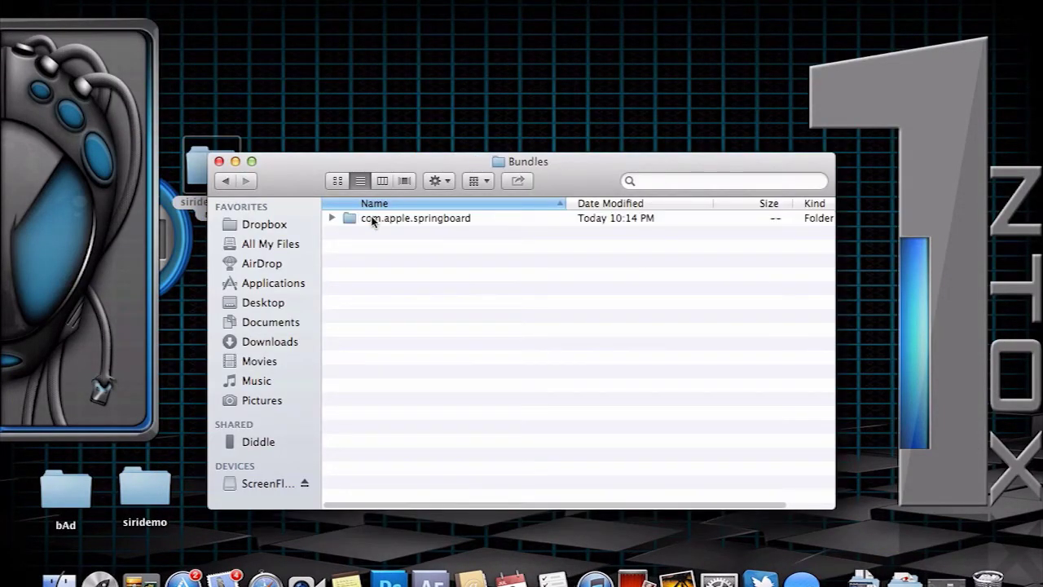
{"action": "double_click", "coordinate": [373, 220]}
{"action": "scroll", "coordinate": [652, 377], "scroll_direction": "down", "scroll_amount": 10}
{"action": "scroll", "coordinate": [652, 378], "scroll_direction": "down", "scroll_amount": 20}
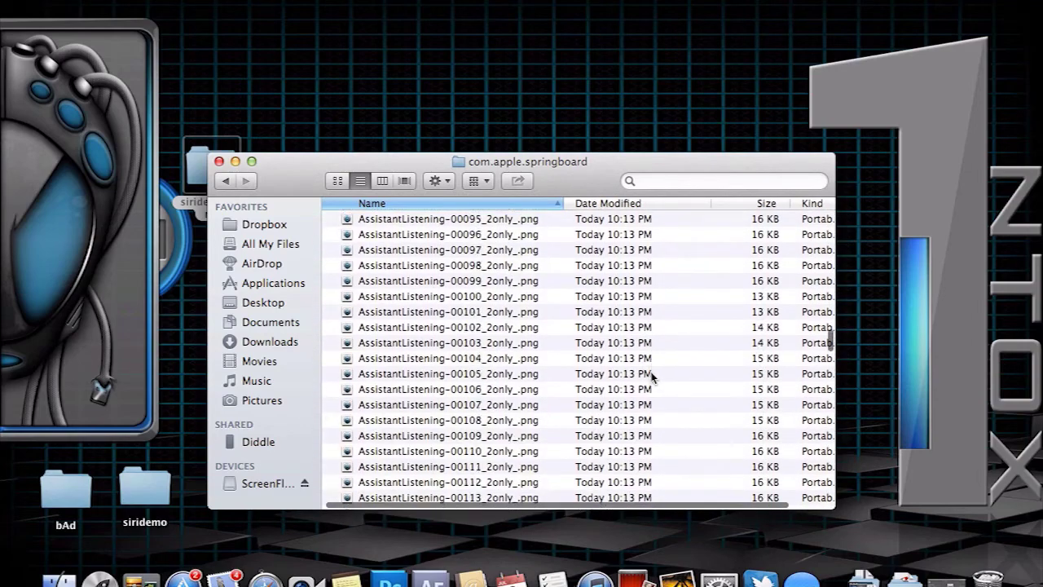
{"action": "scroll", "coordinate": [652, 377], "scroll_direction": "down", "scroll_amount": 10}
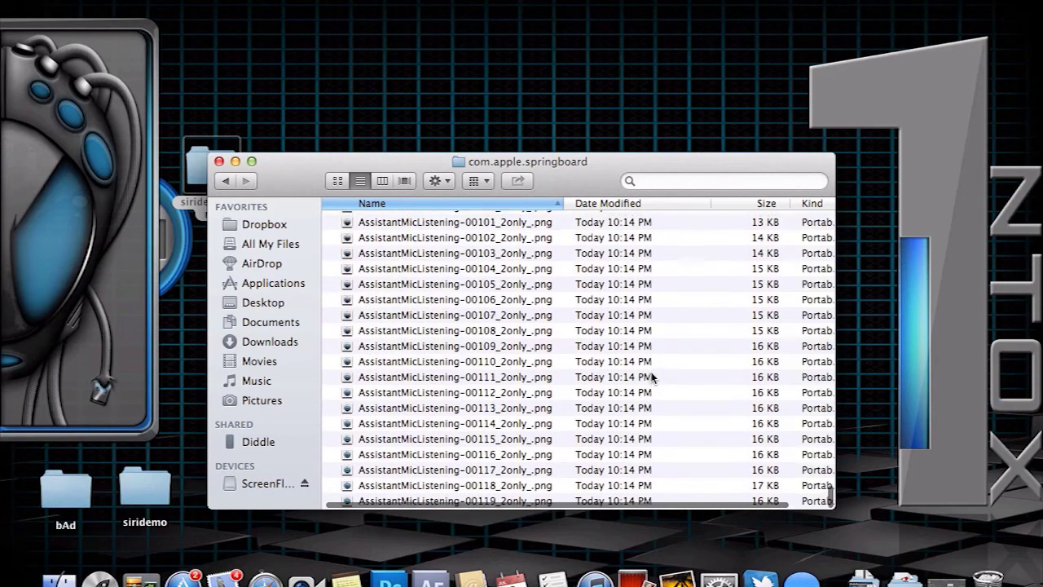
{"action": "left_click", "coordinate": [219, 162]}
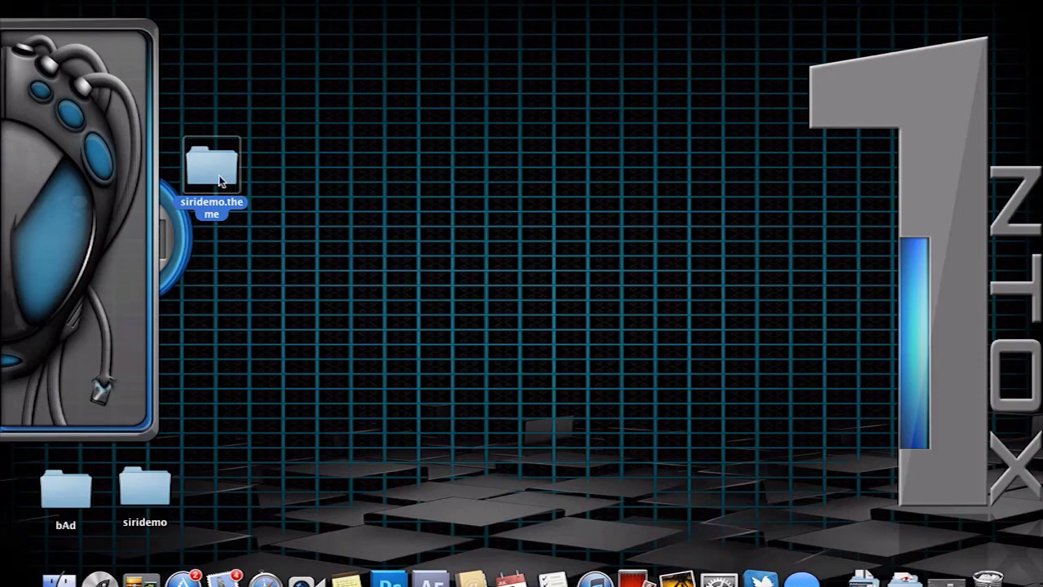
Step: Return to the siridemo timeline, select the top sirifinal layer and dismiss the Make coffee reminder
{"action": "left_click", "coordinate": [431, 581]}
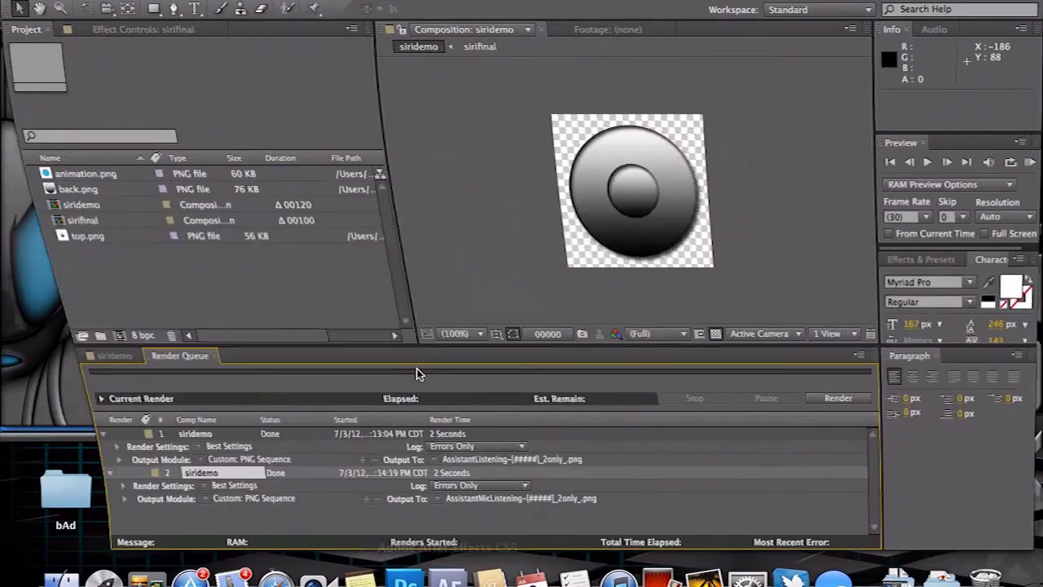
{"action": "left_click", "coordinate": [39, 355]}
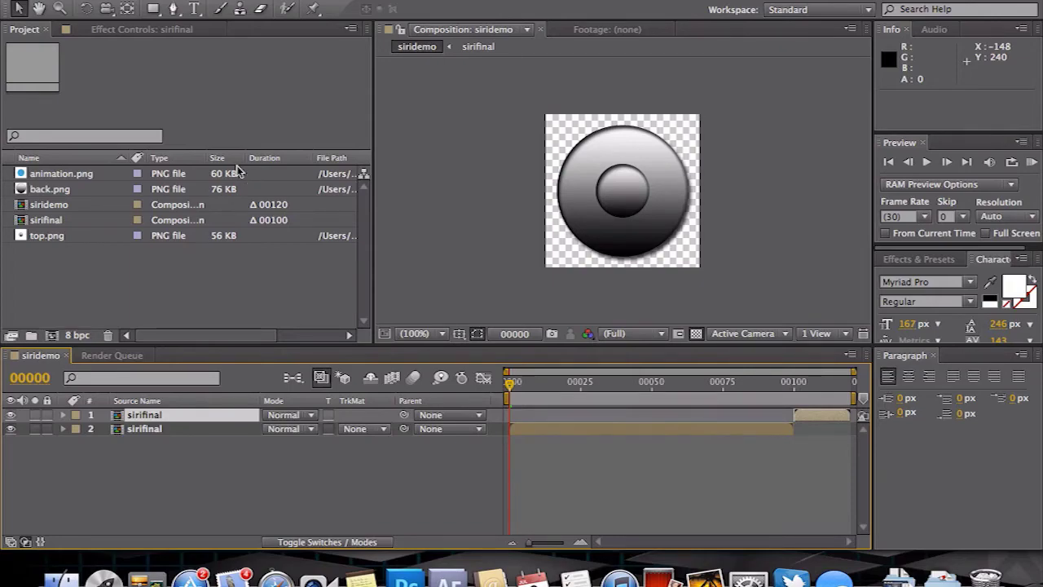
{"action": "left_click", "coordinate": [449, 187]}
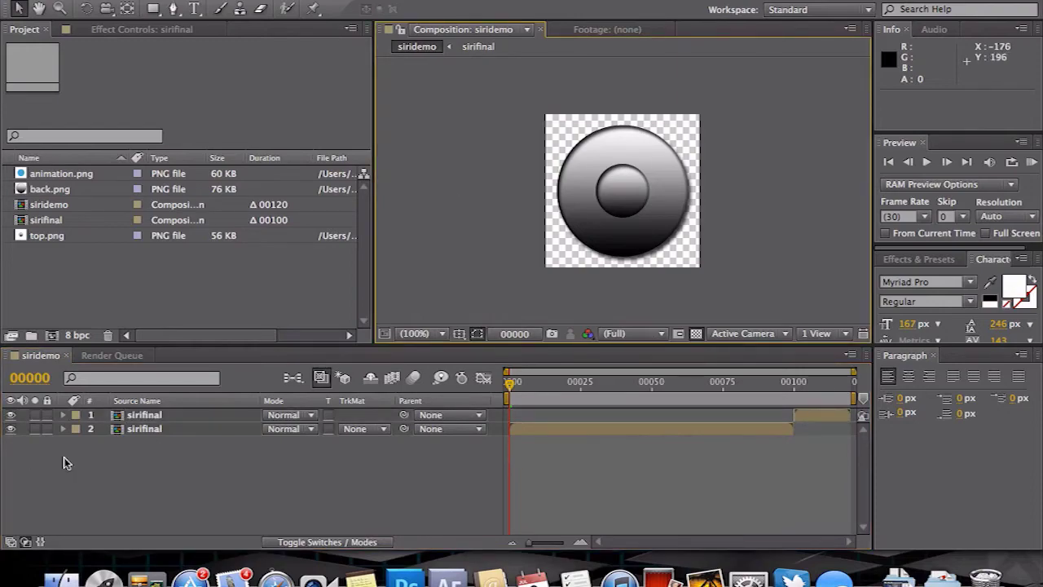
{"action": "left_click", "coordinate": [148, 420]}
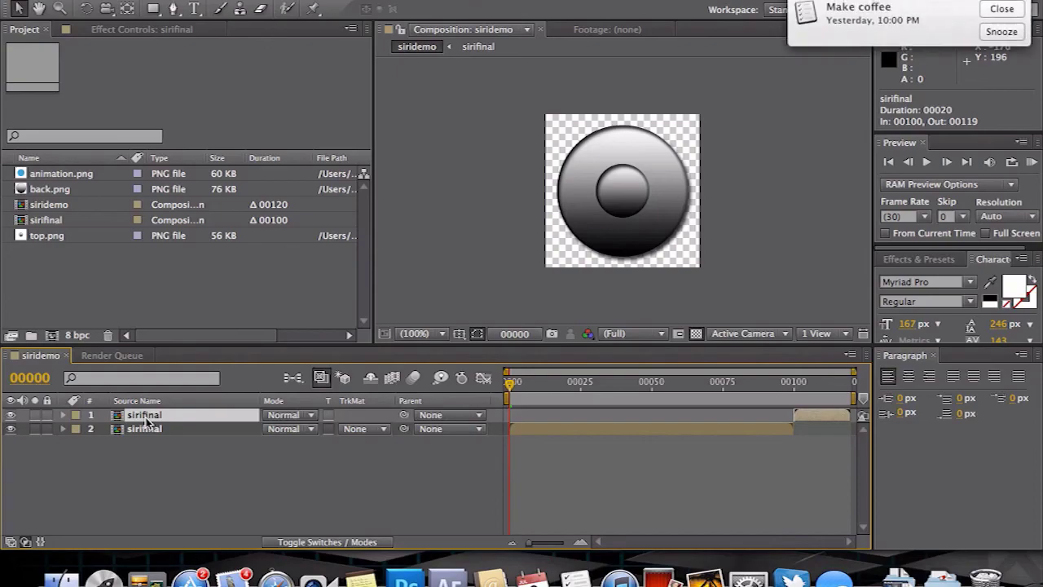
{"action": "left_click", "coordinate": [999, 9]}
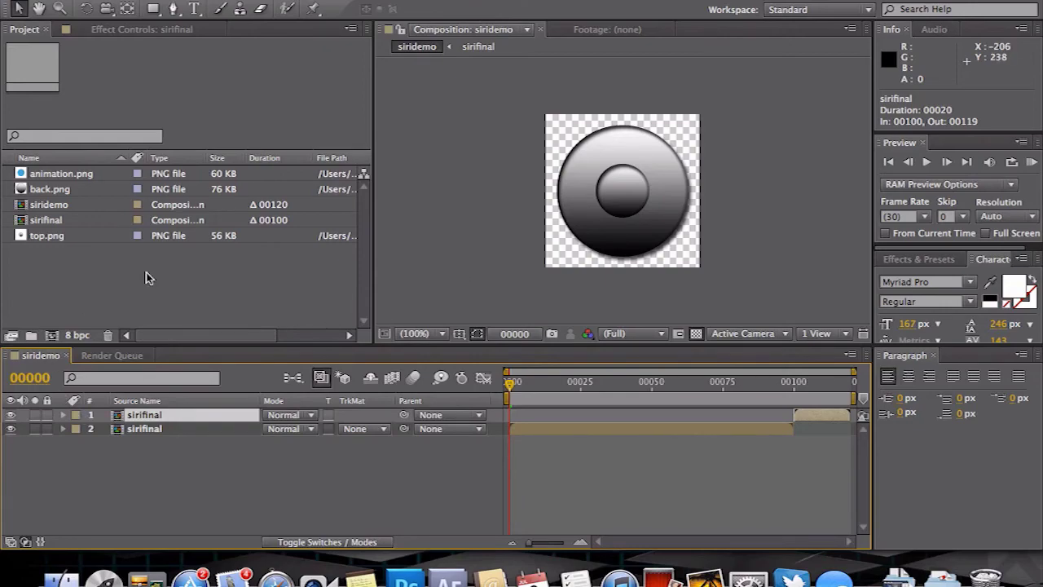
{"action": "left_click", "coordinate": [451, 219]}
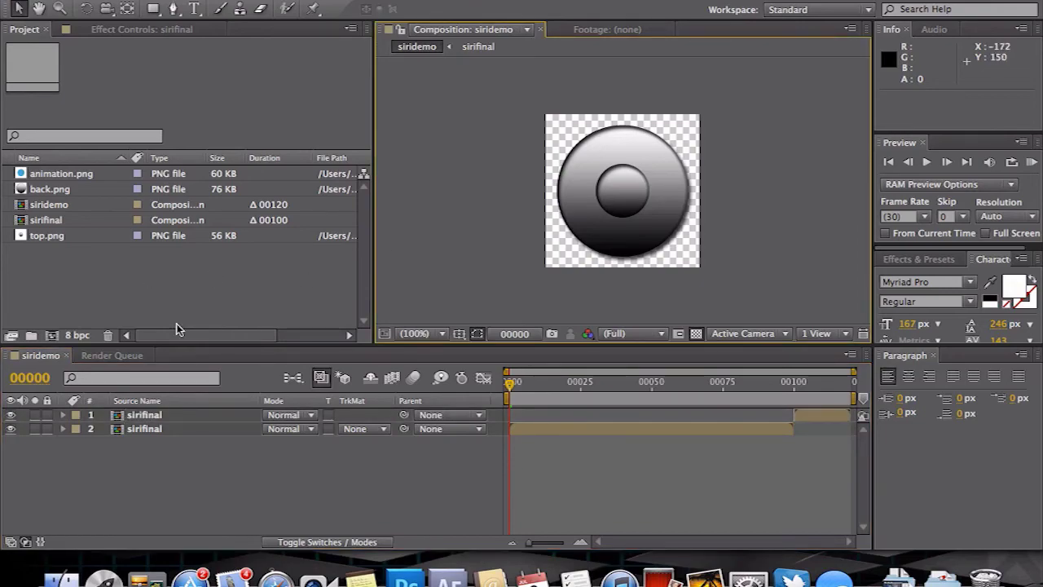